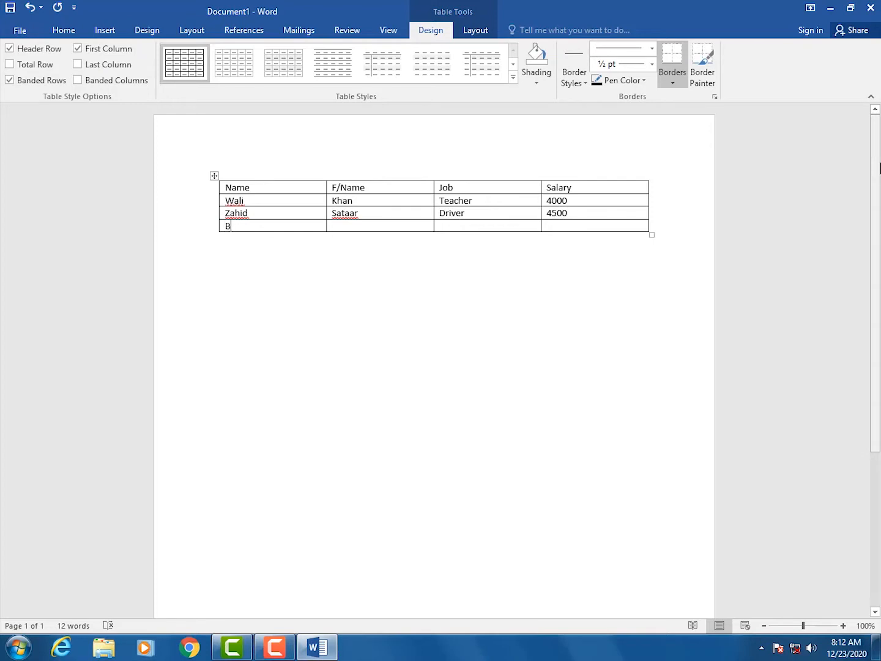
# Step: Complete the third record with the person's name, the father's name, the job Manager and the salary 4500
pyautogui.write('millah')
pyautogui.write('maa')
pyautogui.press('BackSpace')
pyautogui.write('nager')
pyautogui.press('Tab')
pyautogui.write('4500')
# Step: Add a fourth record with the person's name, the father's name, the job Shopkeeper and the salary 3000
pyautogui.press('Tab')
pyautogui.write('Dos')
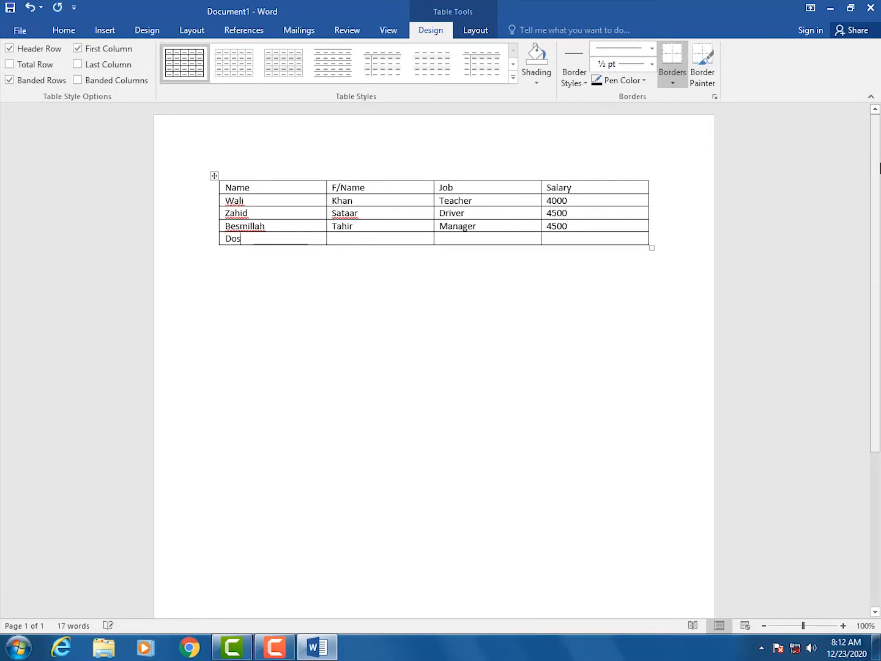
pyautogui.write('t M\tDarwish\tShopkeeper')
pyautogui.press('Tab')
pyautogui.write('3')
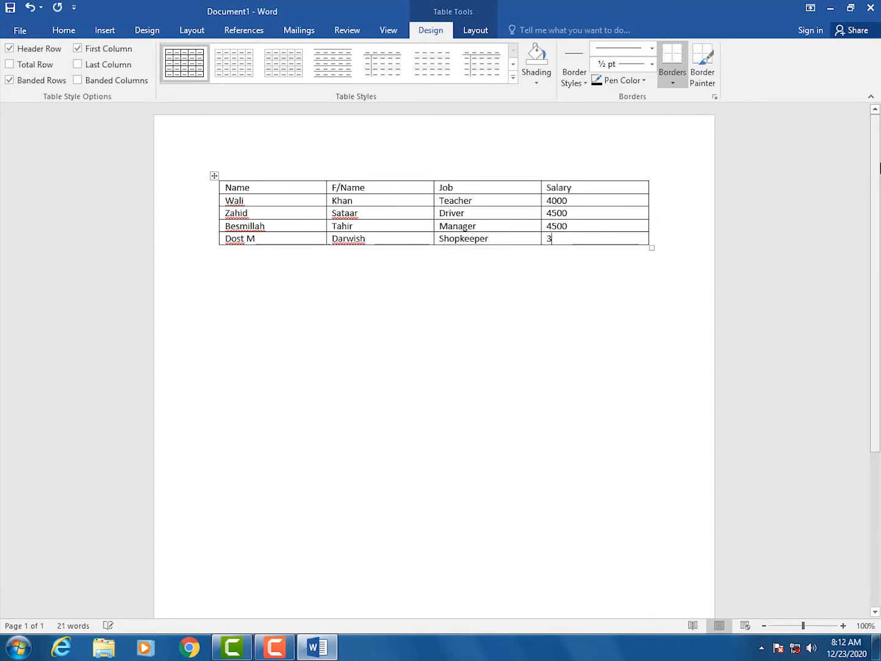
pyautogui.write('000')
# Step: Add a fifth record with the person's name, the father's name, the job Driver and the salary 3400
pyautogui.press('Tab')
pyautogui.write('Kamal')
pyautogui.press('Tab')
pyautogui.write('D')
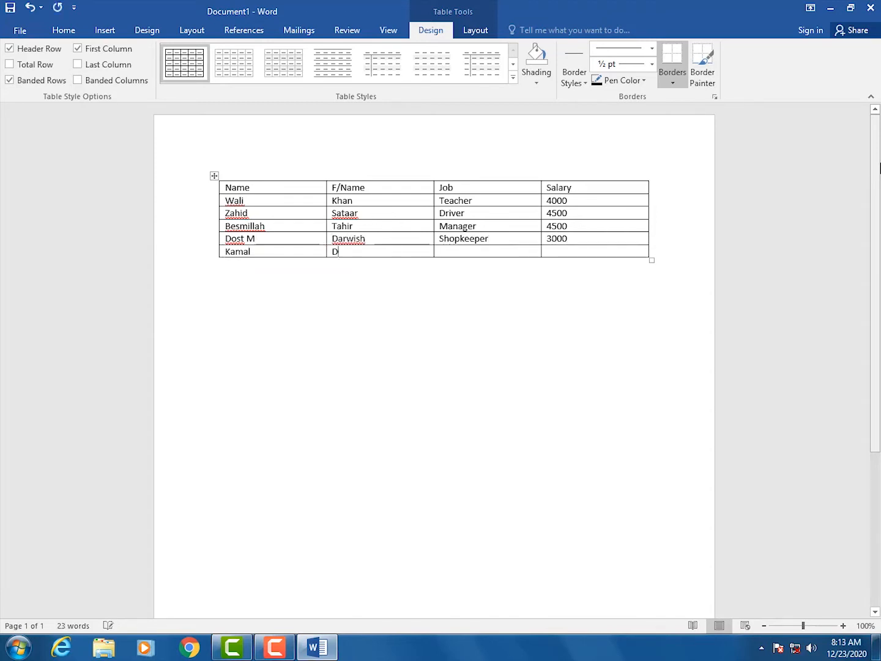
pyautogui.write('Salim')
pyautogui.press('Tab')
pyautogui.write('driver')
pyautogui.press('Tab')
pyautogui.write('3400')
# Step: Add a sixth record with the person's name, the father's name, the job Teacher and the salary 3500
pyautogui.press('Tab')
pyautogui.write('Besmillah')
pyautogui.press('Tab')
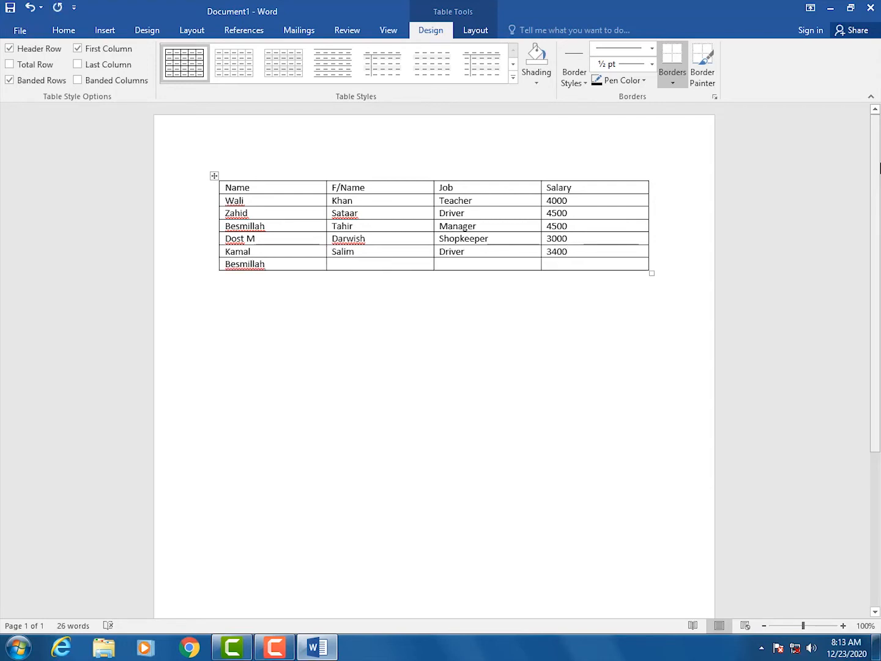
pyautogui.write('Raouf')
pyautogui.press('Tab')
pyautogui.write('Teacher')
pyautogui.press('Tab')
pyautogui.write('3500')
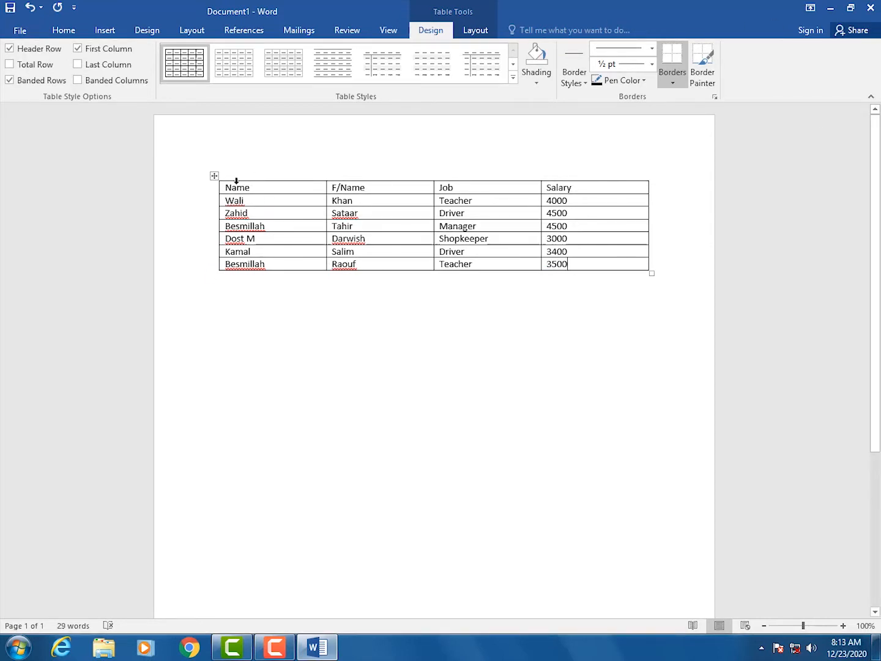
# Step: Insert an empty column after the Salary column
pyautogui.click(214, 175)
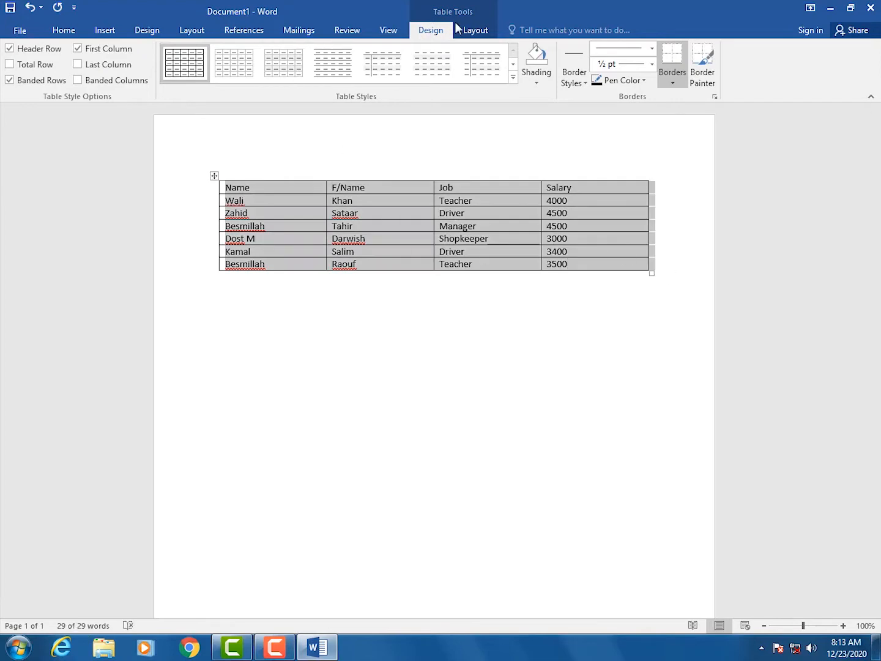
pyautogui.click(481, 31)
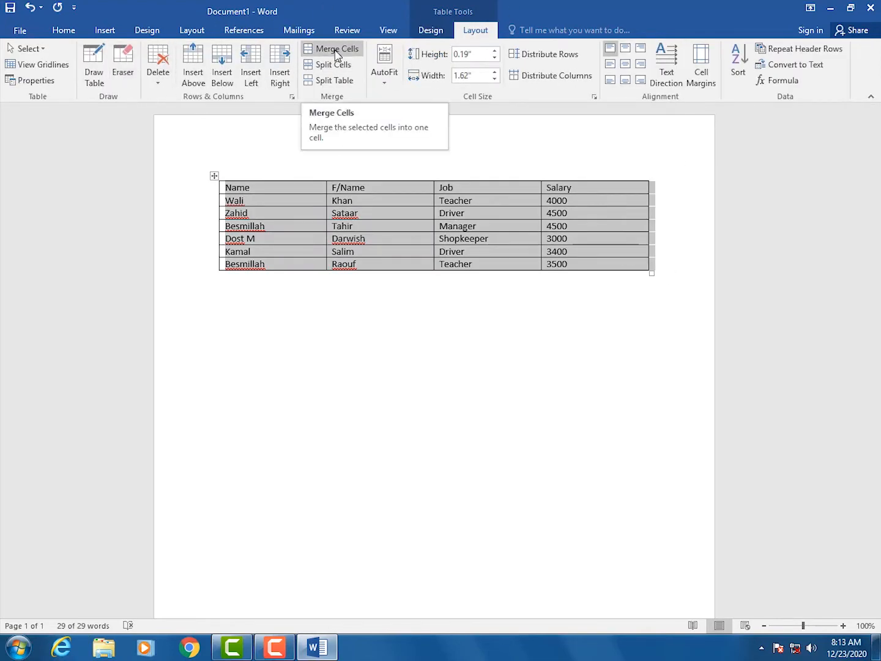
pyautogui.click(374, 213)
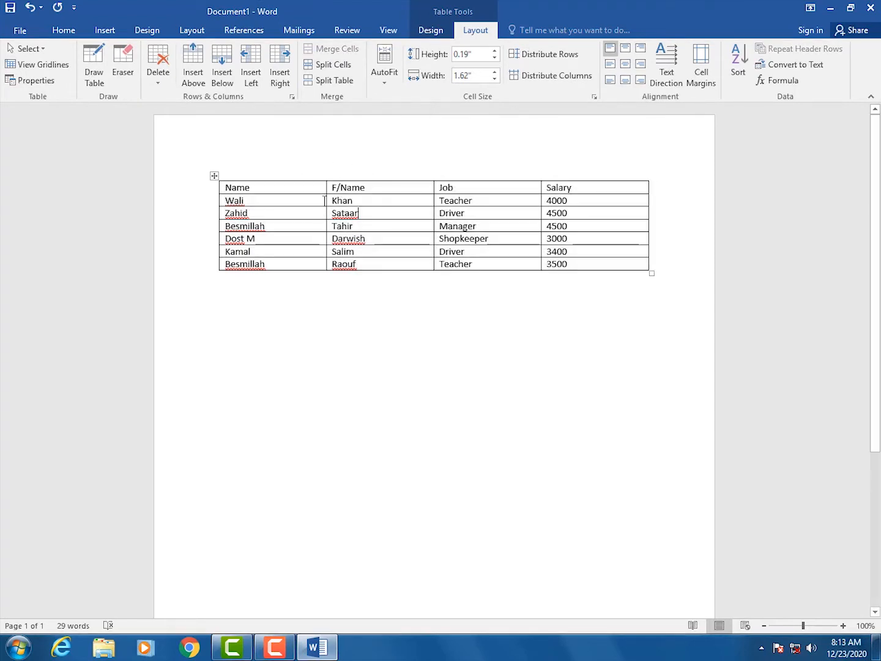
pyautogui.click(641, 190)
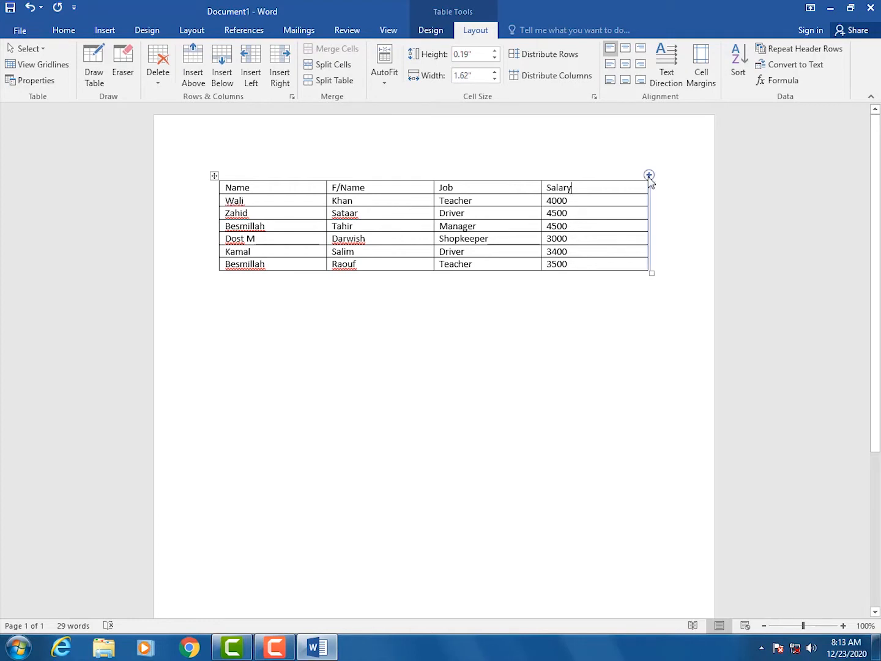
pyautogui.click(649, 177)
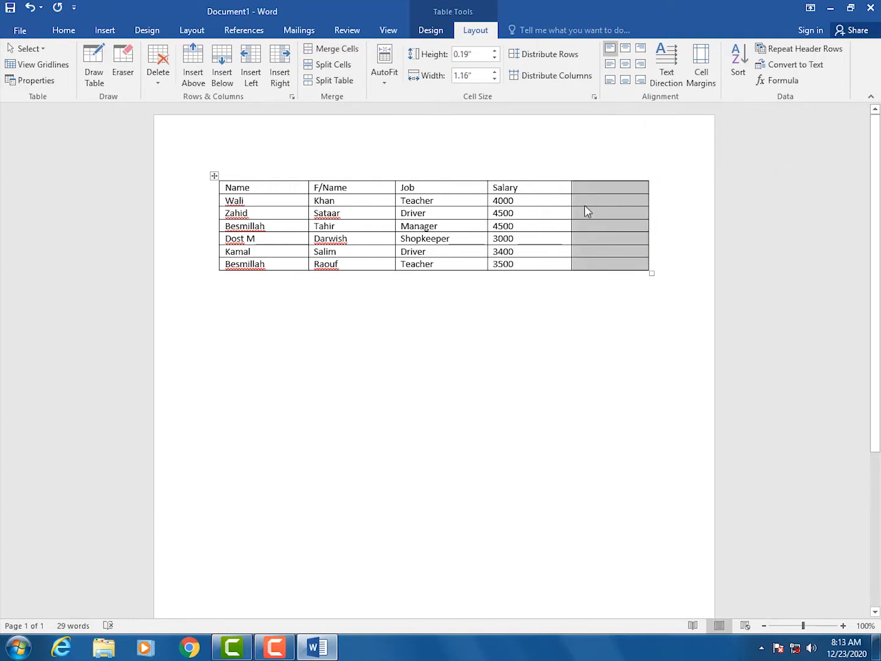
# Step: Merge the Salary heading cell with the empty heading cell beside it
pyautogui.click(557, 201)
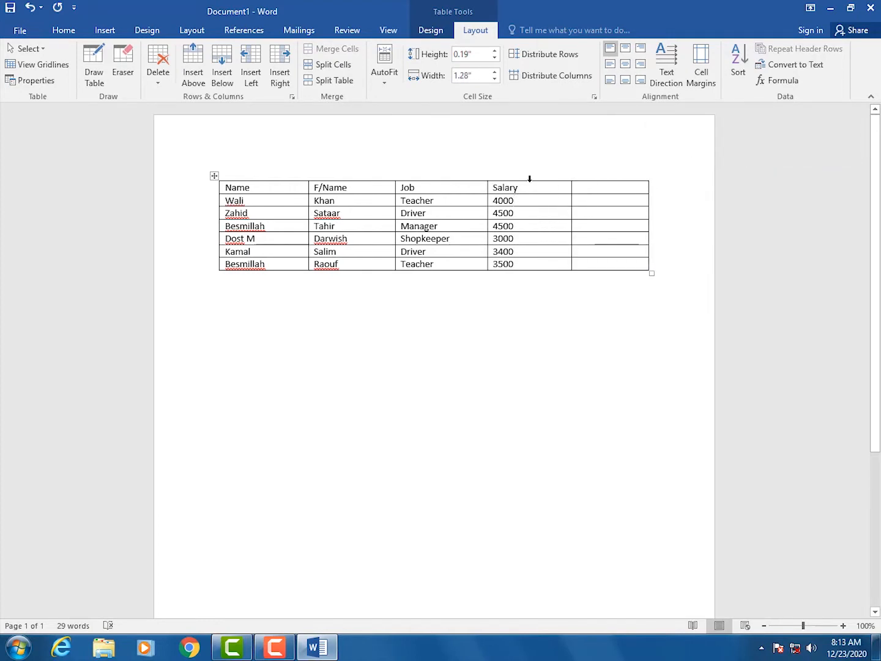
pyautogui.moveTo(551, 188); pyautogui.dragTo(600, 189)
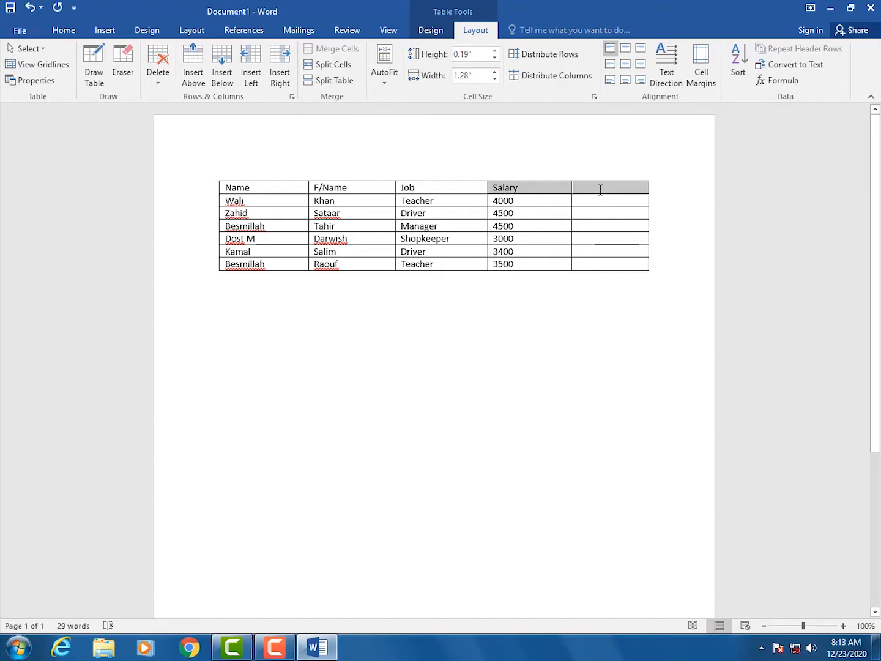
pyautogui.click(554, 189)
pyautogui.moveTo(592, 192); pyautogui.dragTo(552, 188)
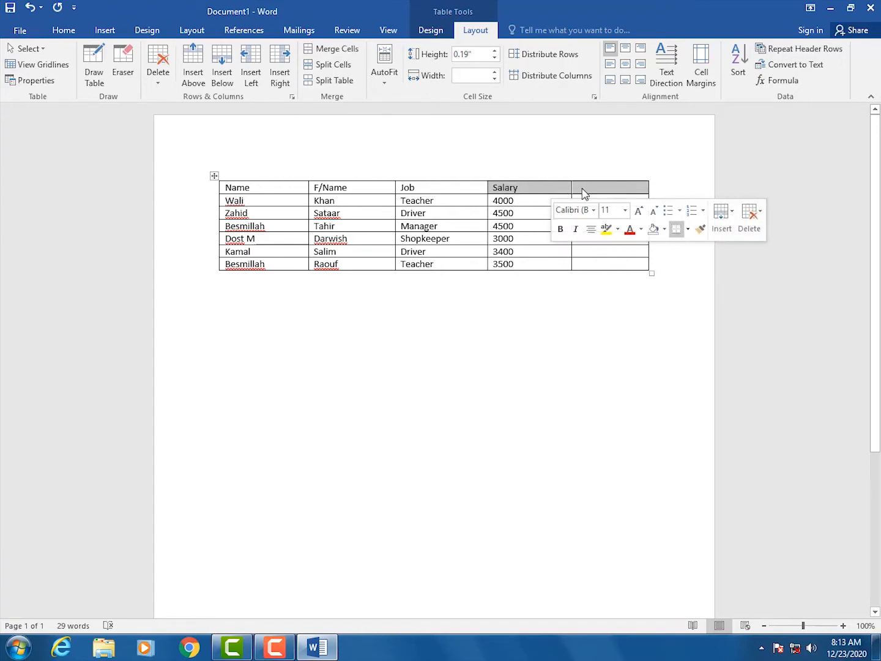
pyautogui.click(347, 54)
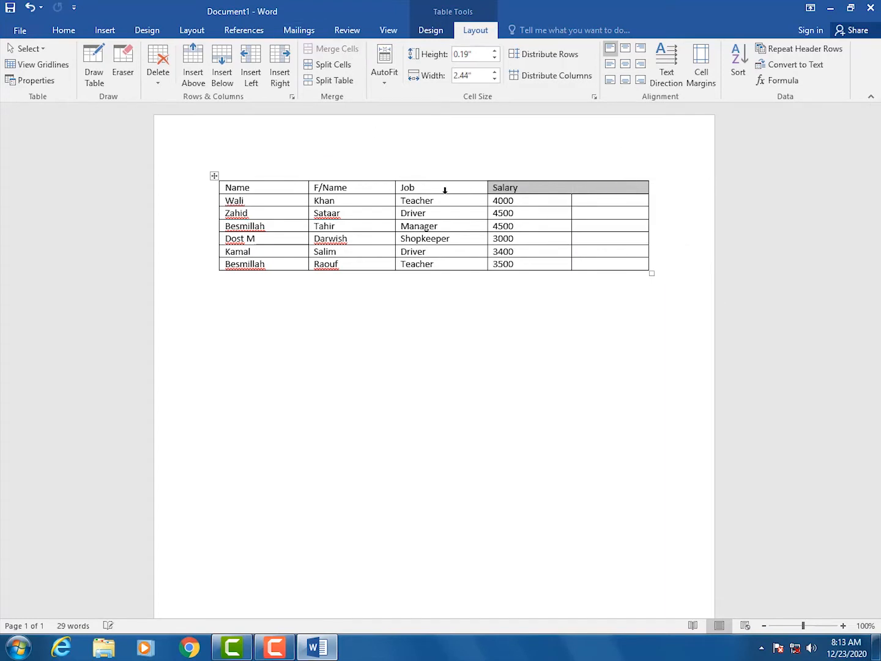
# Step: Center the Salary heading horizontally and vertically in its merged cell
pyautogui.click(535, 191)
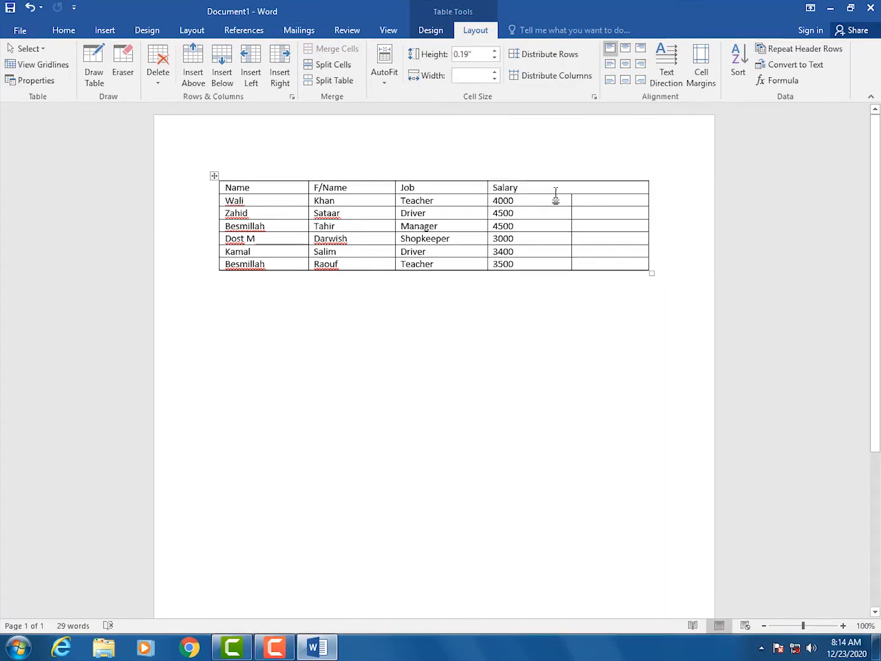
pyautogui.moveTo(609, 233); pyautogui.dragTo(606, 211)
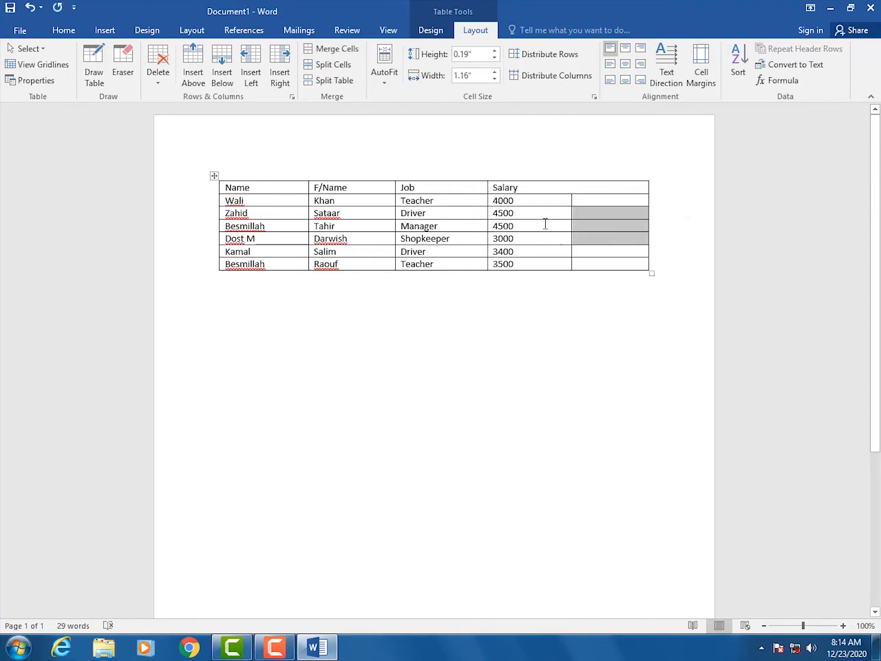
pyautogui.click(545, 222)
pyautogui.click(573, 187)
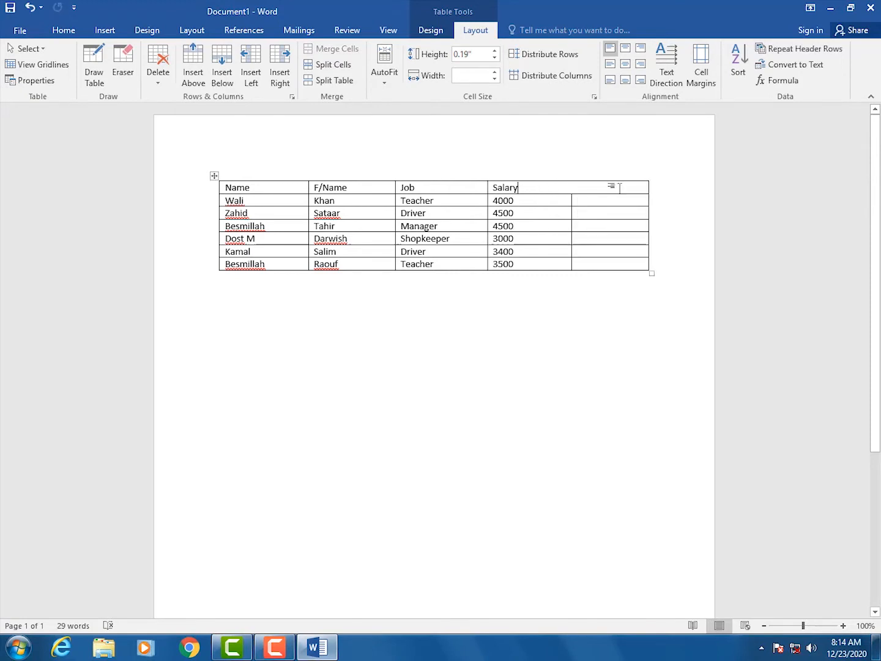
pyautogui.click(625, 64)
pyautogui.click(578, 213)
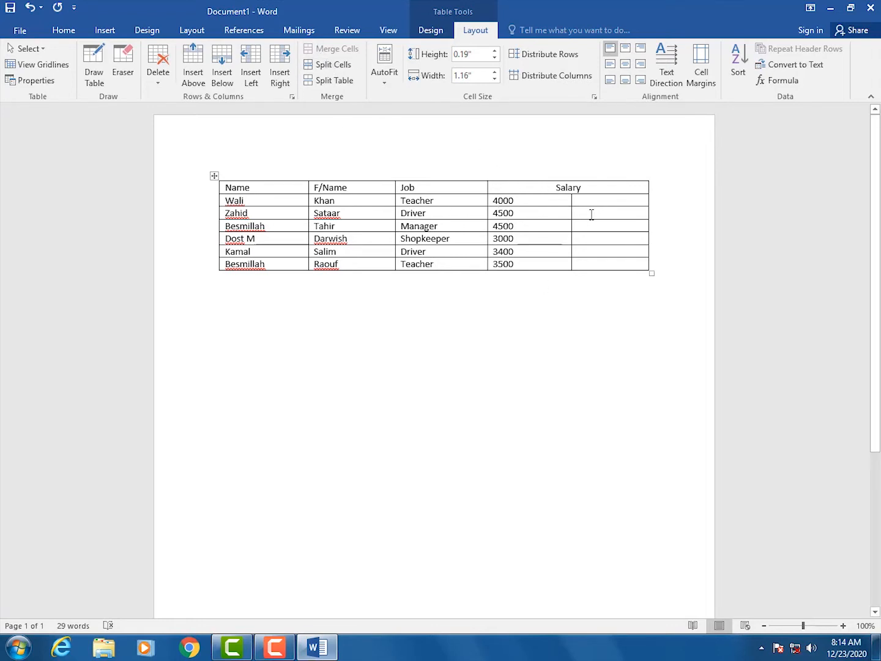
# Step: Try merging the second record's Driver and 4500 cells, and undo the changes back to the original four-column table
pyautogui.moveTo(493, 213); pyautogui.dragTo(443, 216)
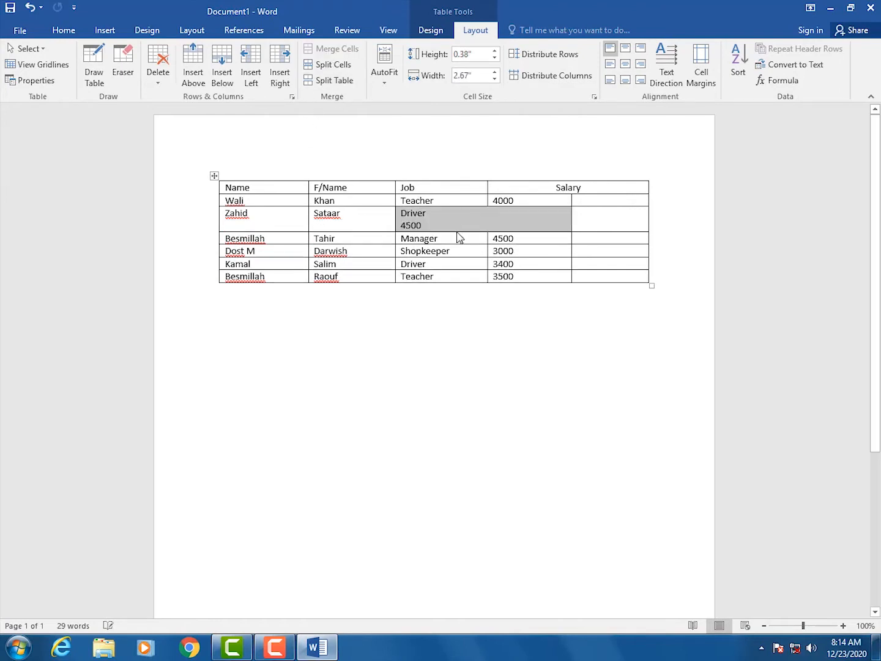
pyautogui.hotkey('ctrl', 'z')
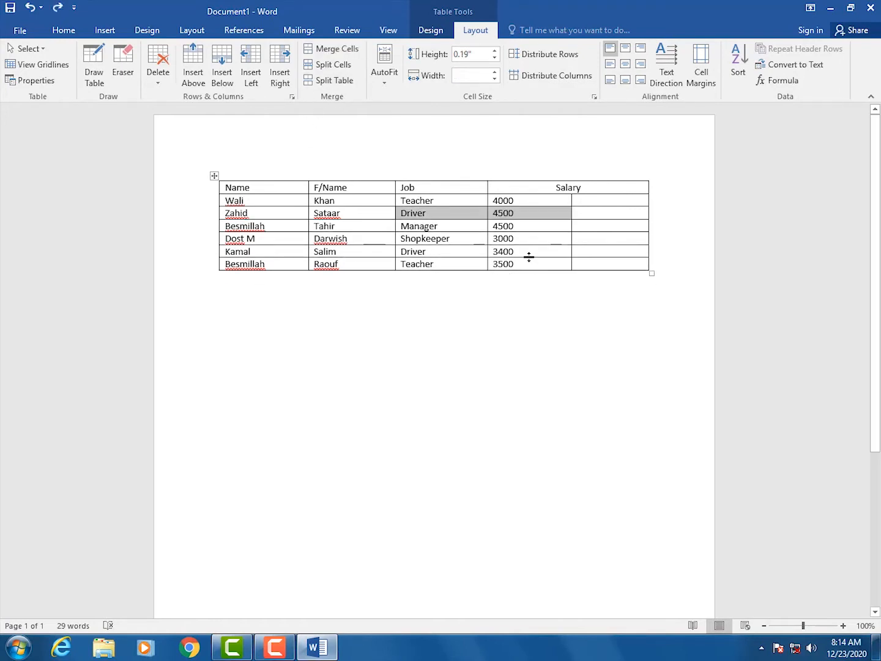
pyautogui.hotkey('ctrl', 'z')
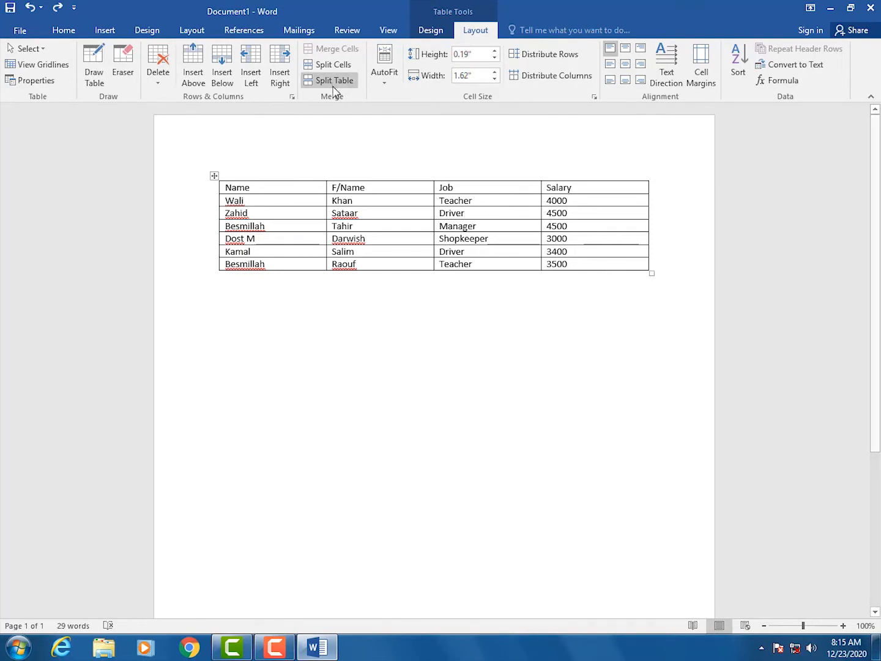
# Step: Try splitting the second record's Driver cell into 2 columns and 2 rows, and undo the split
pyautogui.click(334, 64)
pyautogui.moveTo(461, 262); pyautogui.dragTo(314, 116)
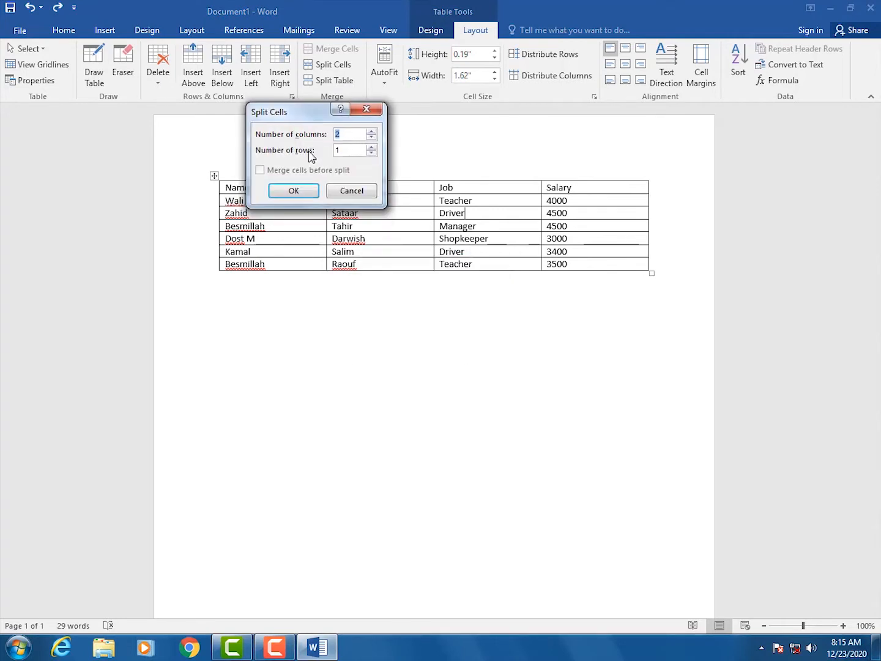
pyautogui.click(372, 147)
pyautogui.click(305, 192)
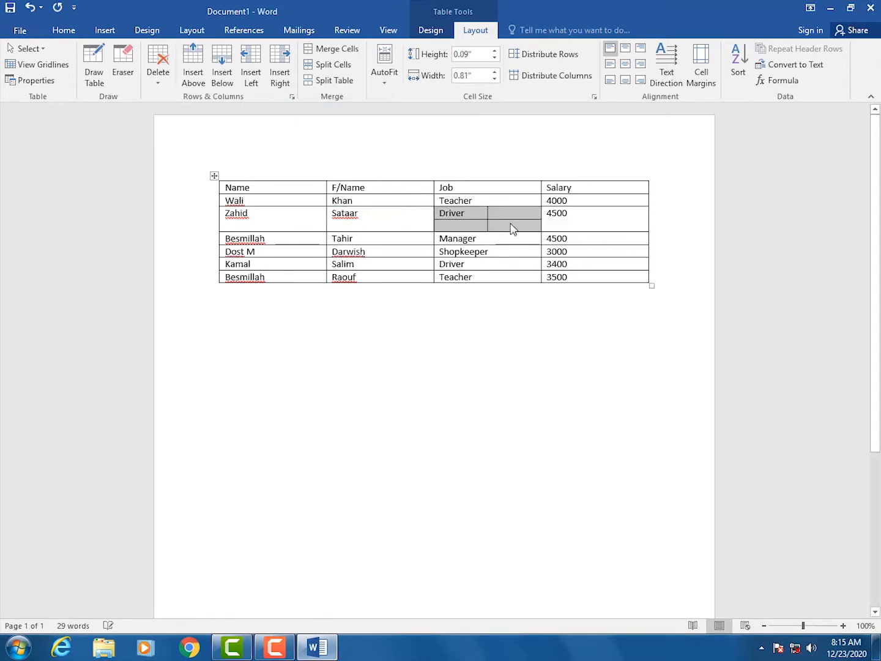
pyautogui.hotkey('ctrl', 'z')
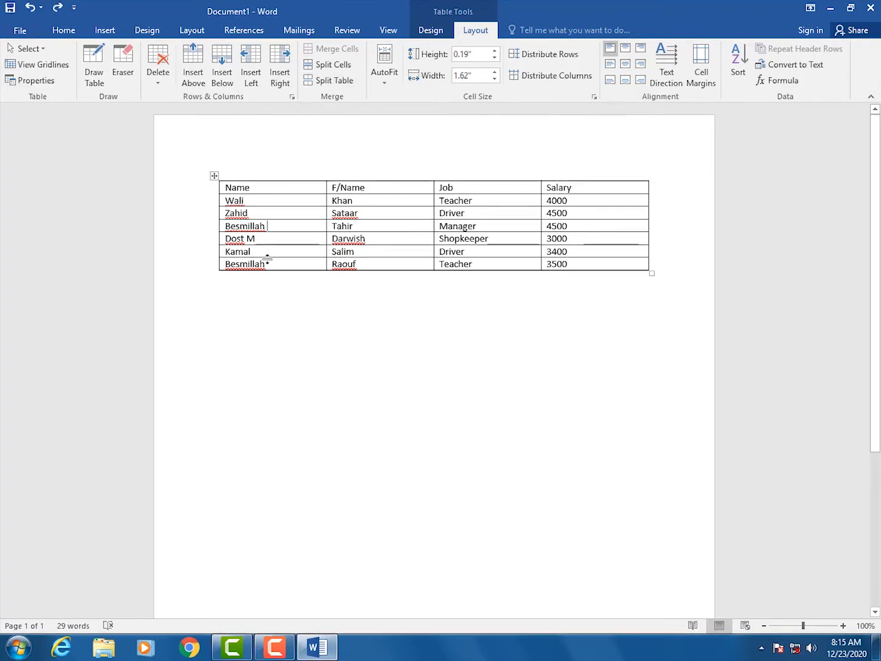
# Step: Try splitting the table in two above the Manager row, and undo the split
pyautogui.click(322, 83)
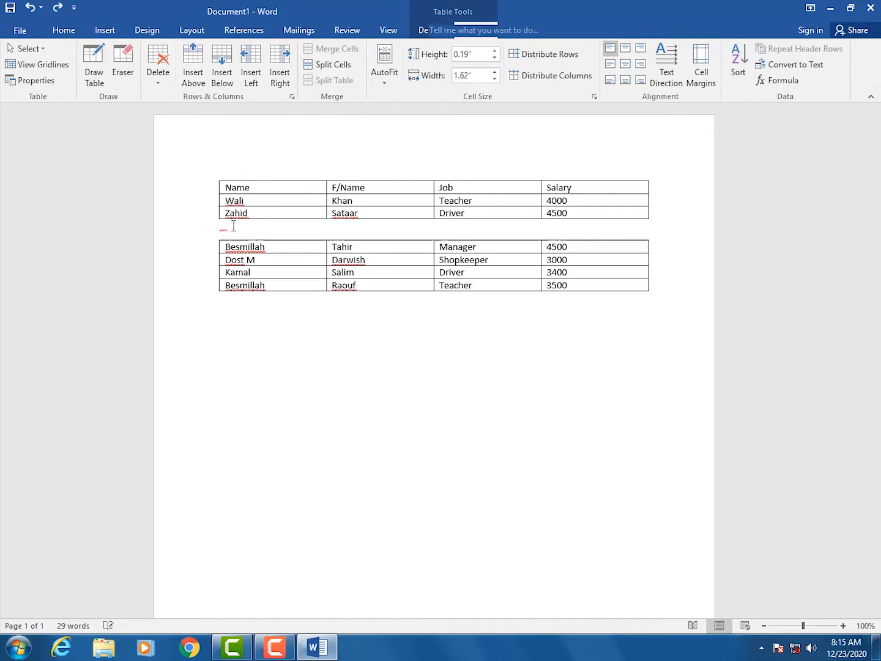
pyautogui.click(232, 188)
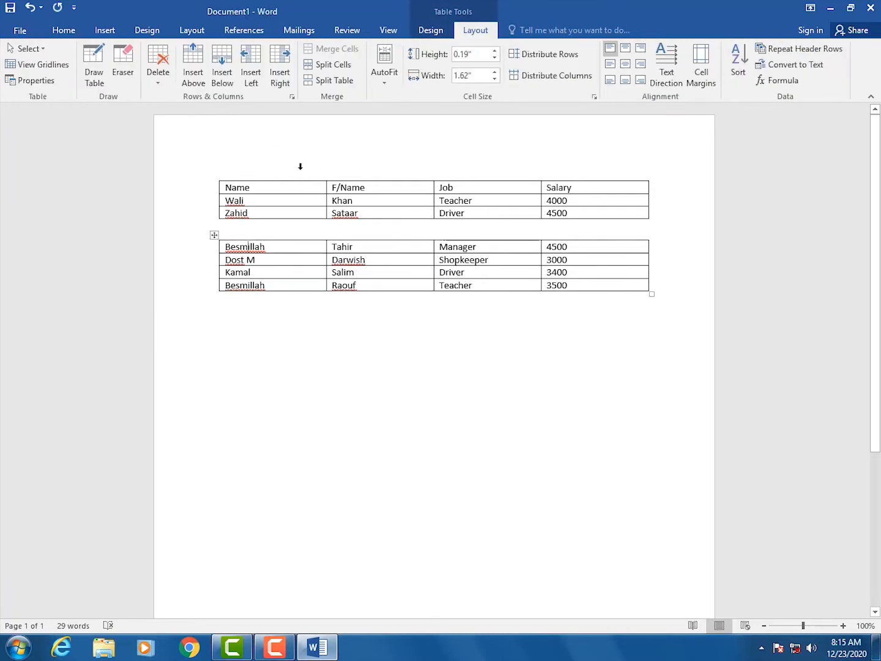
pyautogui.hotkey('ctrl', 'z')
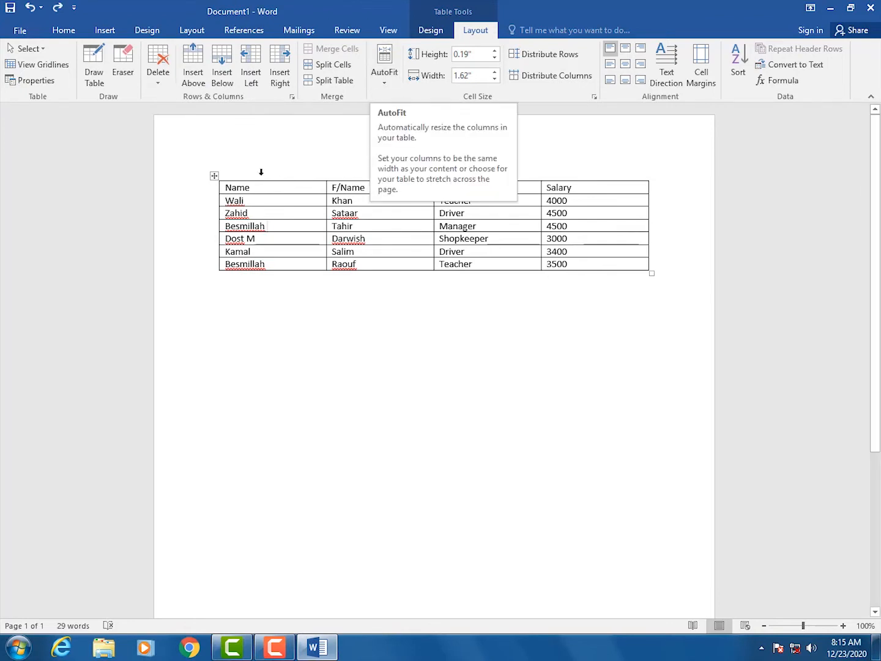
# Step: Try AutoFit Contents and AutoFit Window on the whole table, ending with the columns fitted to their contents
pyautogui.click(214, 175)
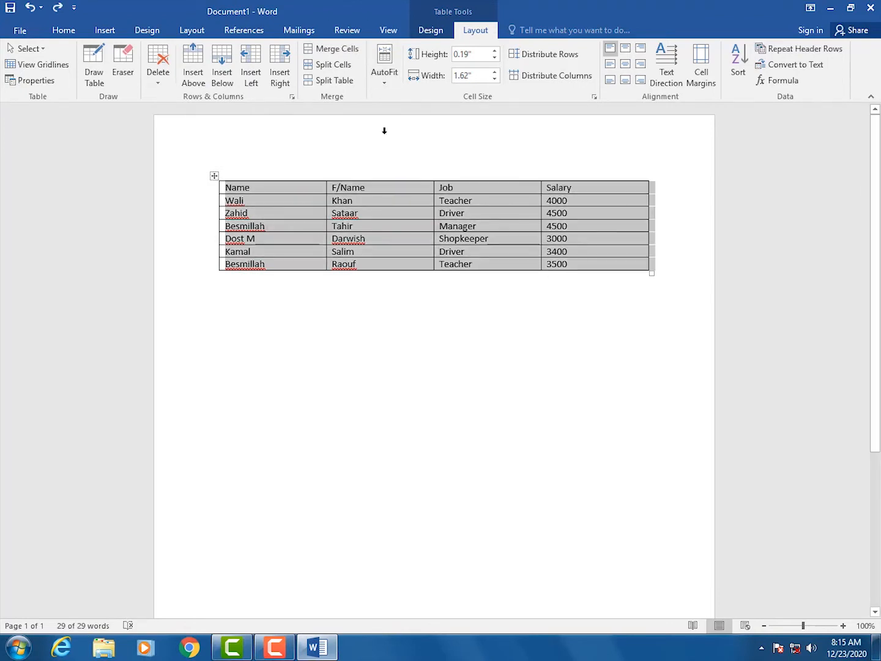
pyautogui.click(392, 86)
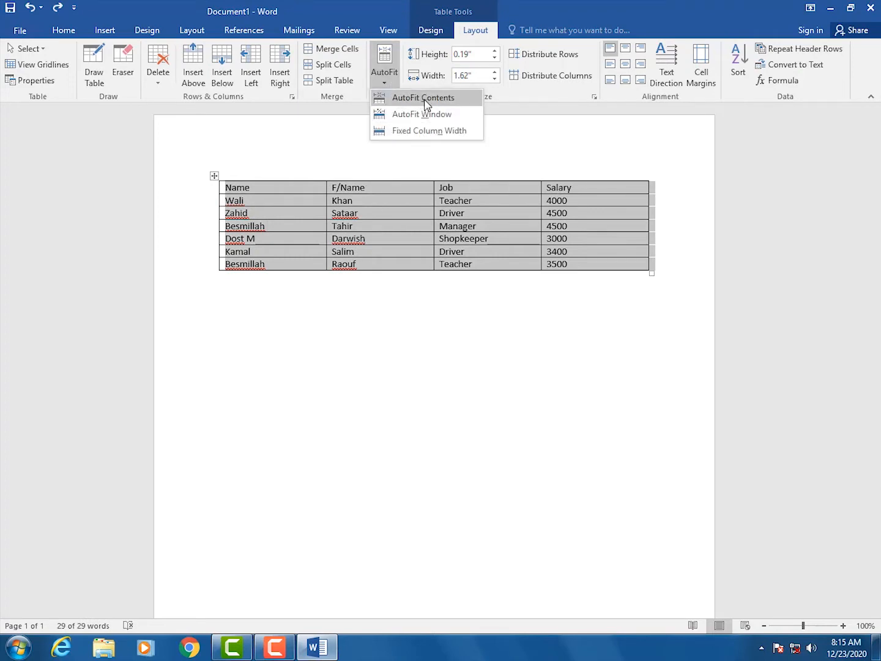
pyautogui.click(426, 99)
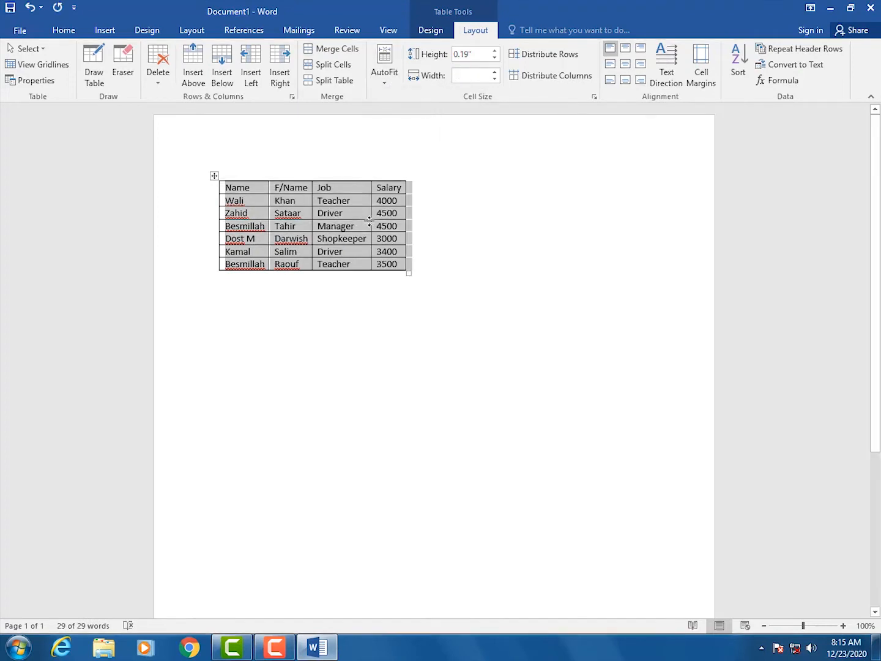
pyautogui.click(389, 88)
pyautogui.click(422, 113)
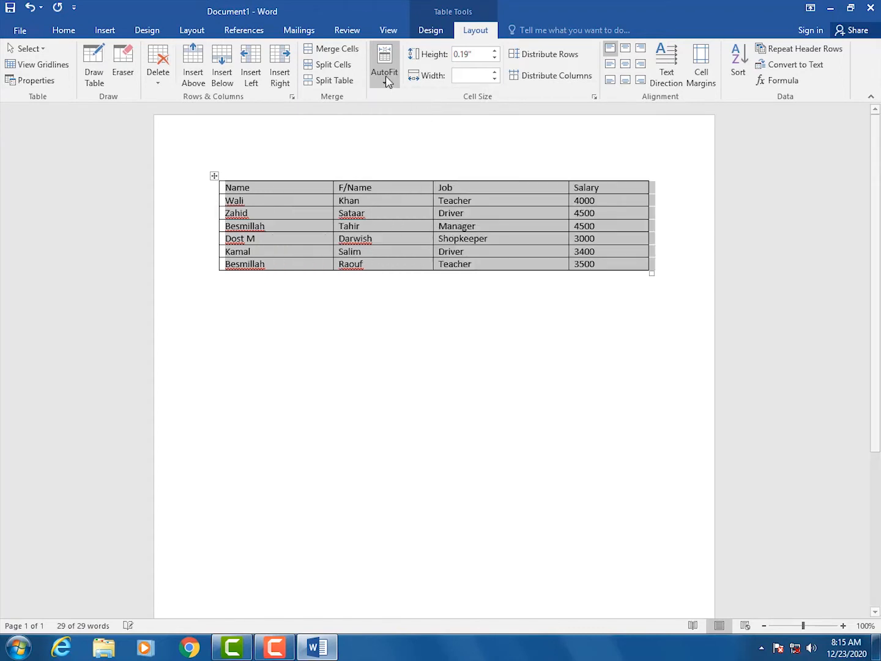
pyautogui.click(386, 86)
pyautogui.click(429, 114)
pyautogui.click(385, 86)
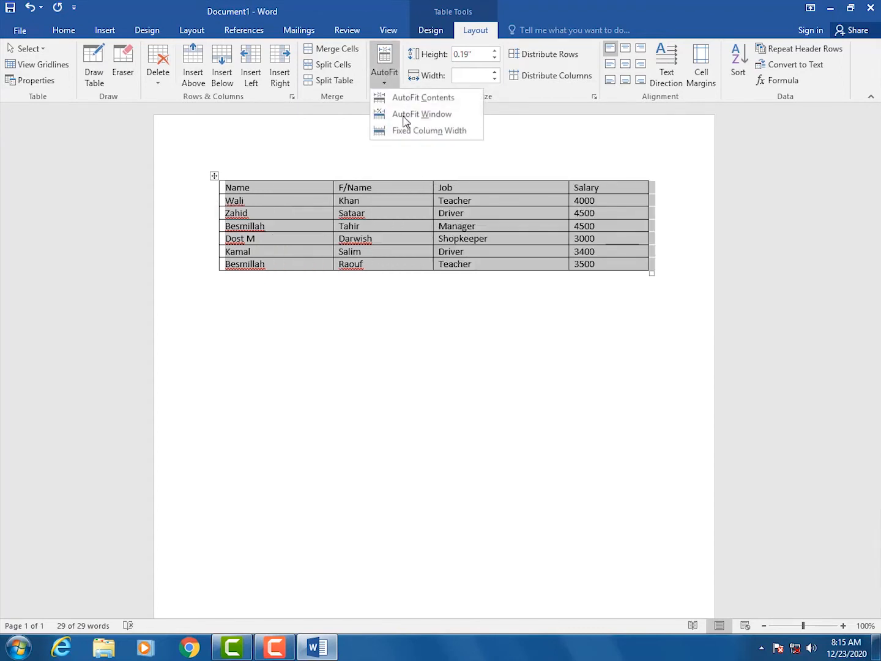
pyautogui.click(421, 113)
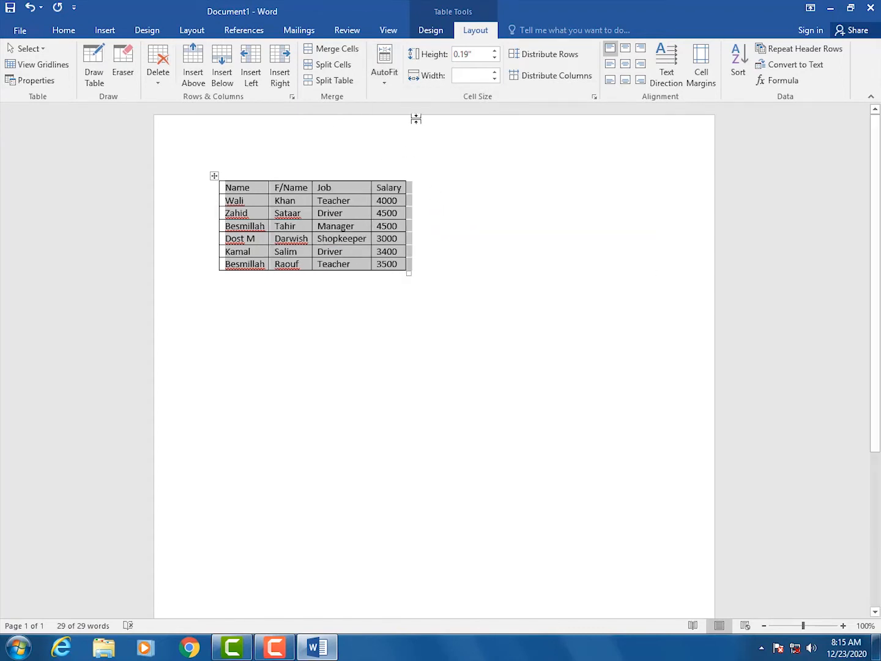
# Step: Set the height of all table rows to 0.2"
pyautogui.click(495, 51)
pyautogui.click(494, 59)
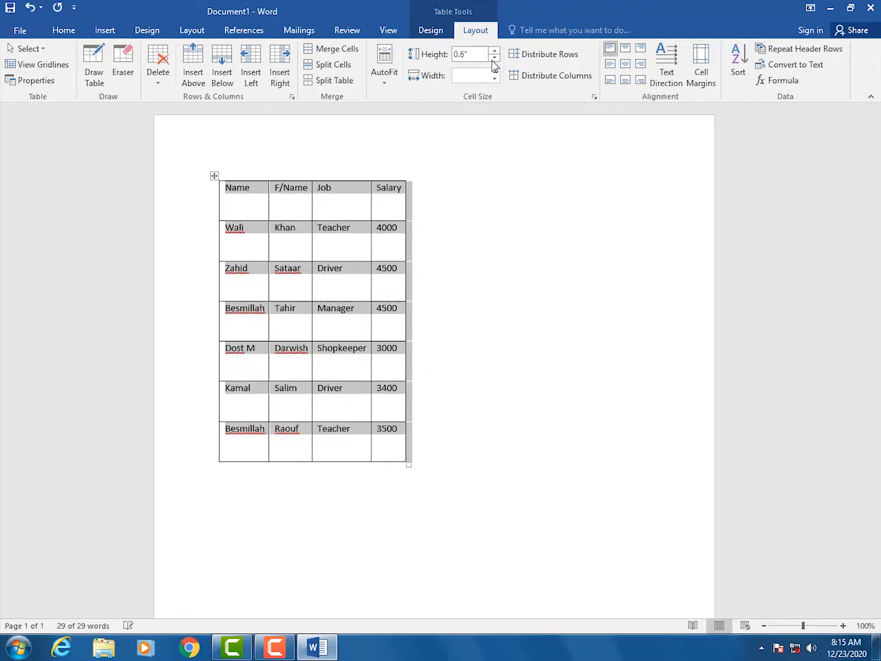
pyautogui.click(494, 58)
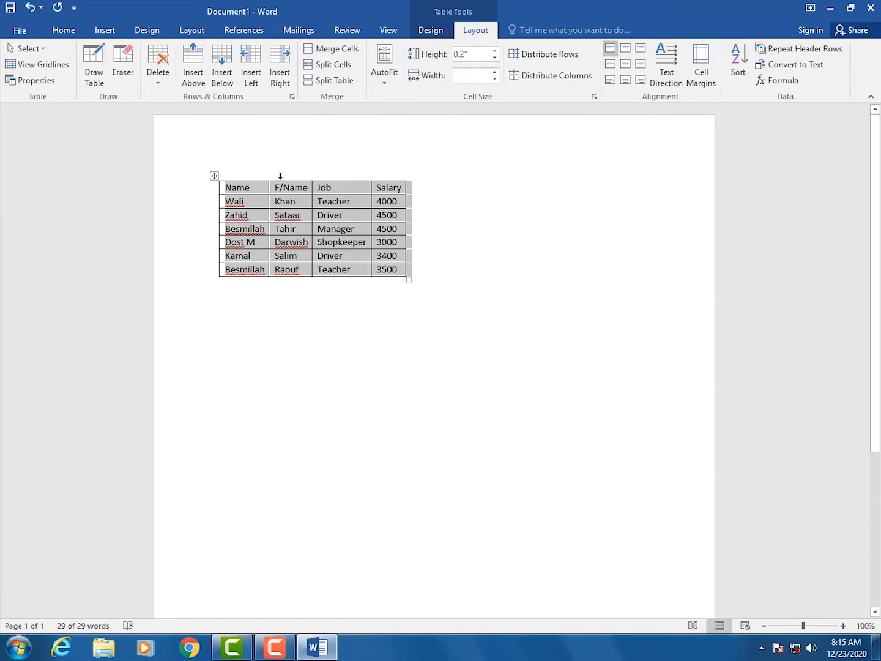
# Step: Set the width of the Name column to 1.4"
pyautogui.click(258, 193)
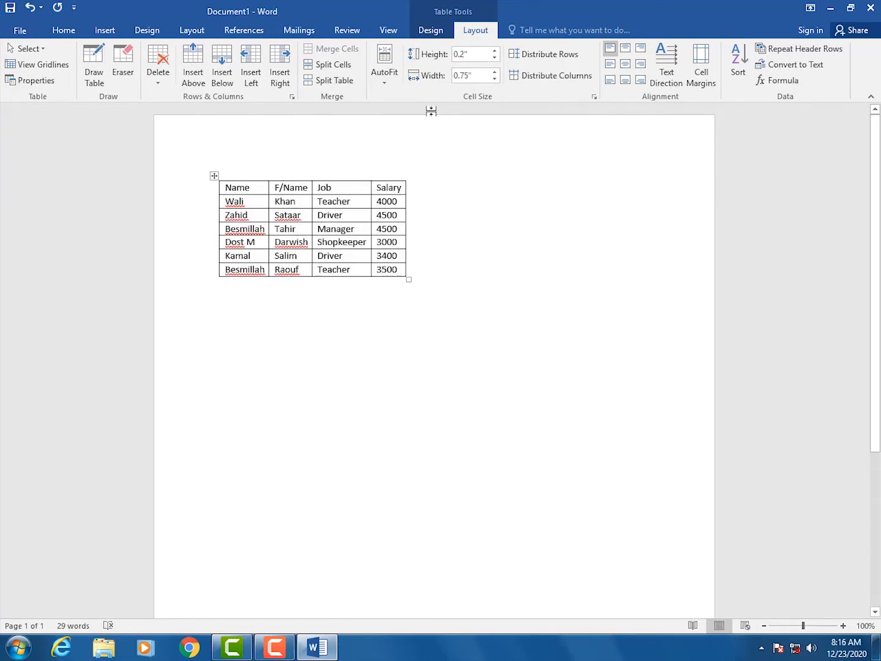
pyautogui.click(495, 72)
pyautogui.click(495, 72)
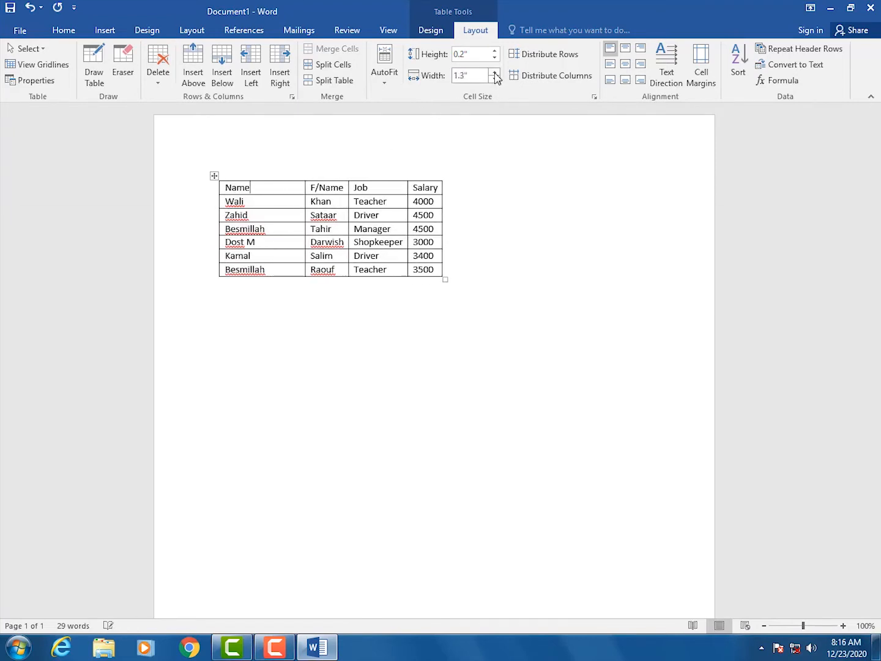
pyautogui.click(495, 72)
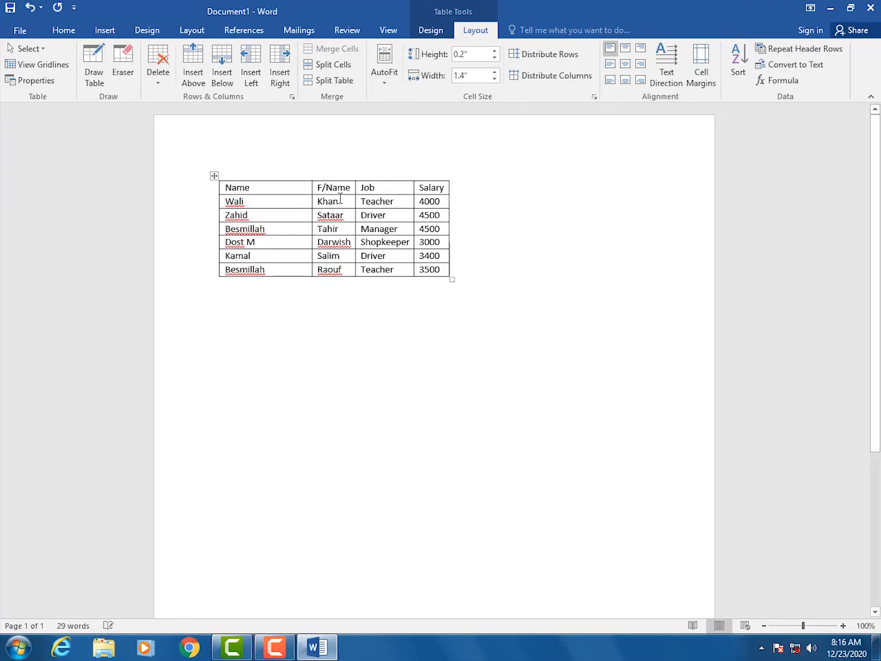
# Step: Set the width of the F/Name column to 1.2"
pyautogui.click(495, 72)
pyautogui.click(496, 72)
pyautogui.click(496, 72)
pyautogui.click(495, 72)
pyautogui.click(495, 72)
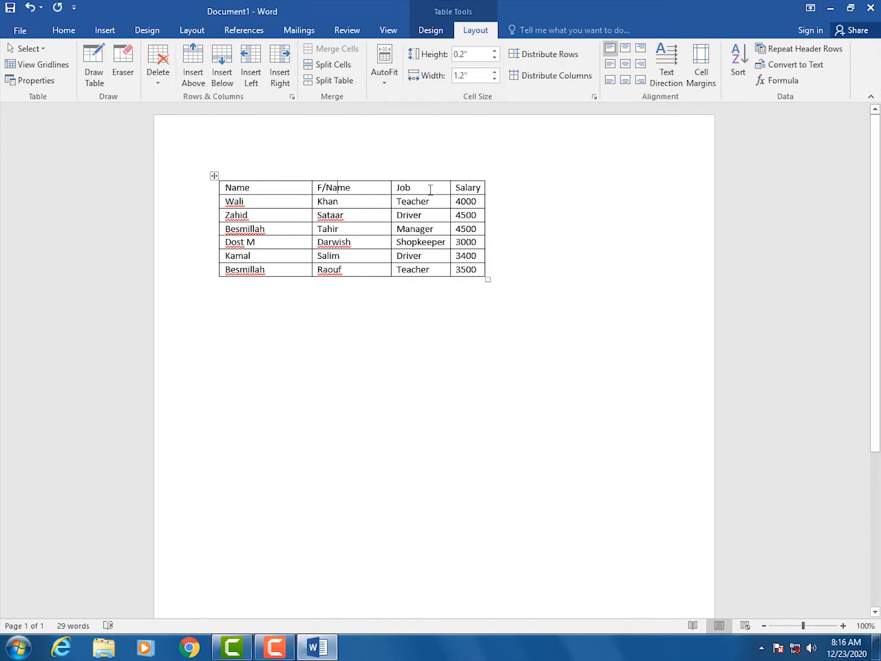
# Step: Set the width of the Job column to 1.3"
pyautogui.click(430, 190)
pyautogui.click(495, 73)
pyautogui.click(495, 72)
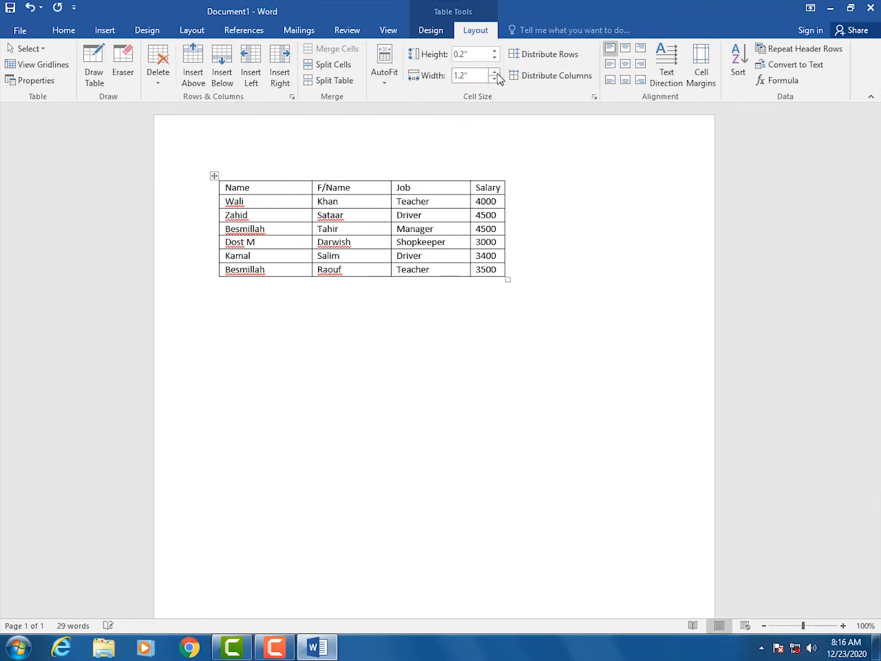
pyautogui.click(495, 72)
# Step: Set the width of the Salary column to 1"
pyautogui.click(499, 188)
pyautogui.click(495, 73)
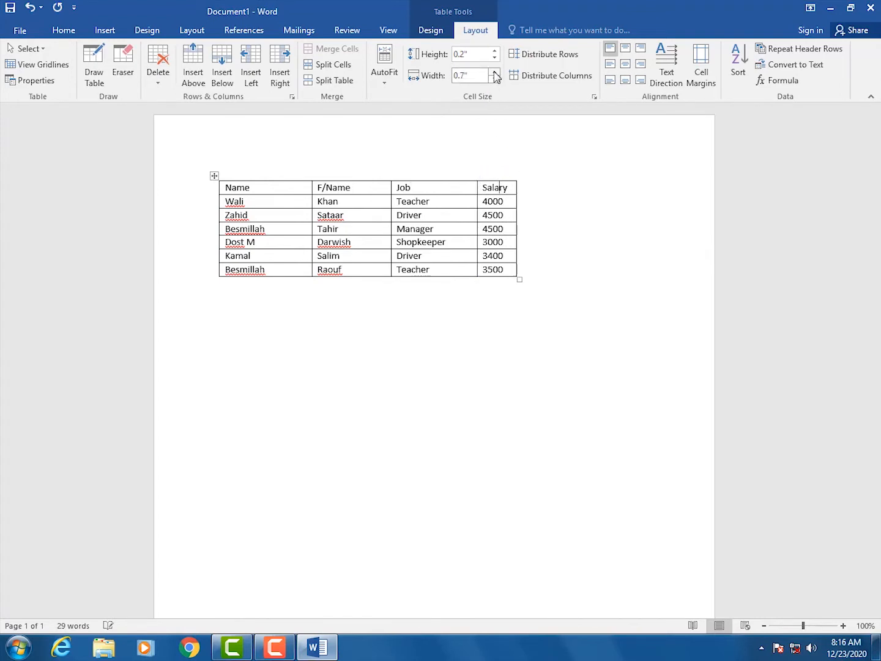
pyautogui.click(495, 72)
pyautogui.click(495, 72)
pyautogui.click(495, 72)
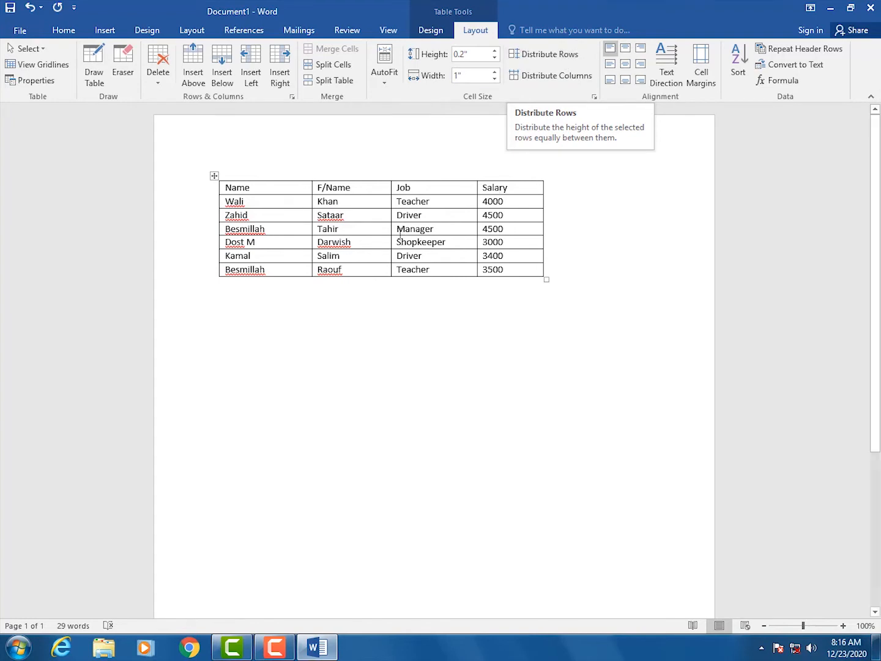
# Step: Increase the height of the first record's row by moving its lower border down
pyautogui.moveTo(422, 190); pyautogui.dragTo(349, 193)
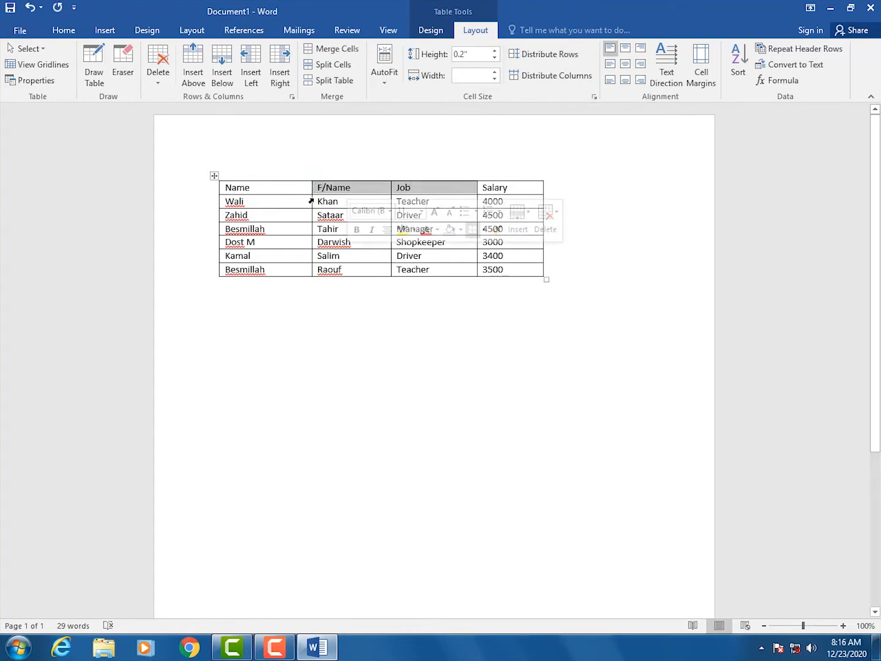
pyautogui.click(309, 201)
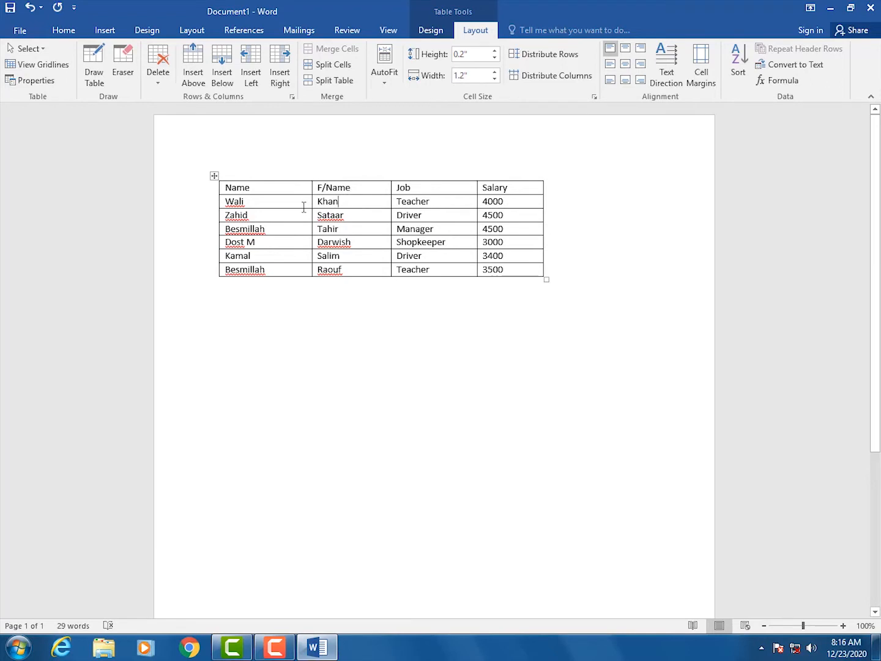
pyautogui.moveTo(298, 210); pyautogui.dragTo(295, 230)
pyautogui.click(294, 189)
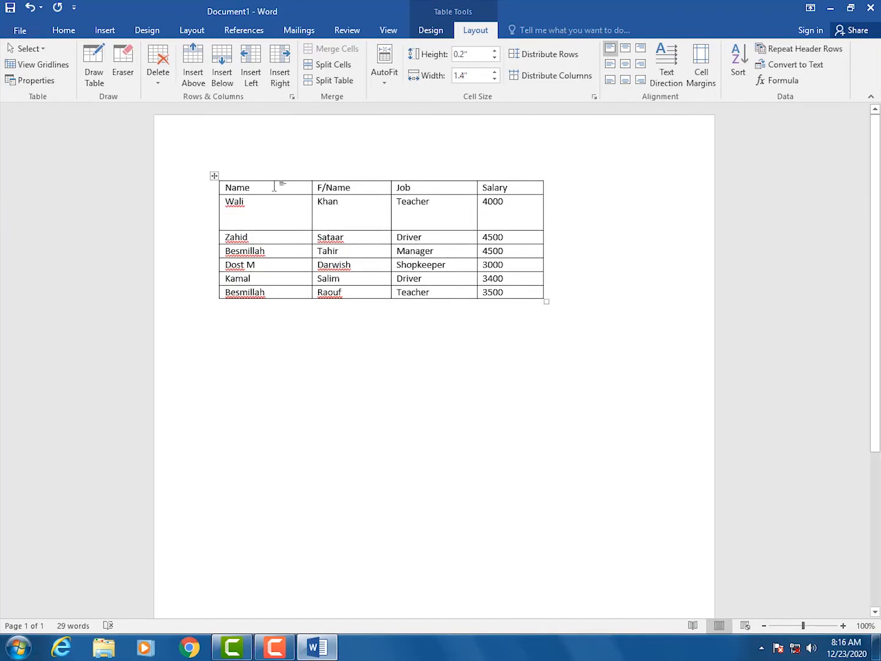
# Step: Try Distribute Rows on the header row and the first record's row, and undo it
pyautogui.moveTo(275, 186); pyautogui.dragTo(275, 209)
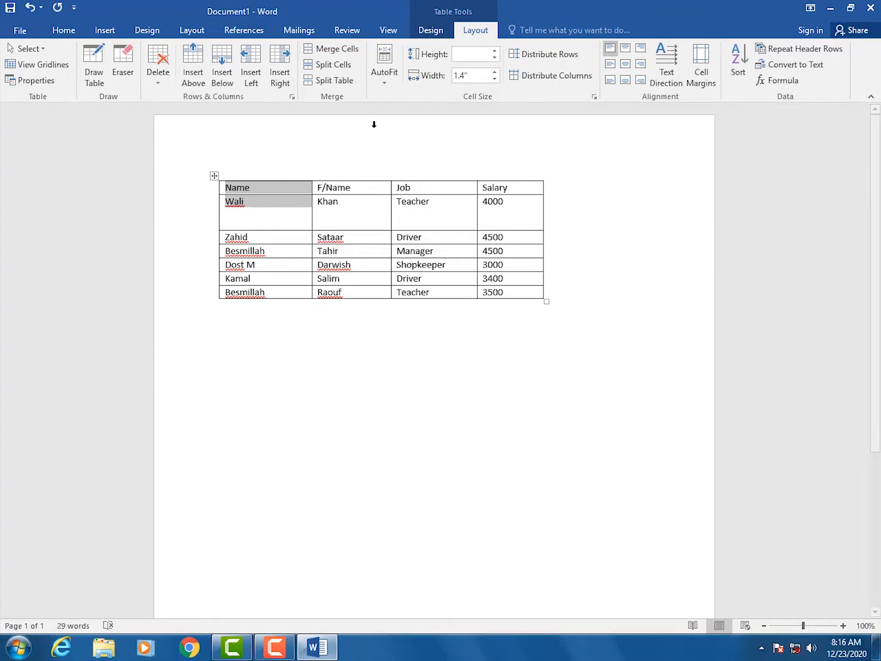
pyautogui.moveTo(199, 196); pyautogui.dragTo(205, 214)
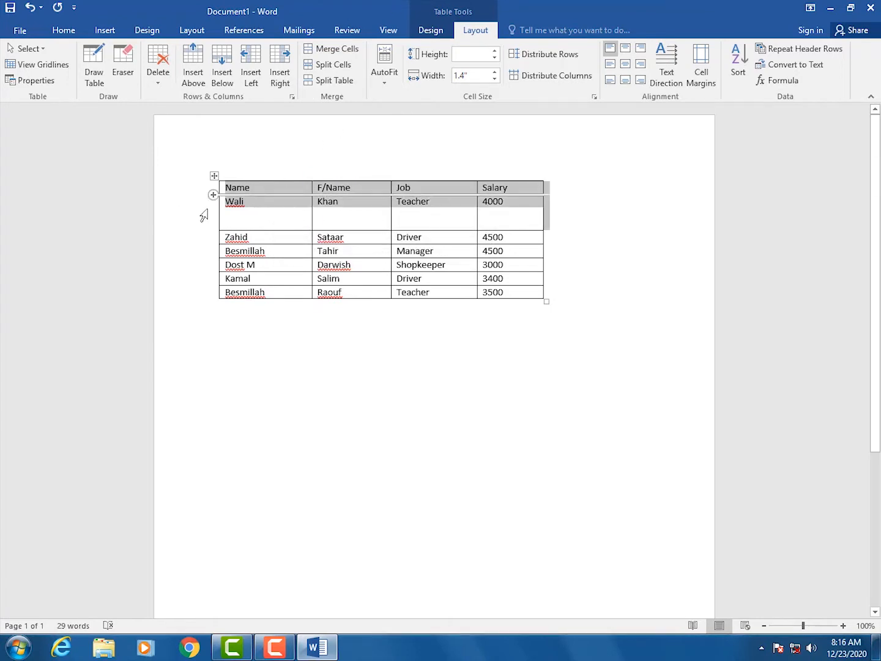
pyautogui.click(536, 57)
pyautogui.click(275, 213)
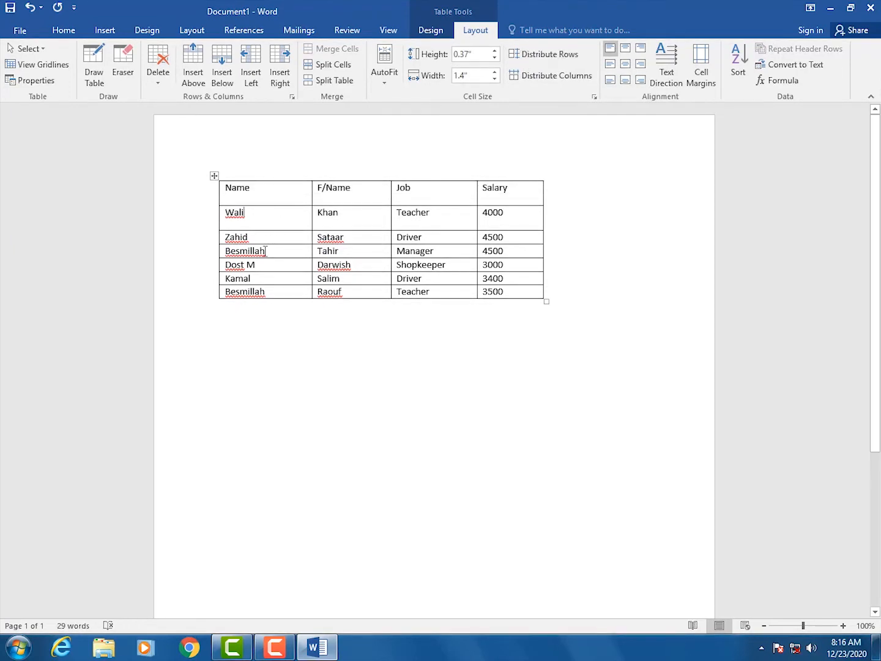
pyautogui.hotkey('ctrl', 'z')
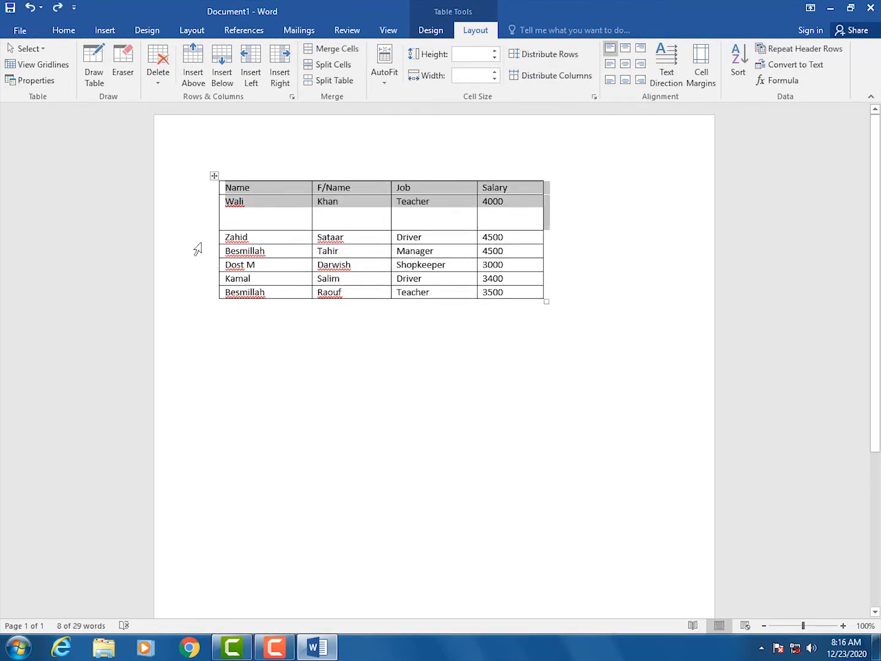
# Step: Distribute the height of all seven table rows equally
pyautogui.keyDown('shift'); pyautogui.click(197, 280); pyautogui.keyUp('shift')
pyautogui.keyDown('shift'); pyautogui.click(196, 292); pyautogui.keyUp('shift')
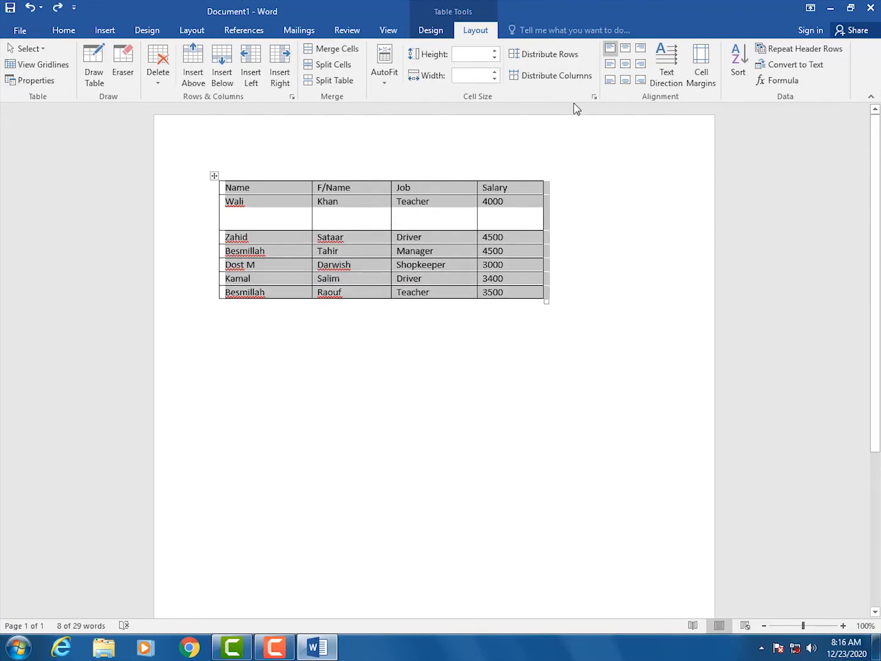
pyautogui.click(543, 54)
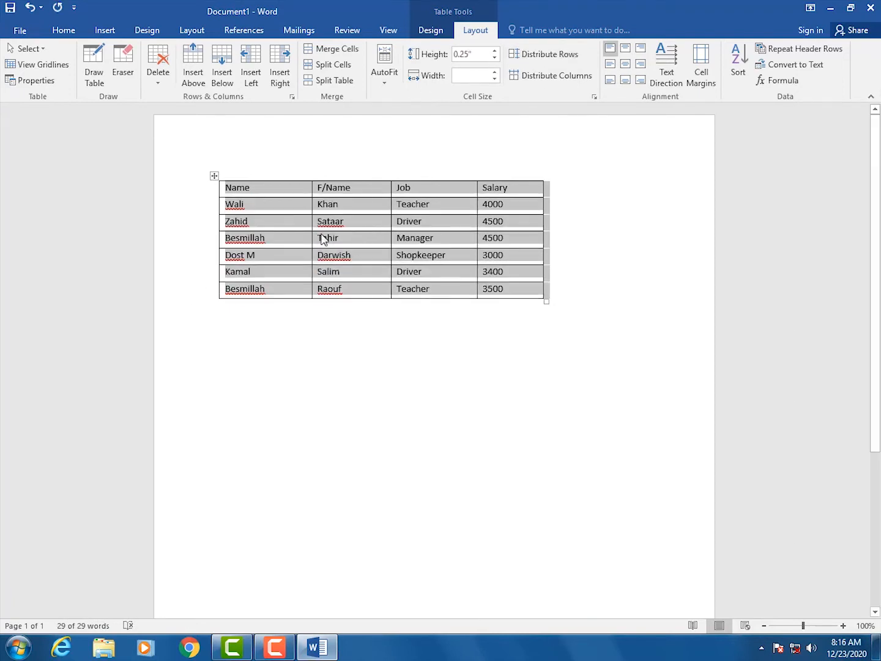
pyautogui.click(318, 221)
# Step: Widen the Name and Job columns by moving the column borders so the column widths are uneven
pyautogui.moveTo(301, 174)
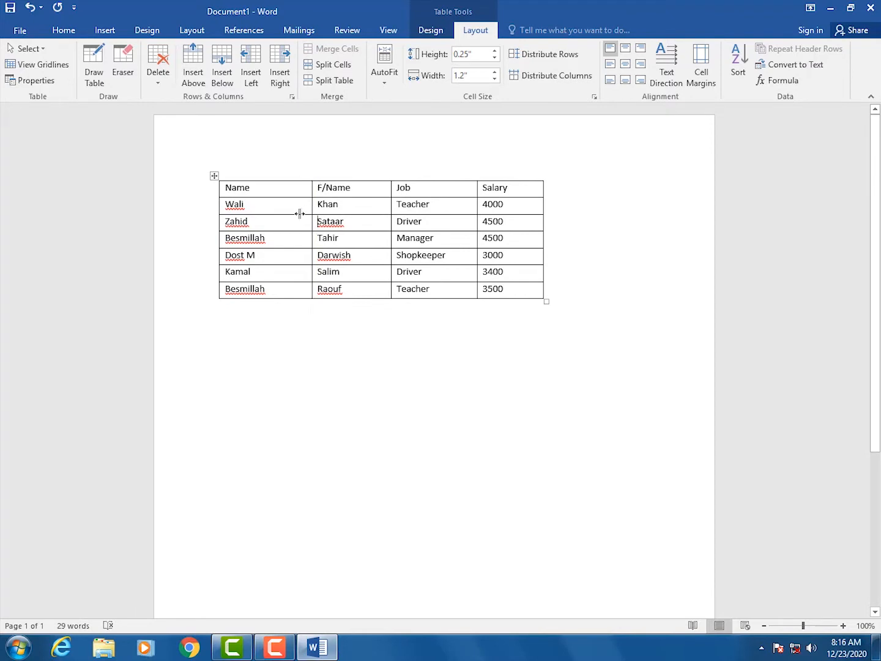
pyautogui.moveTo(311, 211); pyautogui.dragTo(441, 221)
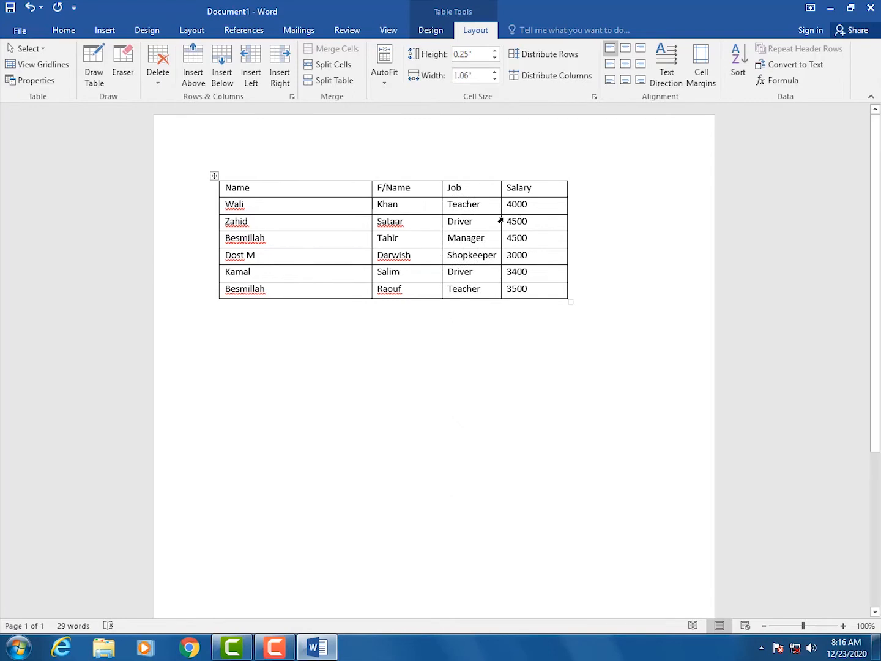
pyautogui.moveTo(502, 211); pyautogui.dragTo(533, 212)
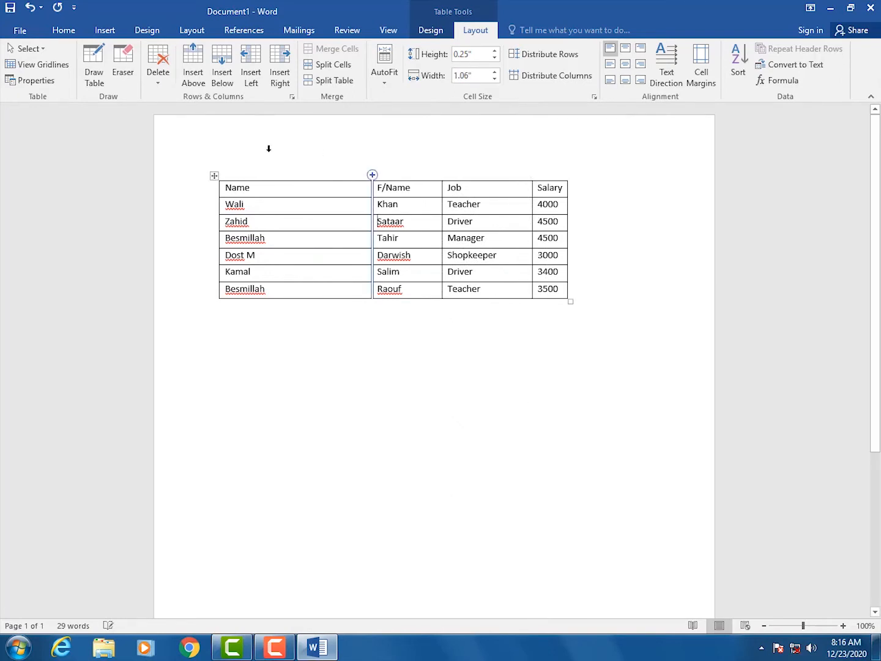
# Step: Distribute the width of all four table columns equally
pyautogui.moveTo(238, 176); pyautogui.dragTo(468, 182)
pyautogui.moveTo(527, 183); pyautogui.dragTo(543, 181)
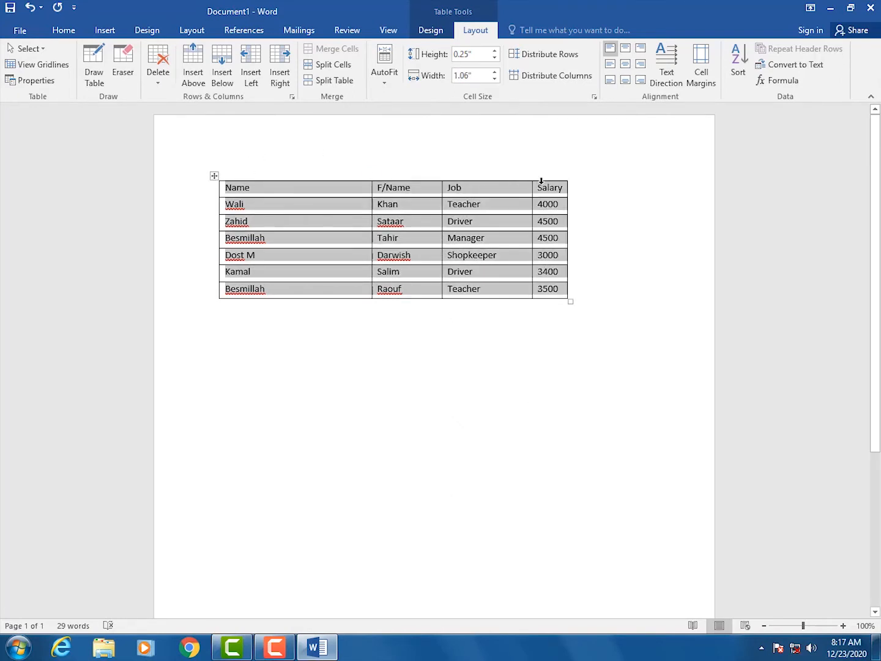
pyautogui.click(569, 79)
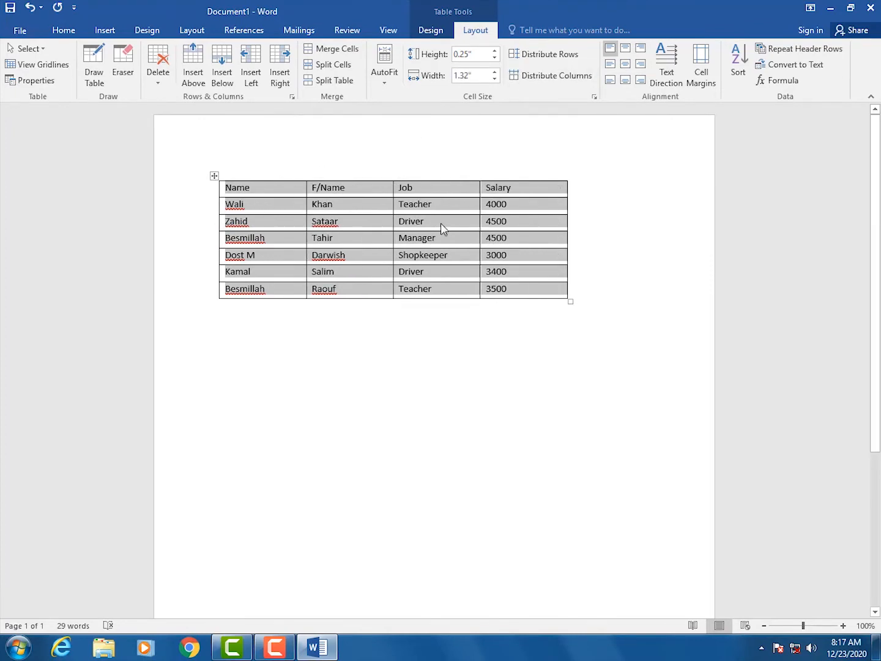
pyautogui.click(325, 225)
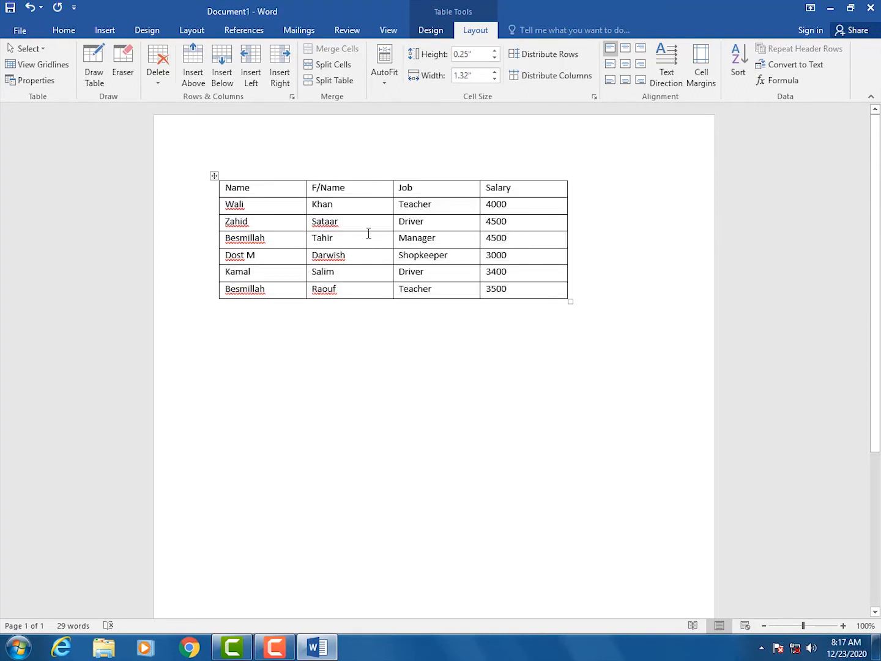
# Step: Enlarge the whole table from its corner to cells about 1.65" wide and 0.41" high
pyautogui.click(215, 177)
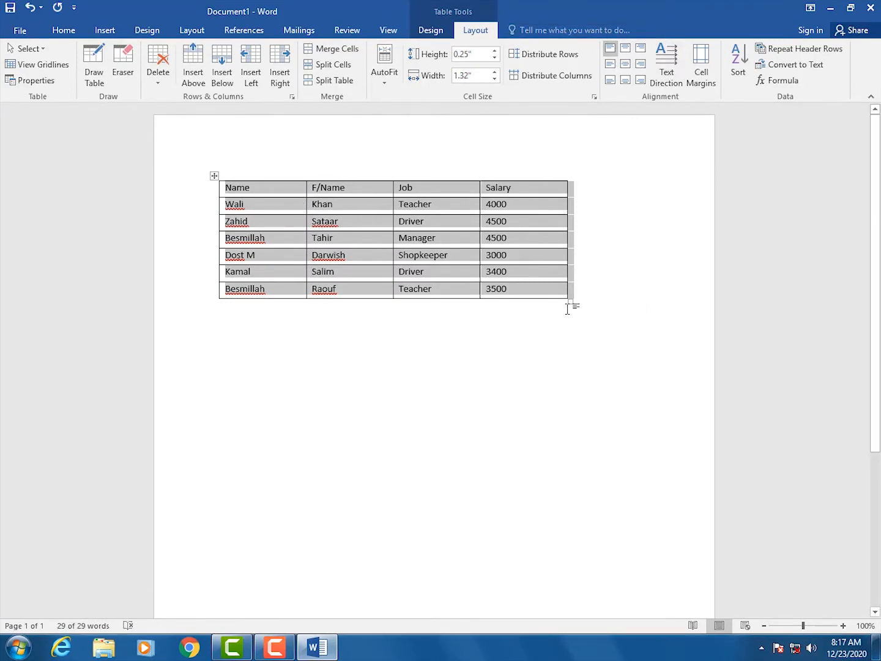
pyautogui.moveTo(570, 302); pyautogui.dragTo(655, 375)
pyautogui.moveTo(251, 187); pyautogui.dragTo(218, 184)
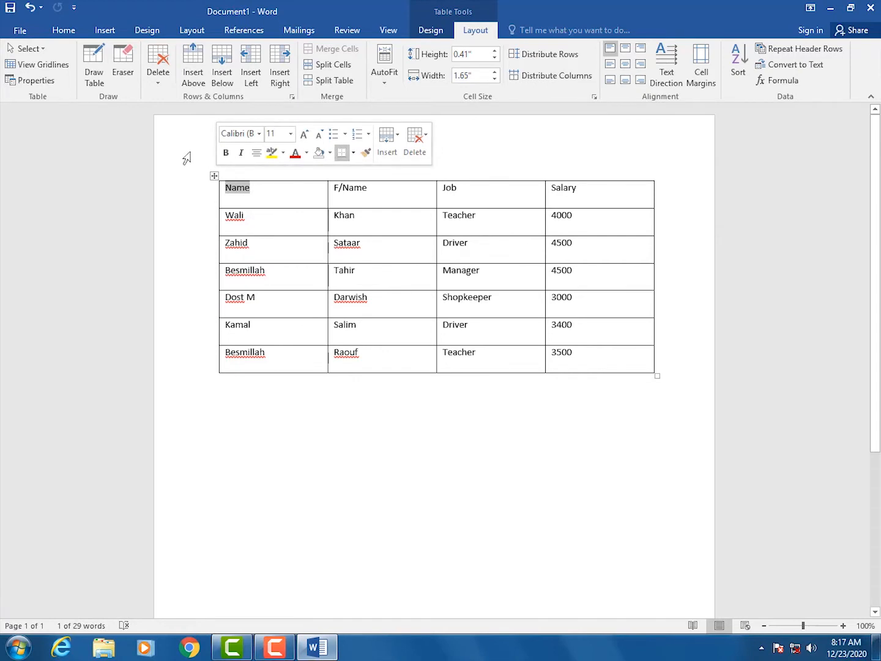
# Step: Try the top, middle and bottom cell alignments on the whole table, ending with the text centred horizontally and vertically
pyautogui.click(215, 176)
pyautogui.click(625, 51)
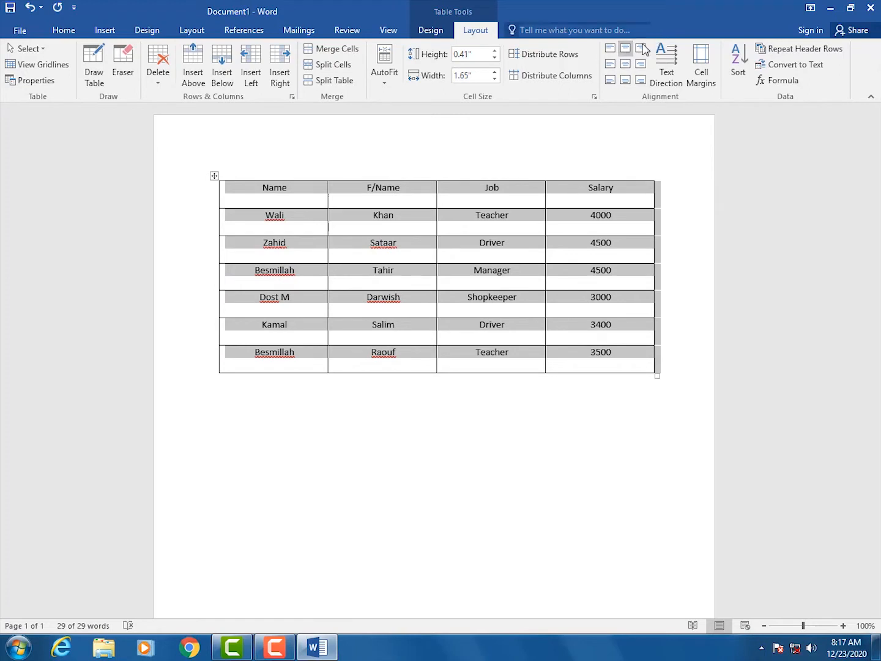
pyautogui.click(642, 50)
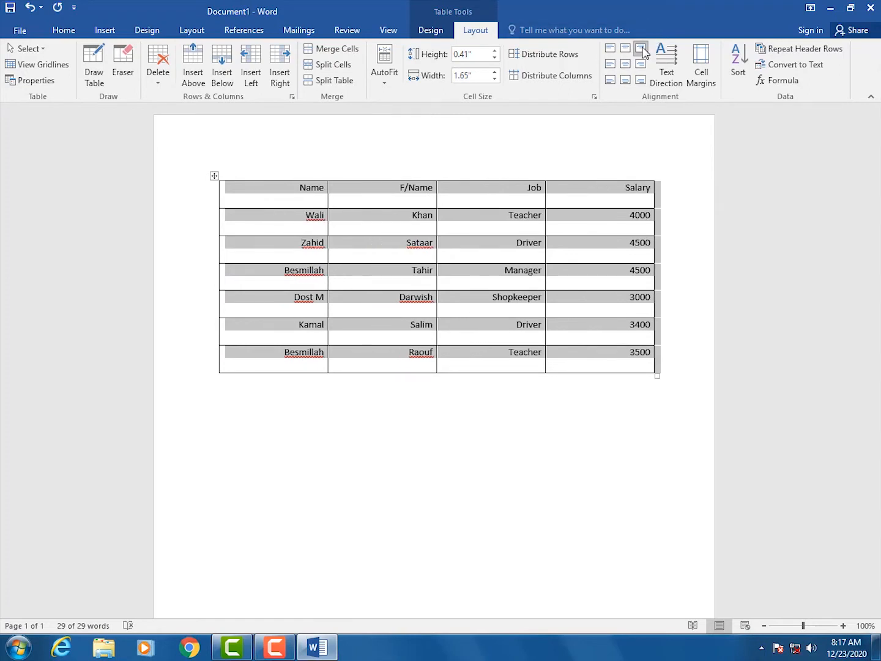
pyautogui.click(610, 65)
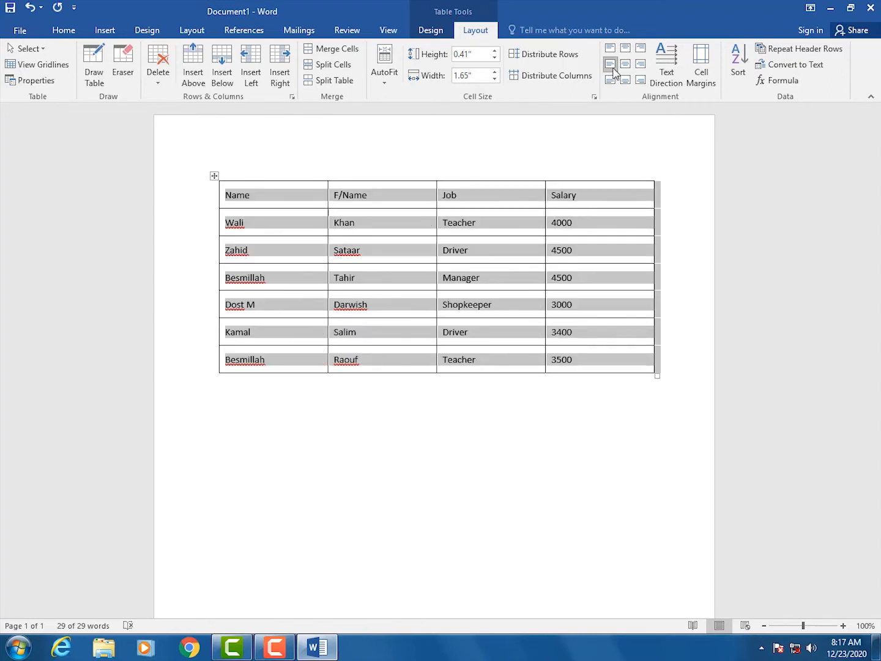
pyautogui.click(626, 65)
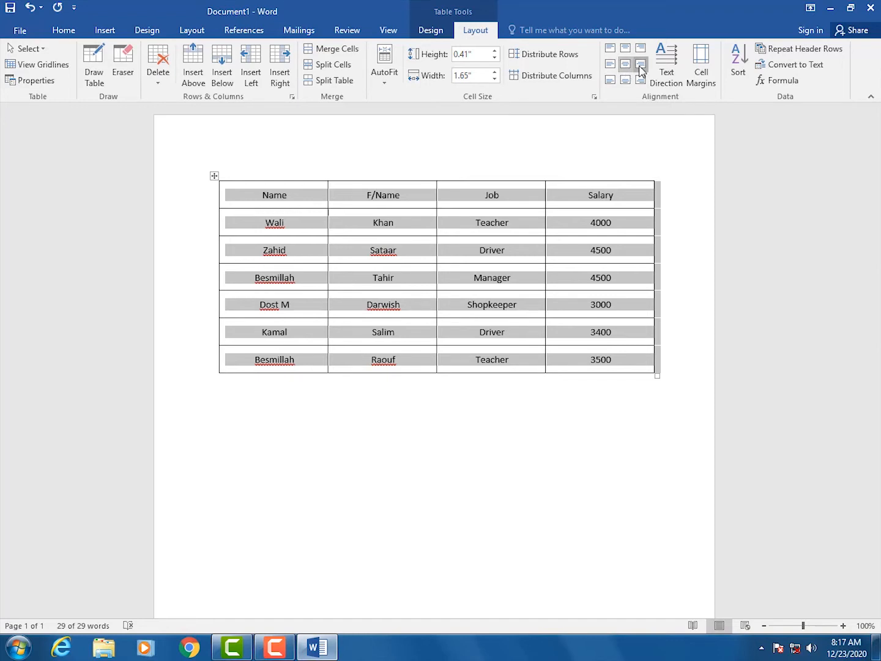
pyautogui.click(641, 65)
pyautogui.click(641, 80)
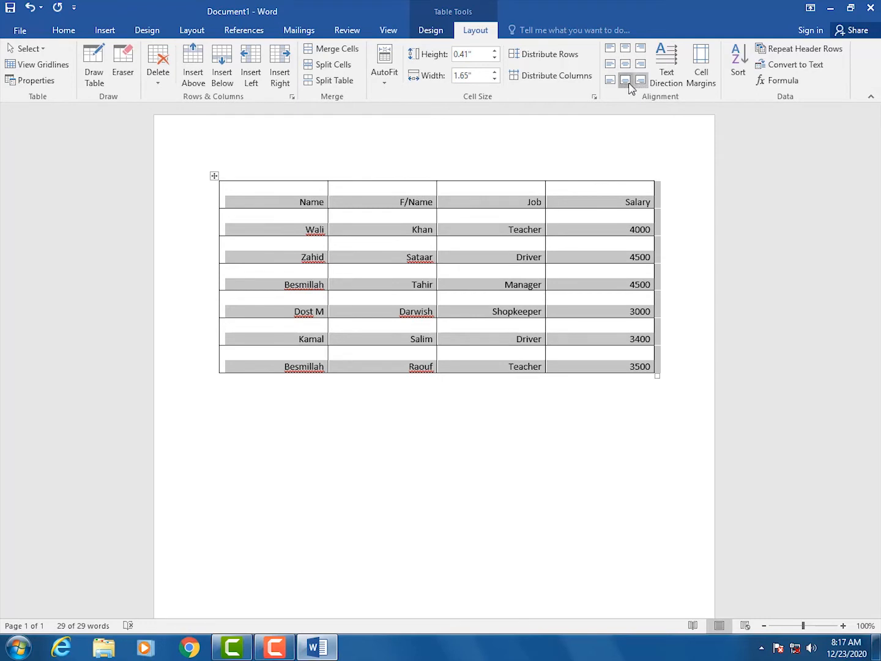
pyautogui.click(626, 81)
pyautogui.click(611, 80)
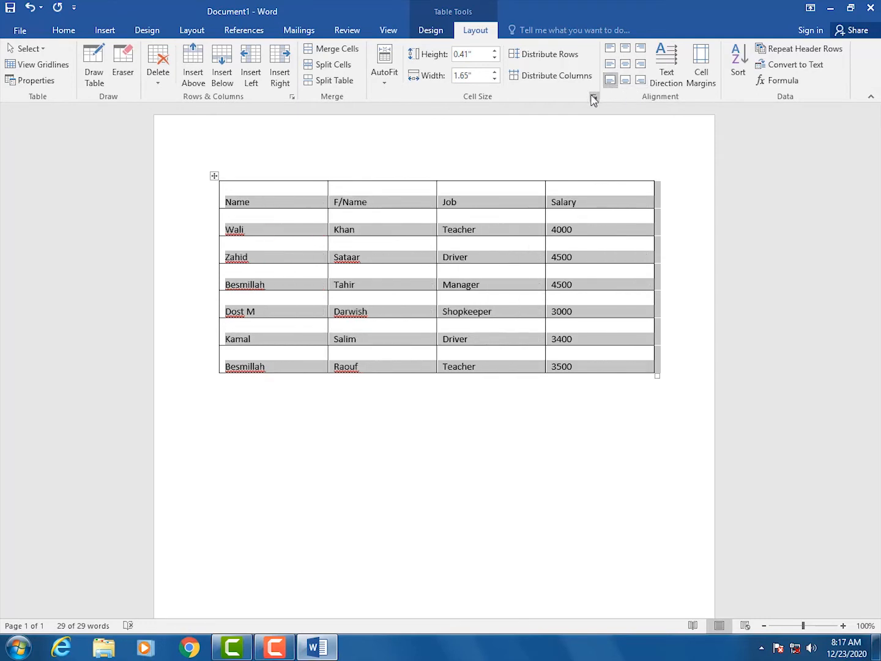
pyautogui.click(626, 64)
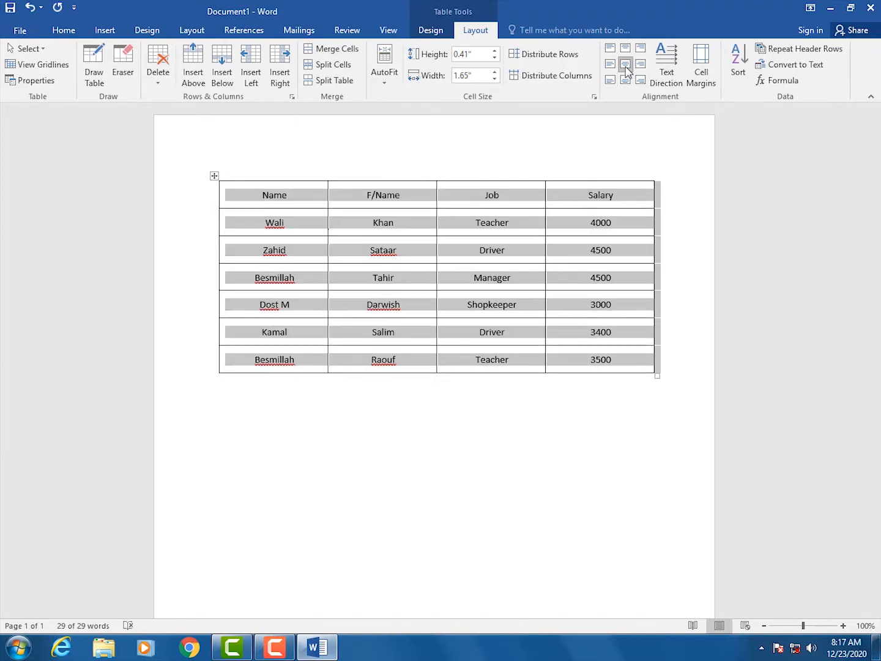
# Step: Cycle the text direction of the whole table through both vertical orientations and back to horizontal
pyautogui.click(669, 74)
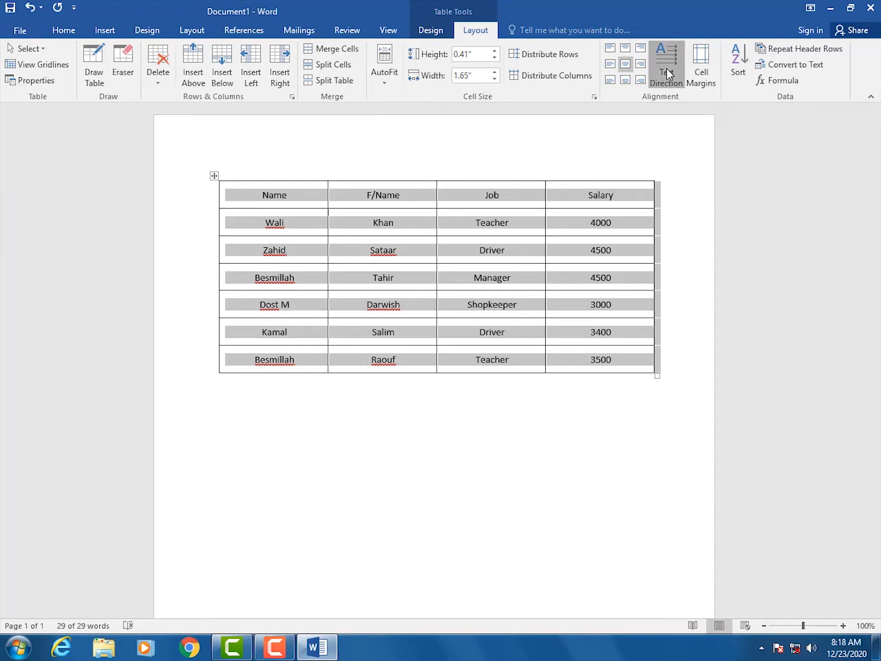
pyautogui.click(669, 74)
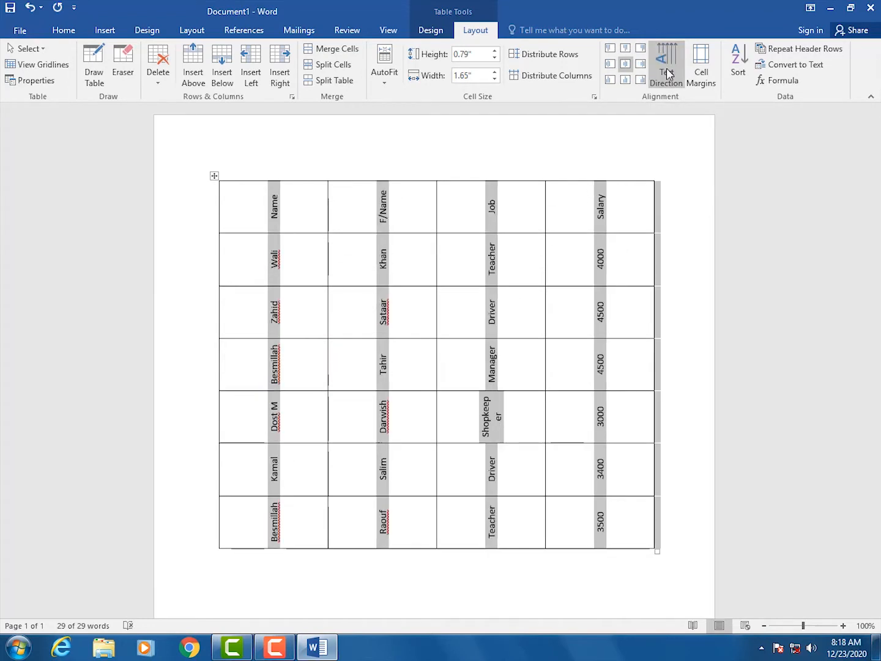
pyautogui.click(669, 74)
pyautogui.click(669, 74)
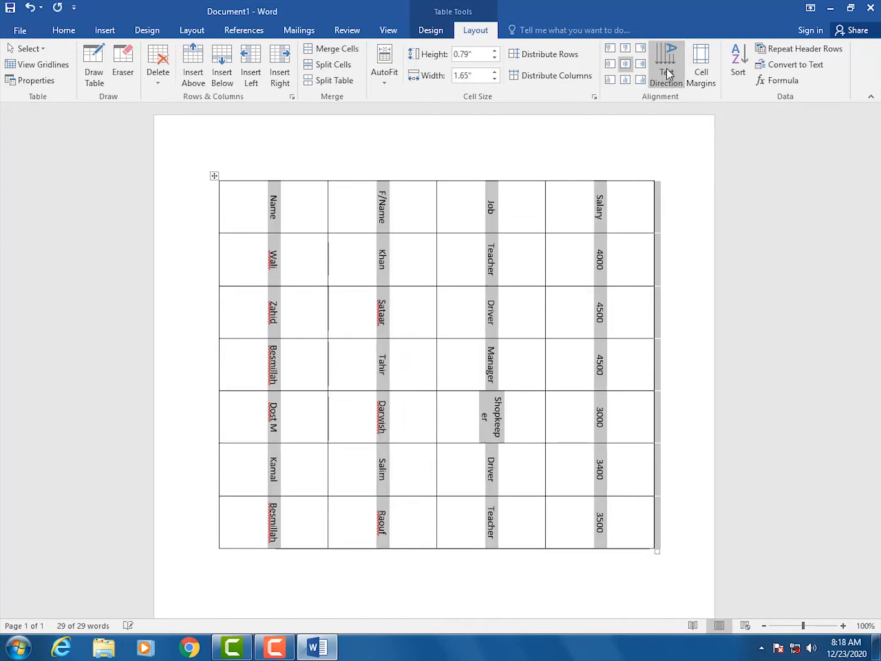
pyautogui.click(669, 74)
pyautogui.click(669, 74)
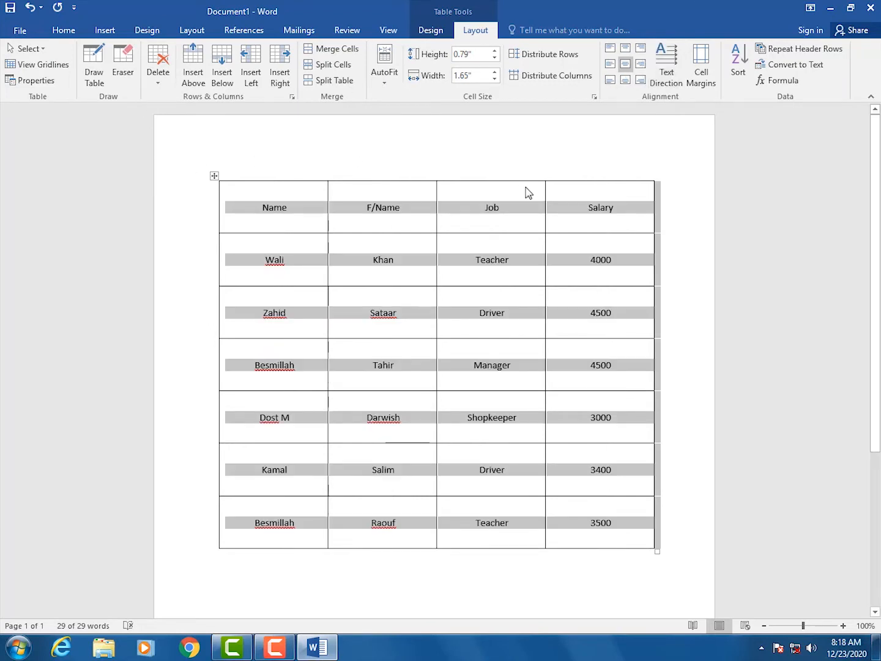
# Step: Set the default cell margins of the whole table to 1" on all four sides
pyautogui.click(709, 89)
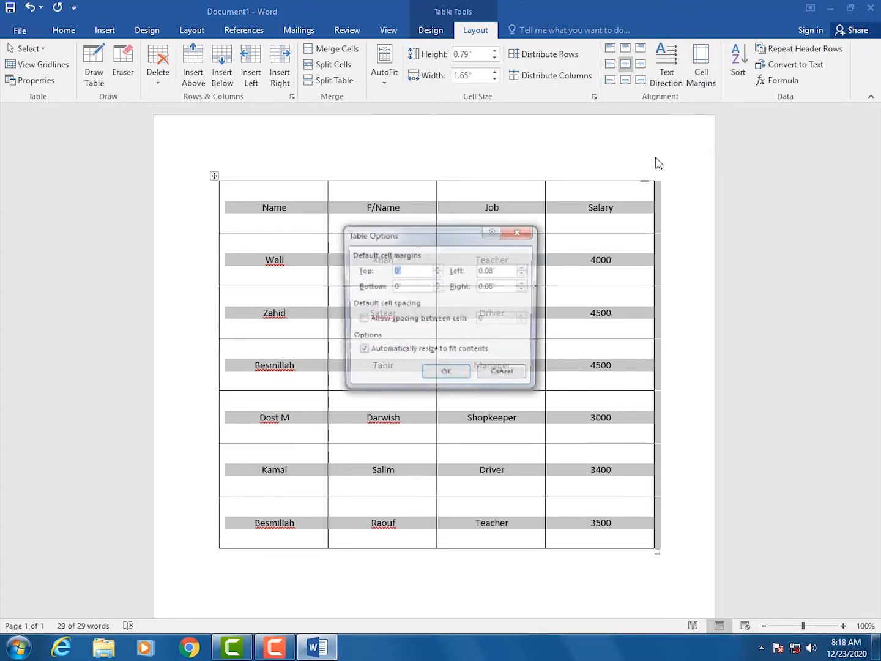
pyautogui.moveTo(431, 249); pyautogui.dragTo(764, 103)
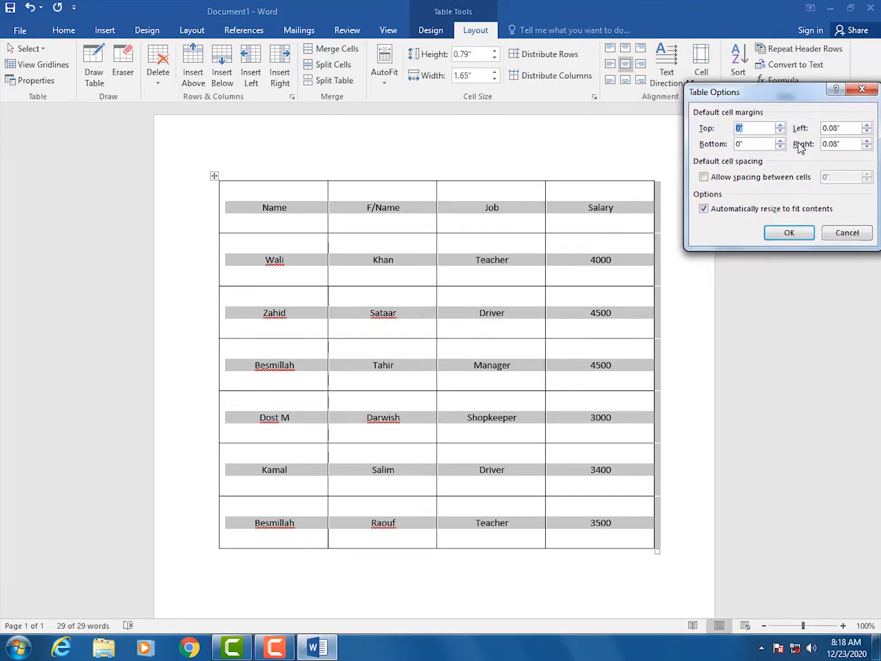
pyautogui.doubleClick(781, 126)
pyautogui.click(780, 125)
pyautogui.moveTo(759, 127); pyautogui.dragTo(702, 135)
pyautogui.write('21')
pyautogui.doubleClick(850, 129)
pyautogui.write('1')
pyautogui.doubleClick(848, 145)
pyautogui.write('1')
pyautogui.doubleClick(754, 143)
pyautogui.write('1')
pyautogui.click(790, 233)
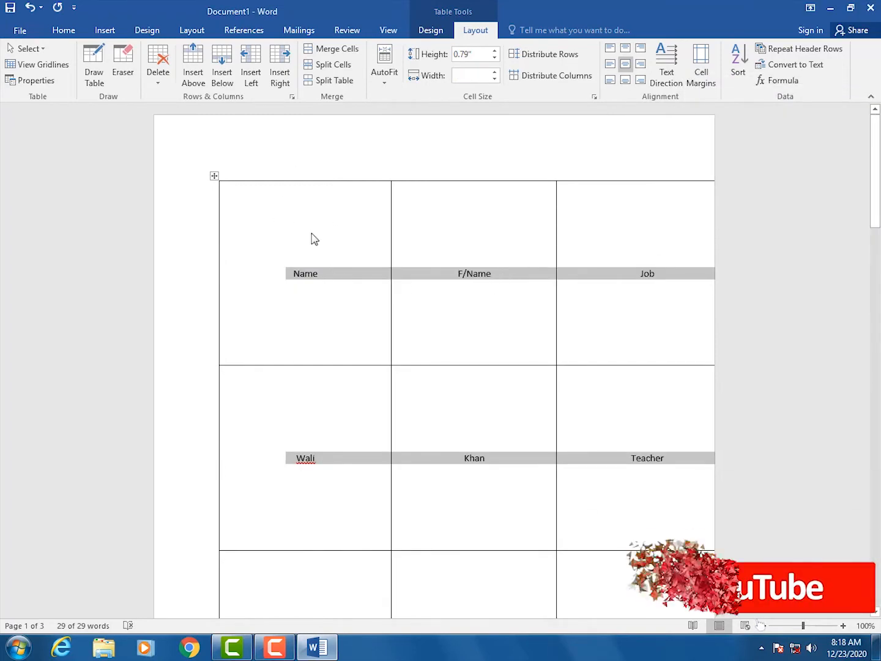
# Step: Set the table's top, left and right default cell margins to 0"
pyautogui.click(714, 86)
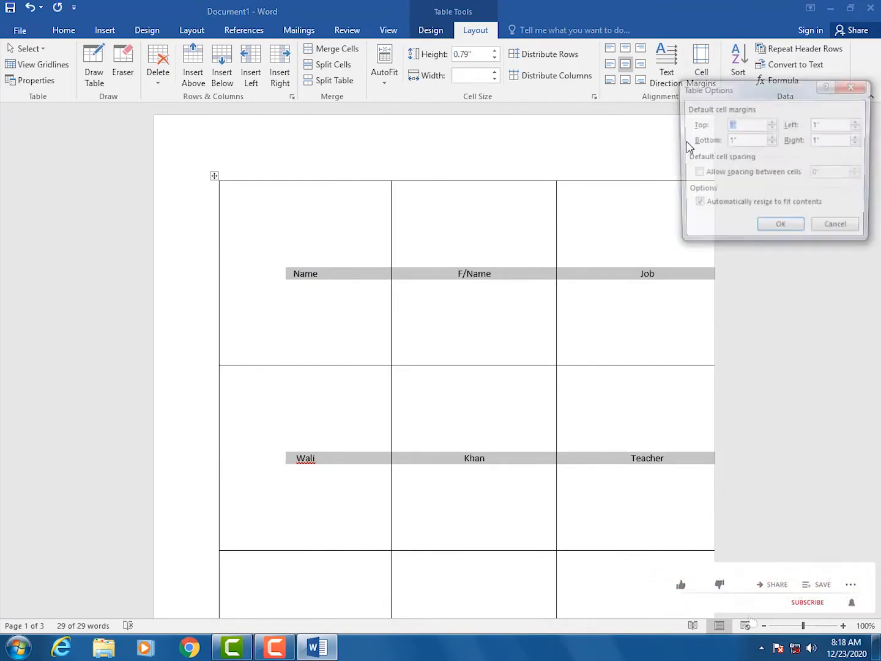
pyautogui.write('0')
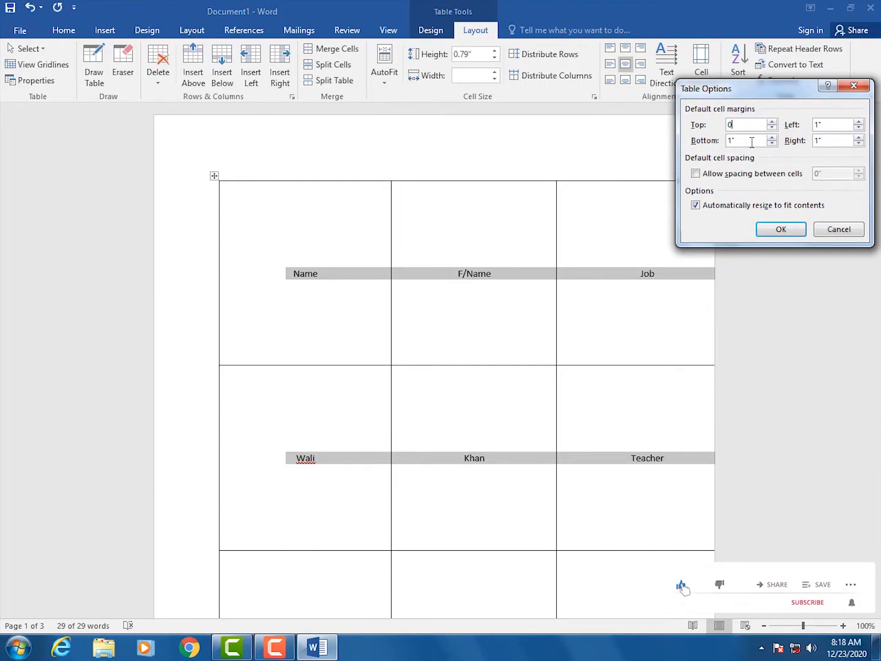
pyautogui.press('Tab')
pyautogui.press('Tab')
pyautogui.write('0')
pyautogui.press('Tab')
pyautogui.write('0')
pyautogui.click(781, 230)
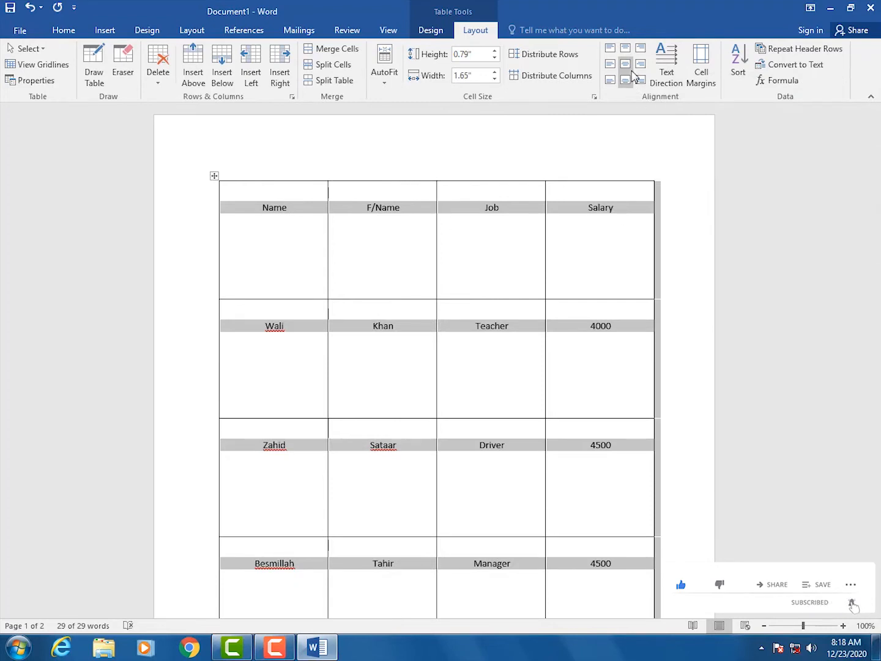
# Step: Set the table's bottom default cell margin to 0"
pyautogui.click(702, 66)
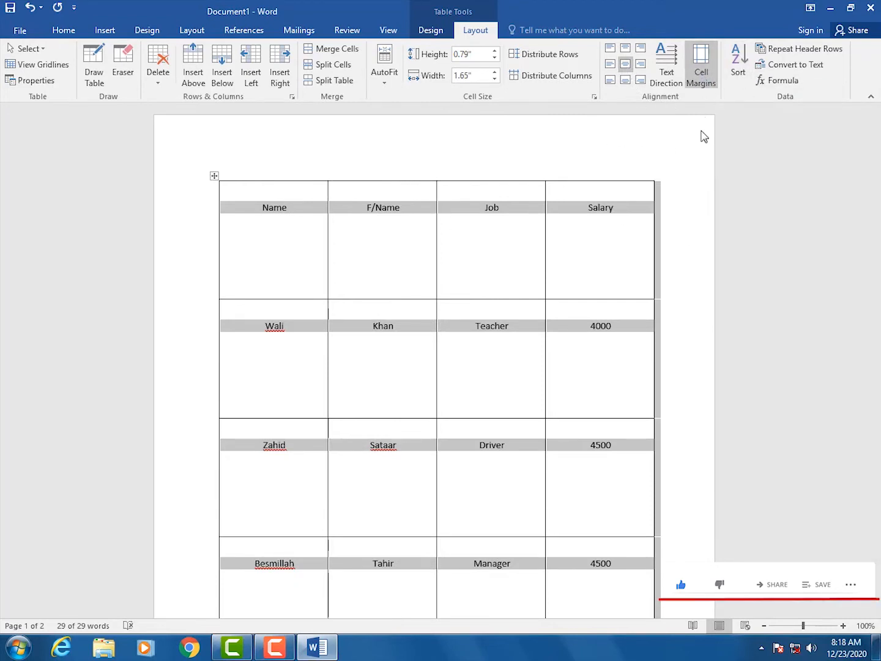
pyautogui.moveTo(745, 141); pyautogui.dragTo(582, 135)
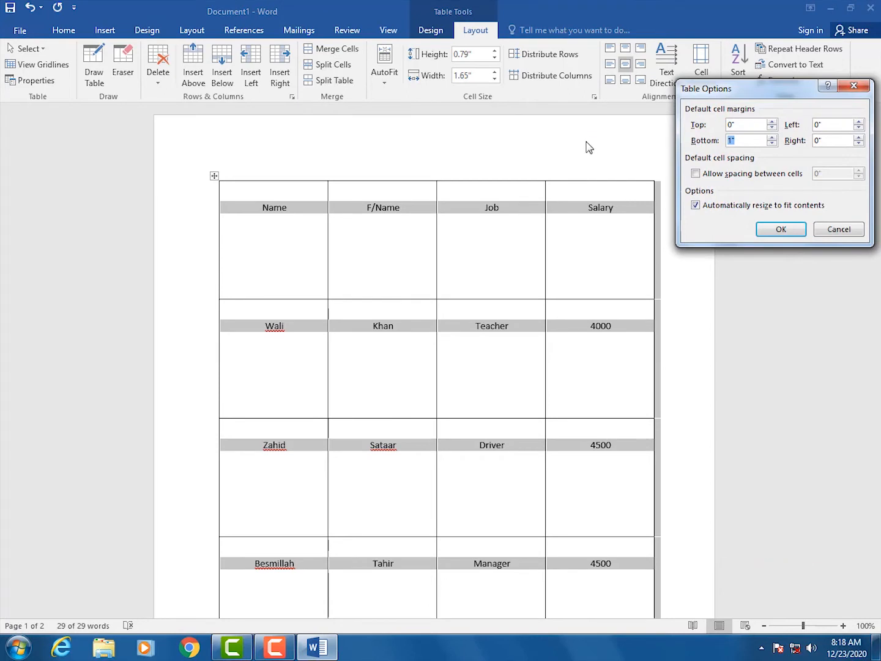
pyautogui.write('0')
pyautogui.press('Return')
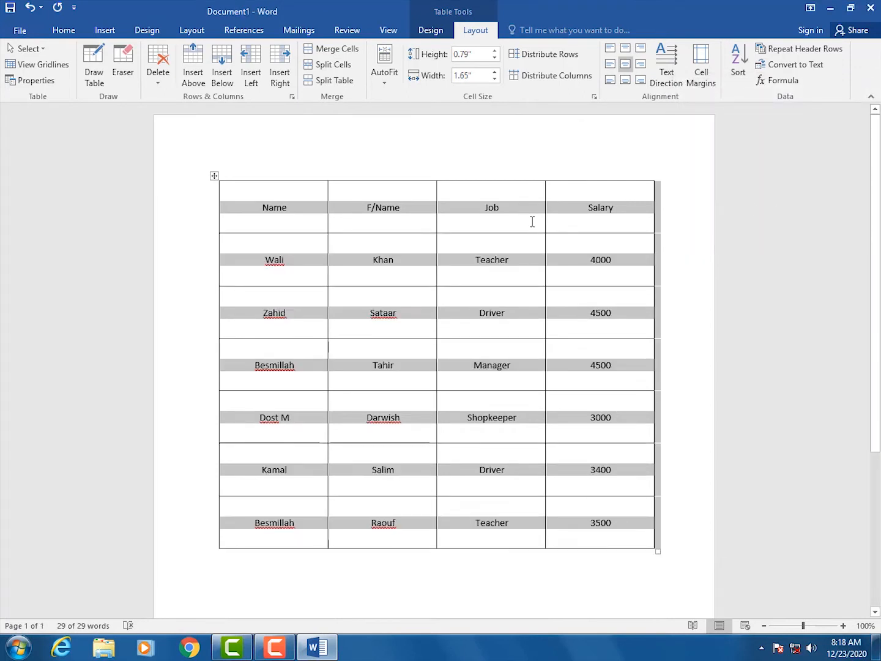
# Step: Allow spacing between the table's cells and set it to 1"
pyautogui.click(702, 79)
pyautogui.click(696, 174)
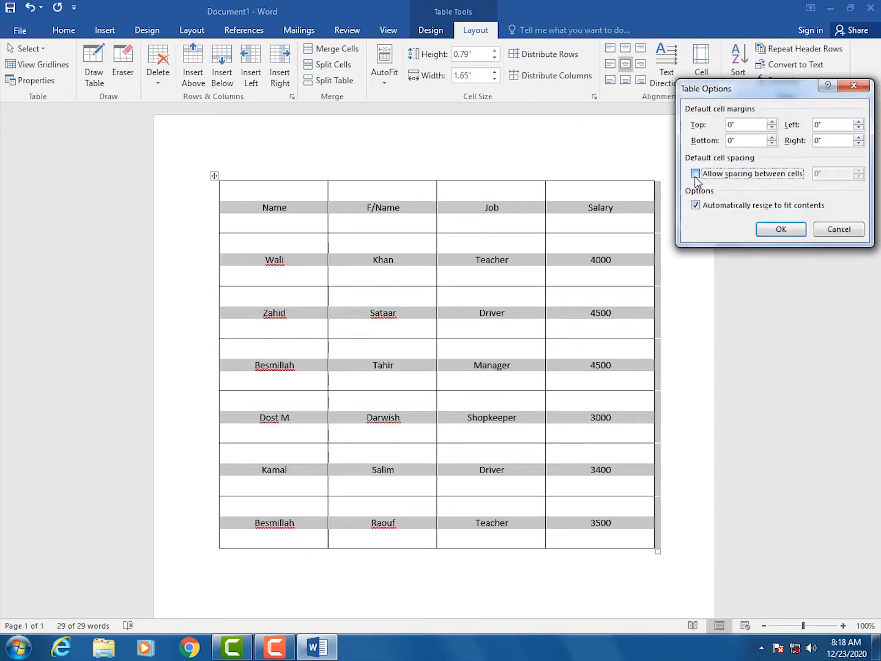
pyautogui.moveTo(849, 175); pyautogui.dragTo(724, 179)
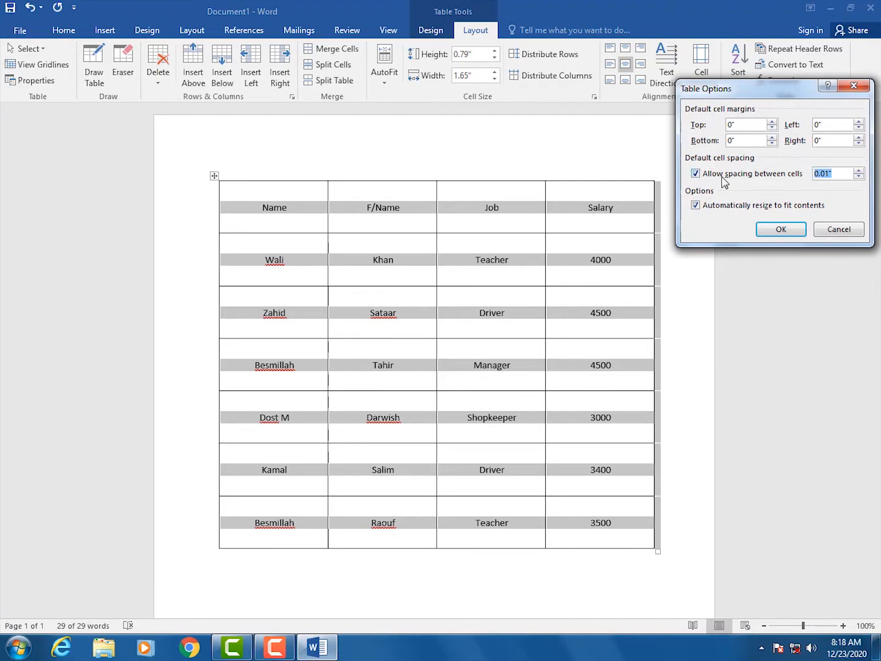
pyautogui.write('1')
pyautogui.click(773, 233)
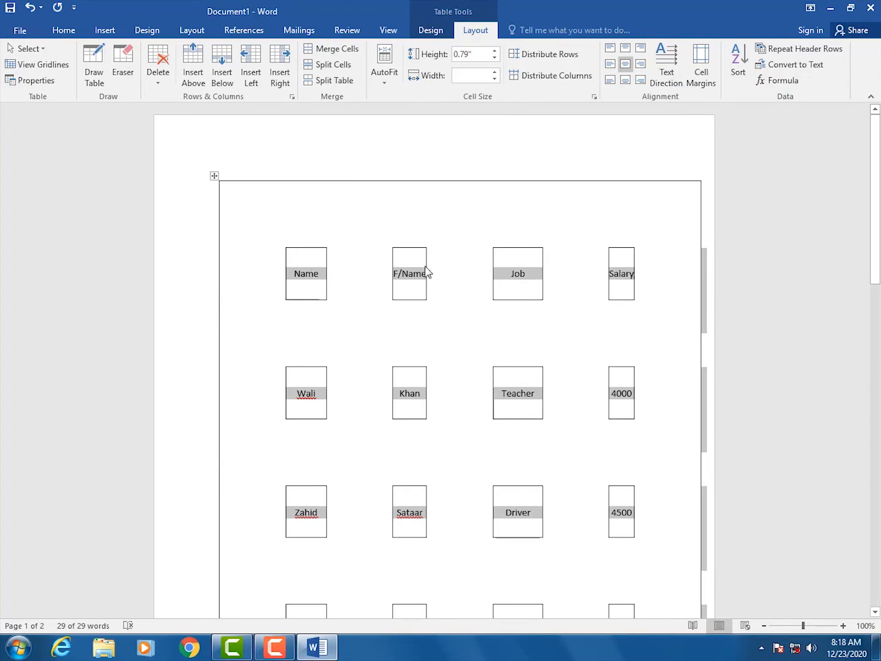
# Step: Reduce the spacing between cells to 0.2" and look over the whole table
pyautogui.click(703, 75)
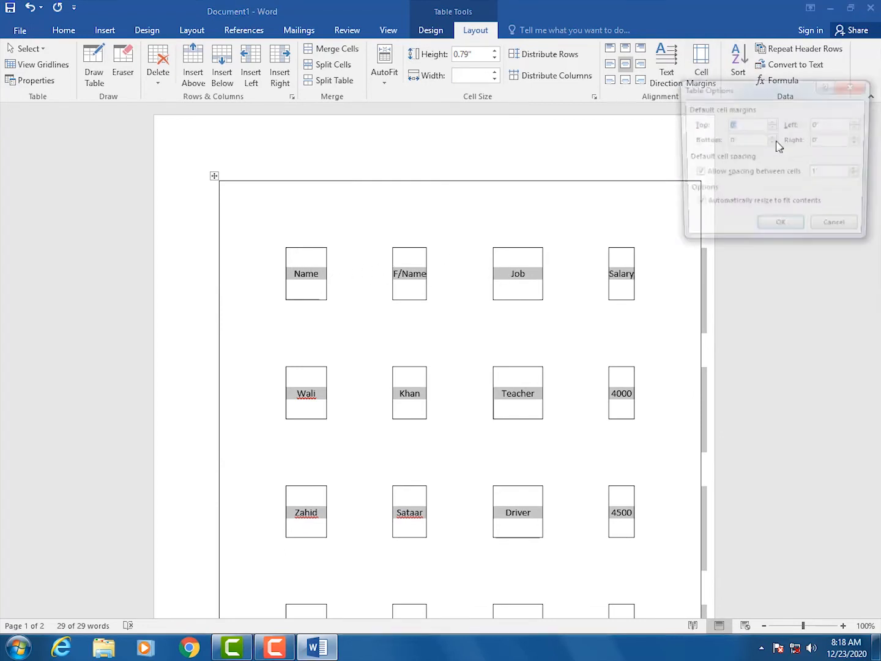
pyautogui.doubleClick(836, 172)
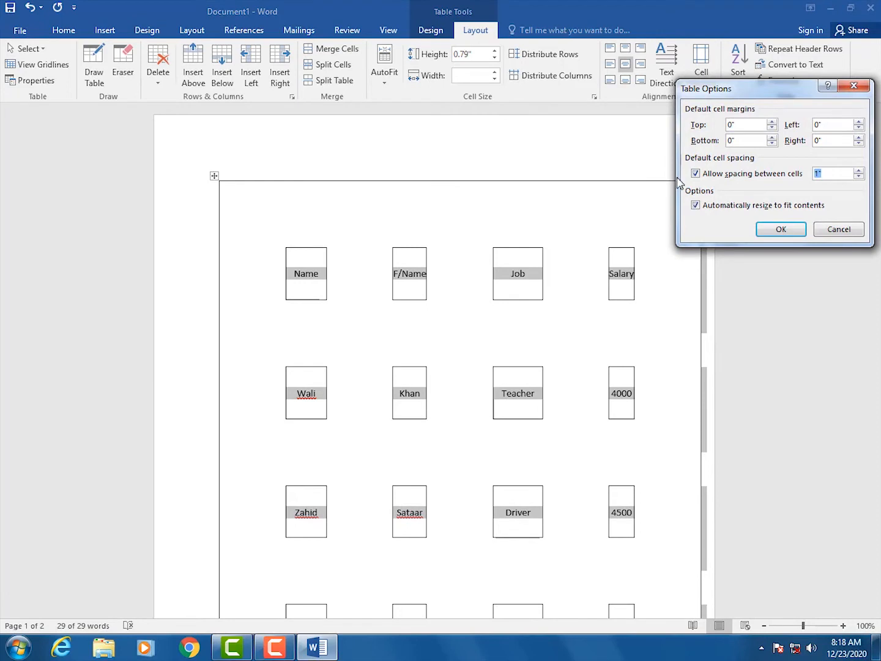
pyautogui.write('0.2')
pyautogui.click(780, 230)
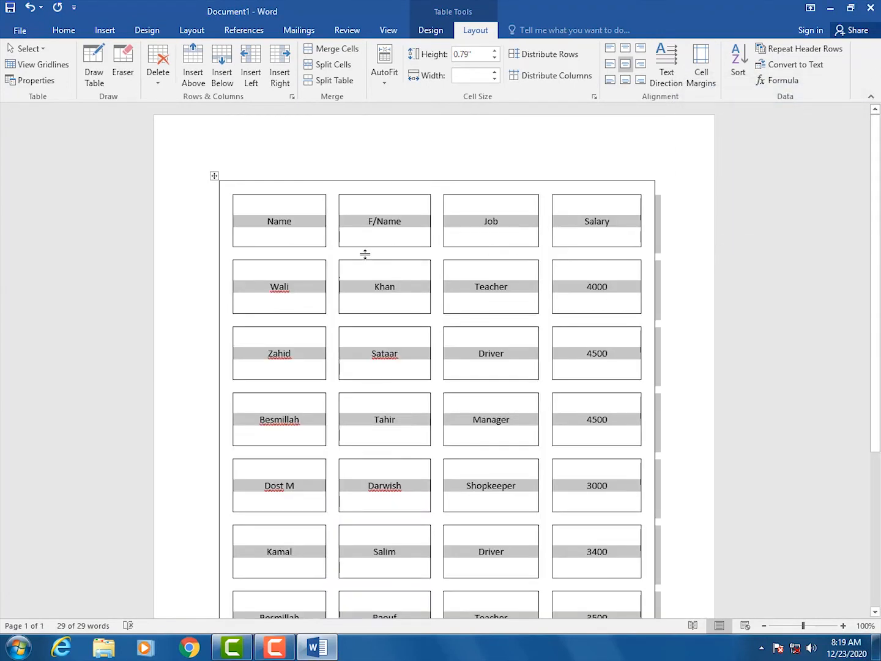
pyautogui.scroll(-3, 303, 210)
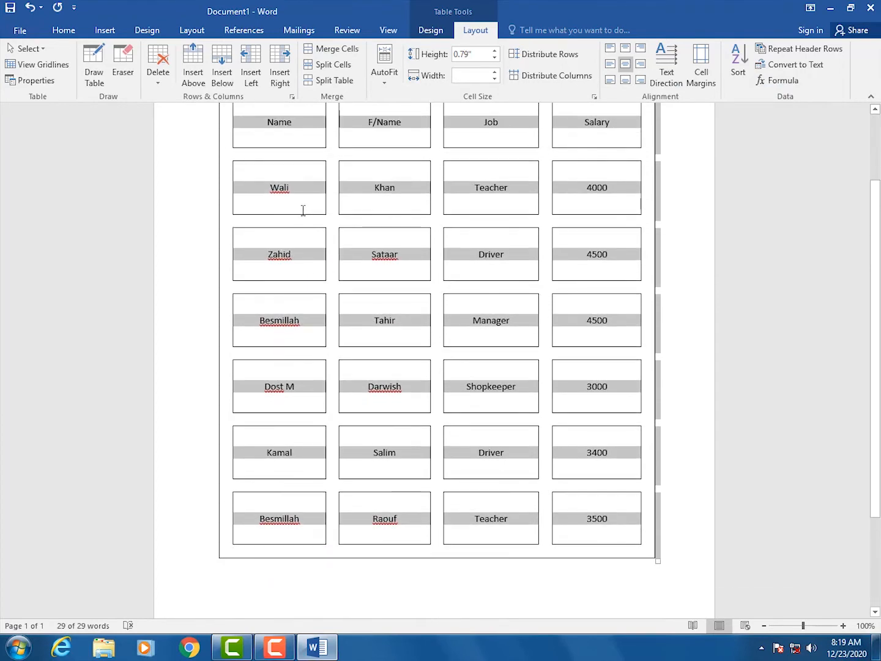
pyautogui.scroll(3, 303, 210)
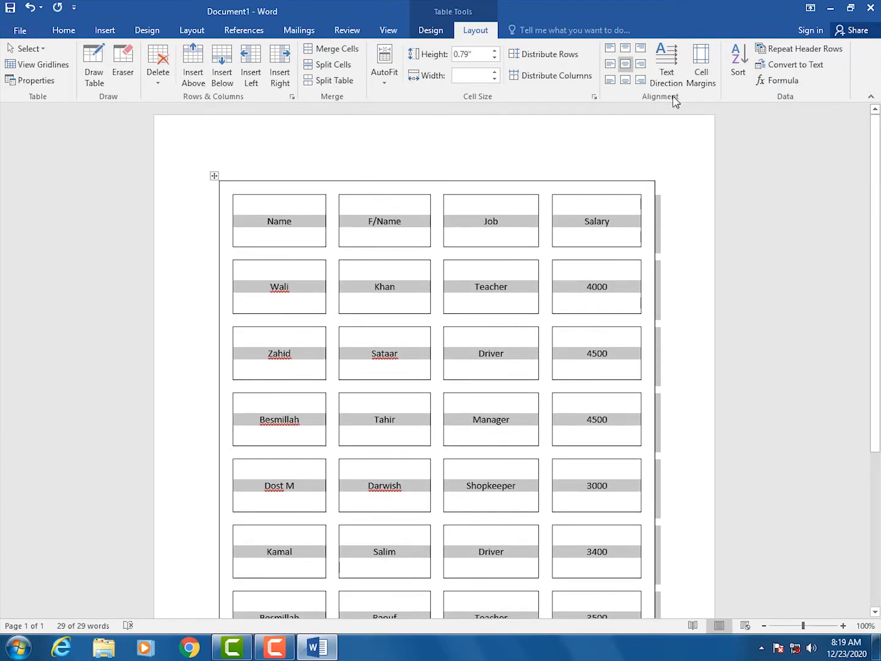
# Step: Turn off the spacing between cells and shrink the table from its corner to cells about 1.44" wide and 0.28" high
pyautogui.hotkey('ctrl', 'z')
pyautogui.click(710, 81)
pyautogui.click(696, 174)
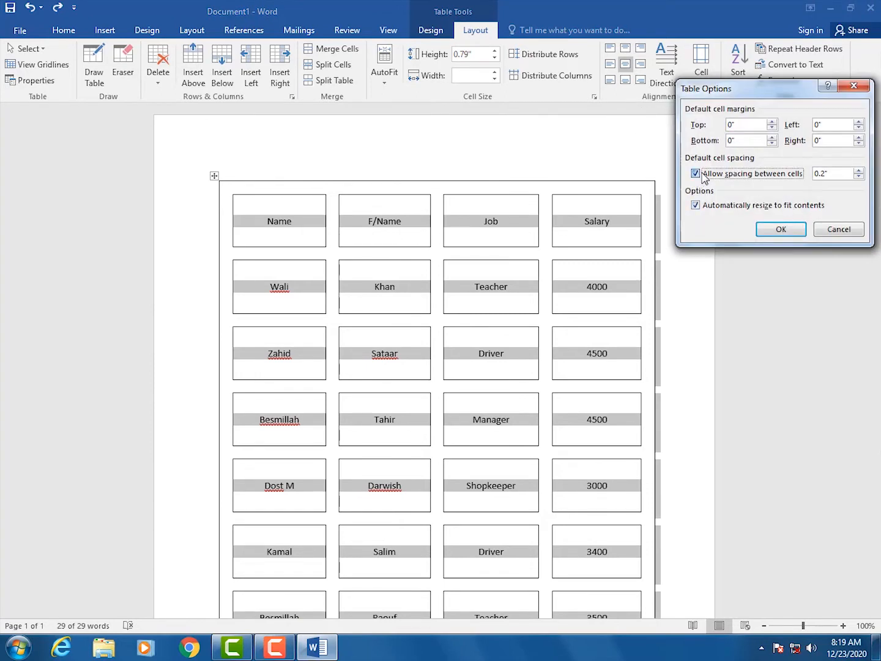
pyautogui.click(781, 228)
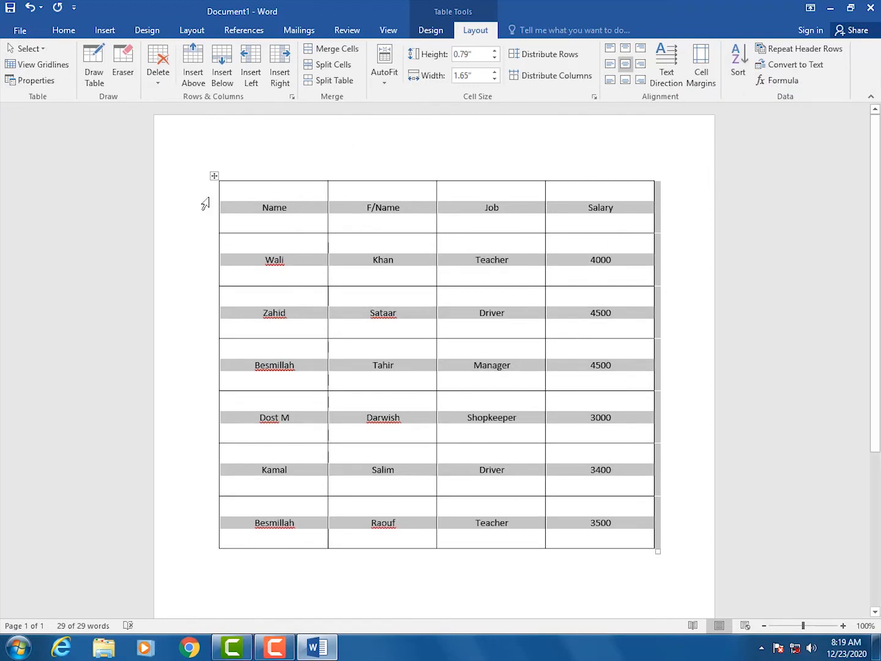
pyautogui.moveTo(656, 551); pyautogui.dragTo(600, 309)
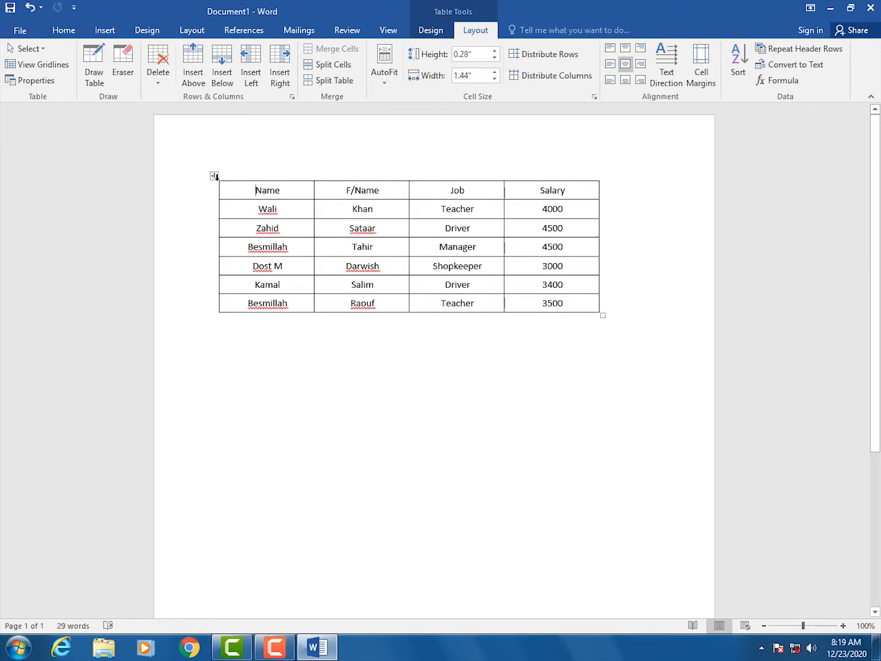
# Step: Open the Sort settings for the whole table and specify that the list has a header row
pyautogui.click(215, 177)
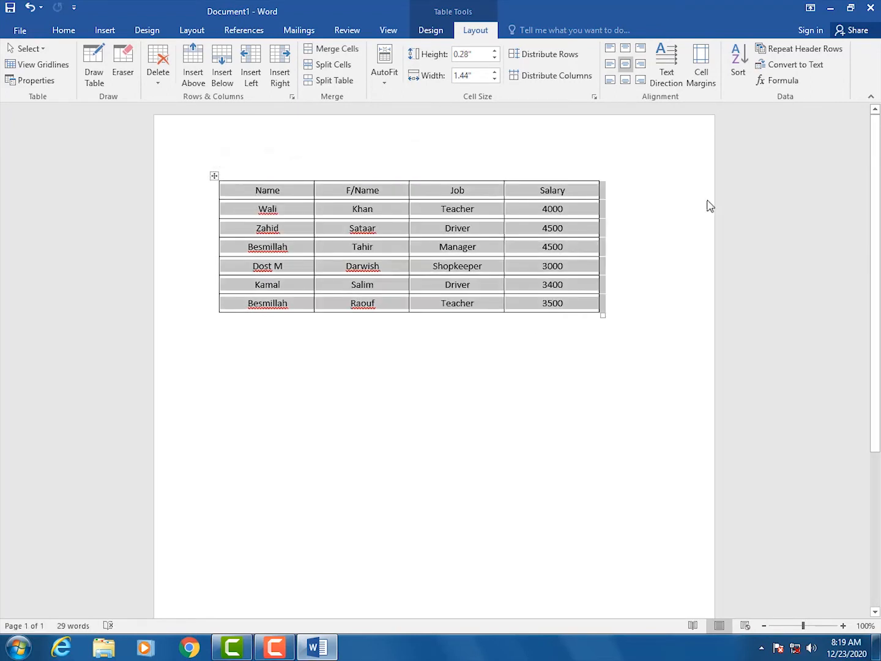
pyautogui.click(740, 73)
pyautogui.moveTo(486, 208); pyautogui.dragTo(456, 348)
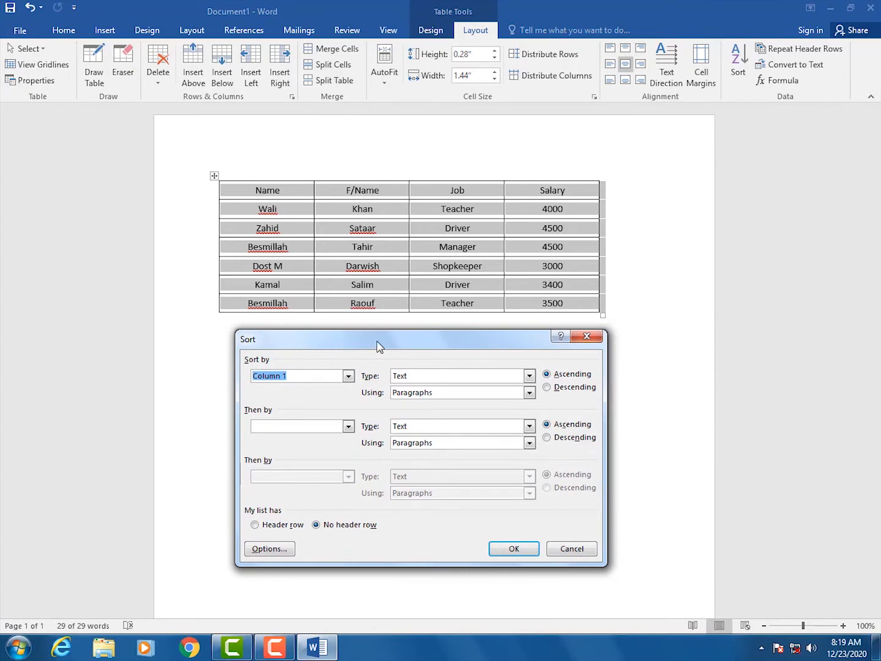
pyautogui.moveTo(377, 347); pyautogui.dragTo(369, 347)
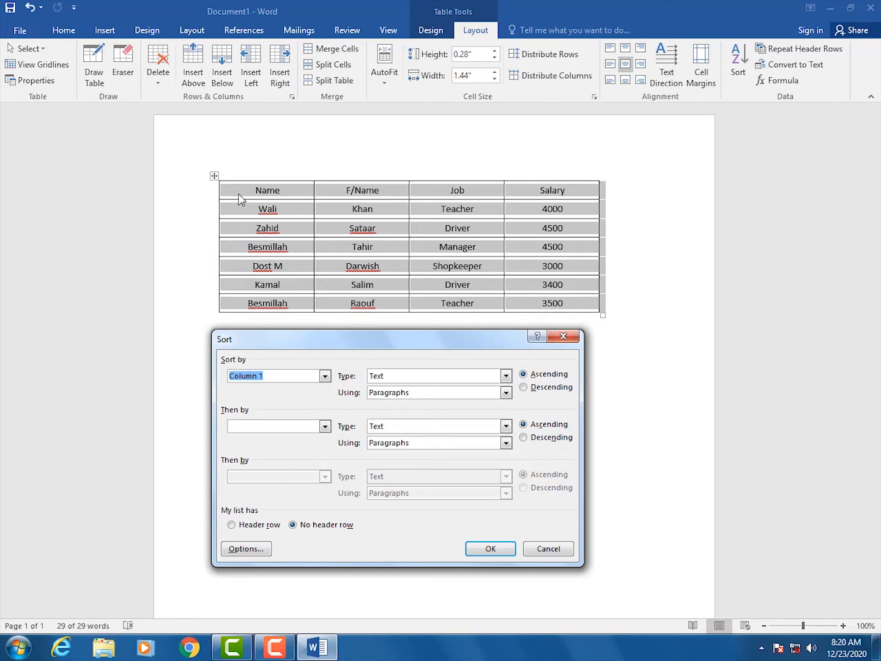
pyautogui.click(231, 524)
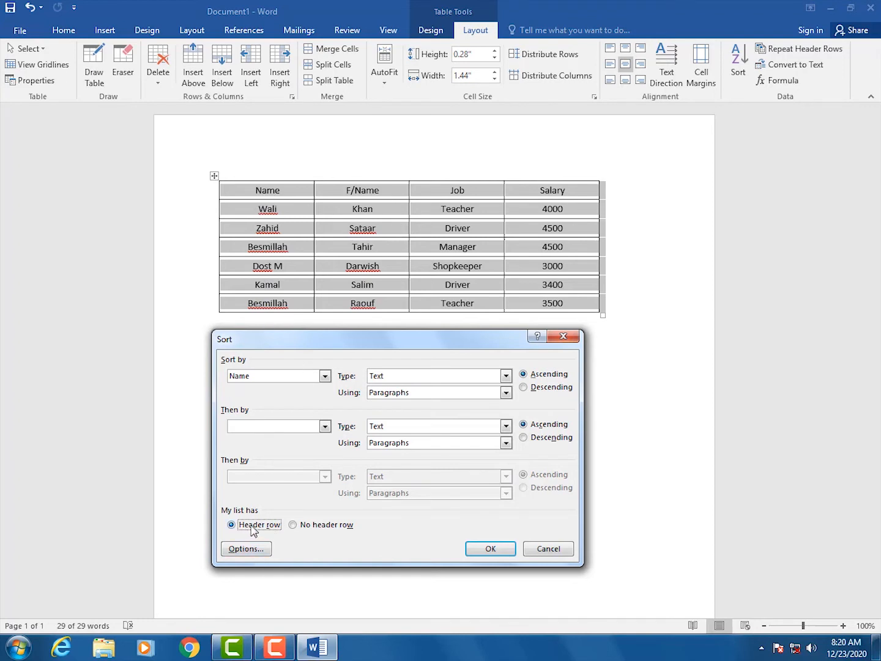
pyautogui.click(293, 526)
pyautogui.click(248, 527)
# Step: Compare the Sort by column choices with and without a header row, ending with the Header row option
pyautogui.click(325, 375)
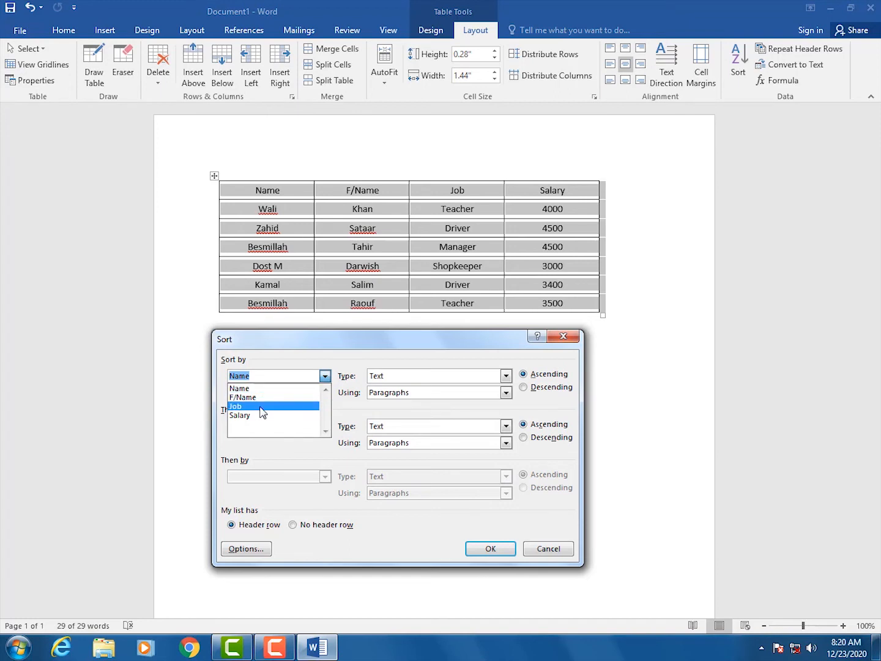
pyautogui.click(325, 376)
pyautogui.click(304, 527)
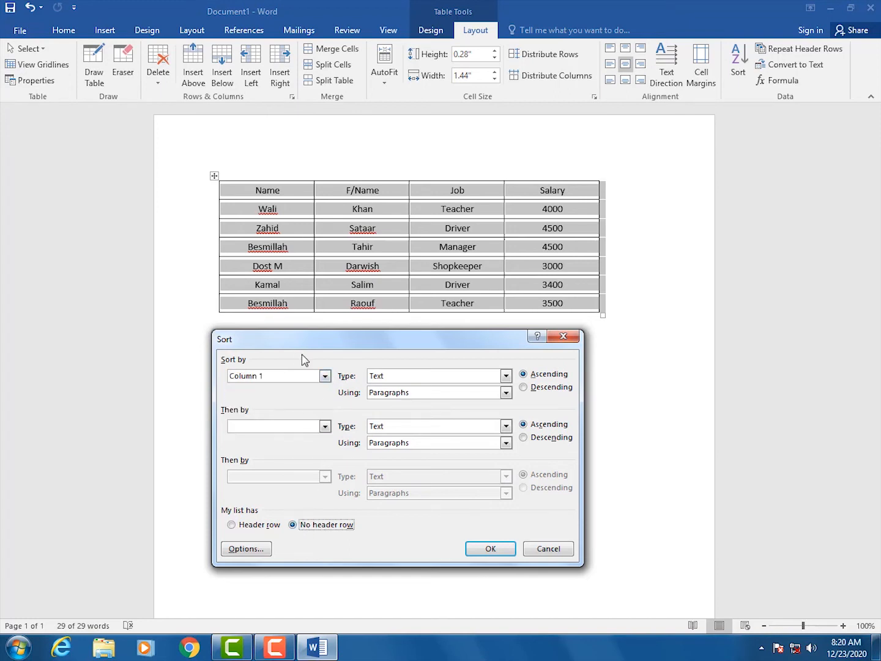
pyautogui.click(325, 376)
pyautogui.click(288, 388)
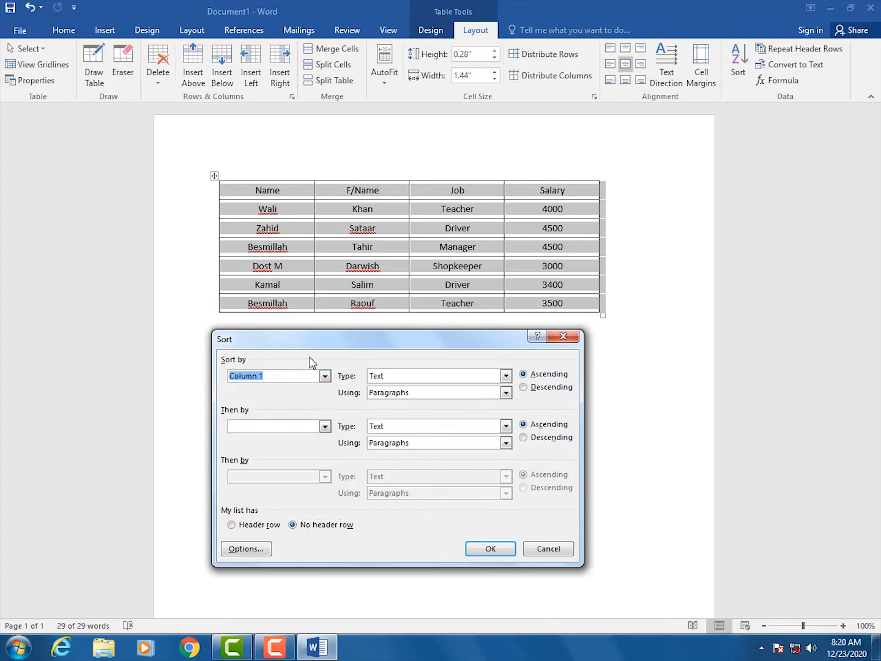
pyautogui.click(233, 525)
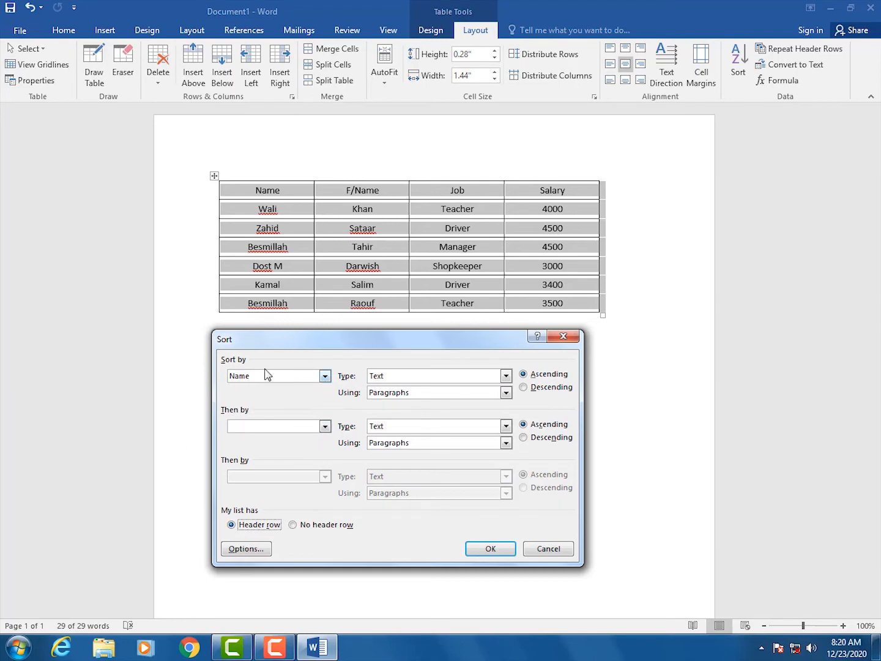
# Step: Sort the table by Name in ascending order, with type Text and using Paragraphs
pyautogui.moveTo(358, 338); pyautogui.dragTo(312, 351)
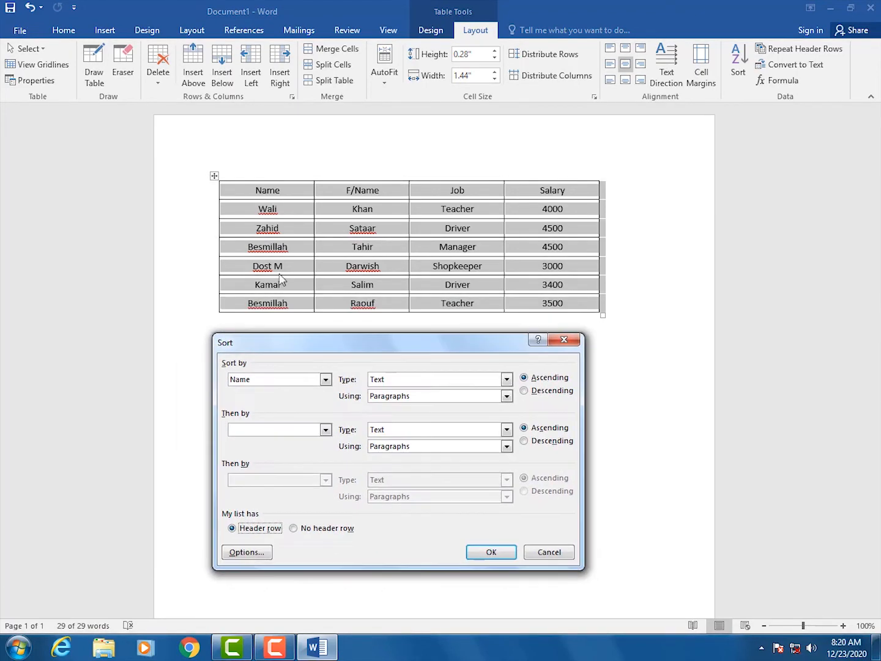
pyautogui.click(395, 380)
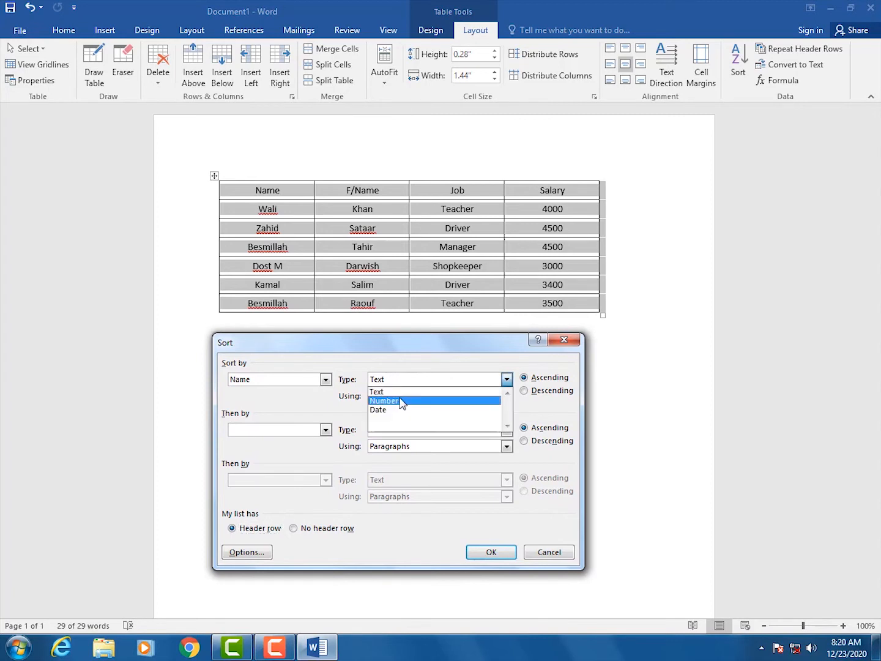
pyautogui.click(404, 392)
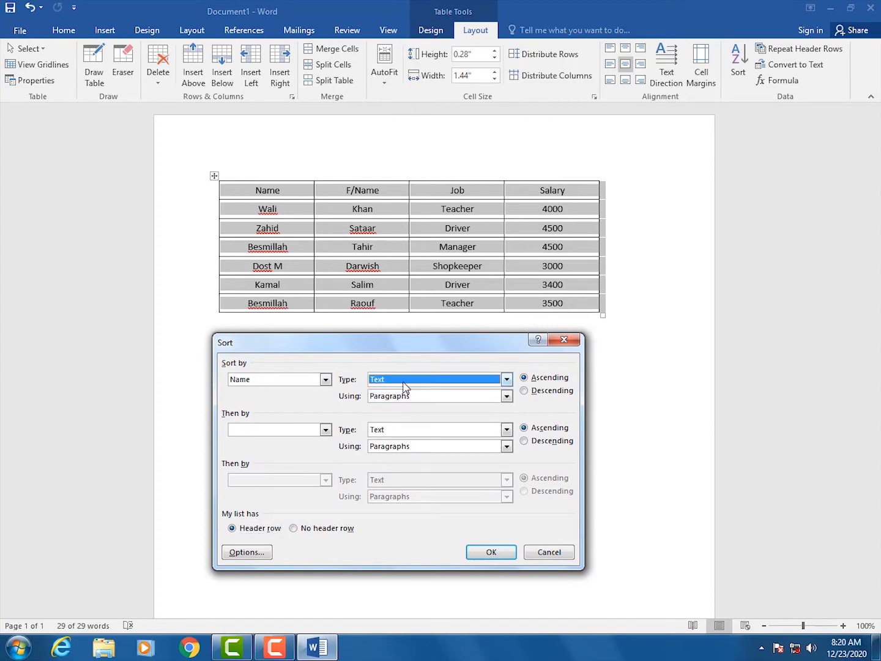
pyautogui.click(507, 397)
pyautogui.click(448, 402)
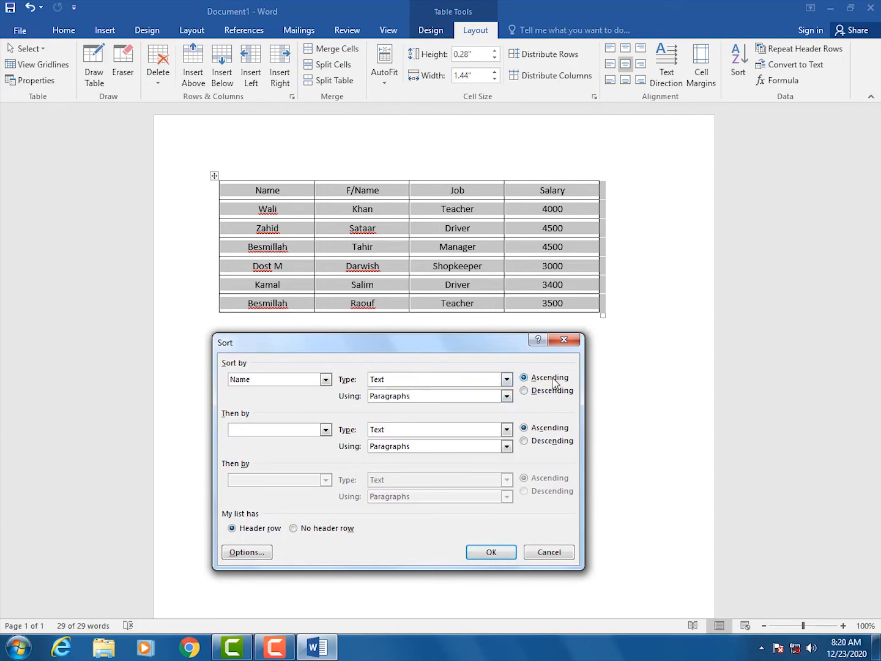
pyautogui.click(525, 391)
pyautogui.click(525, 379)
pyautogui.click(498, 554)
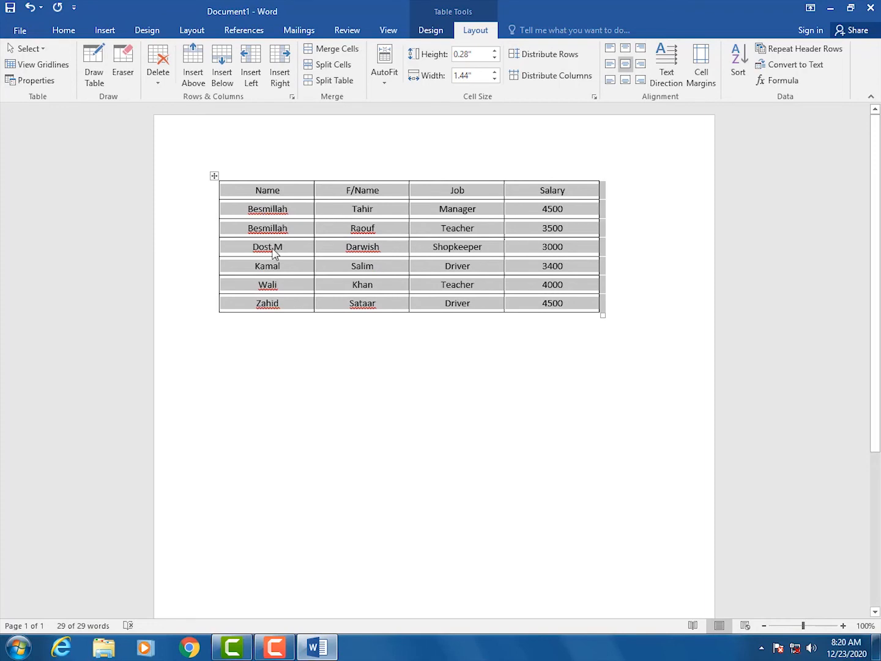
# Step: Reopen the Sort settings for the whole table, specify a header row and choose Name as the first sort column
pyautogui.click(258, 208)
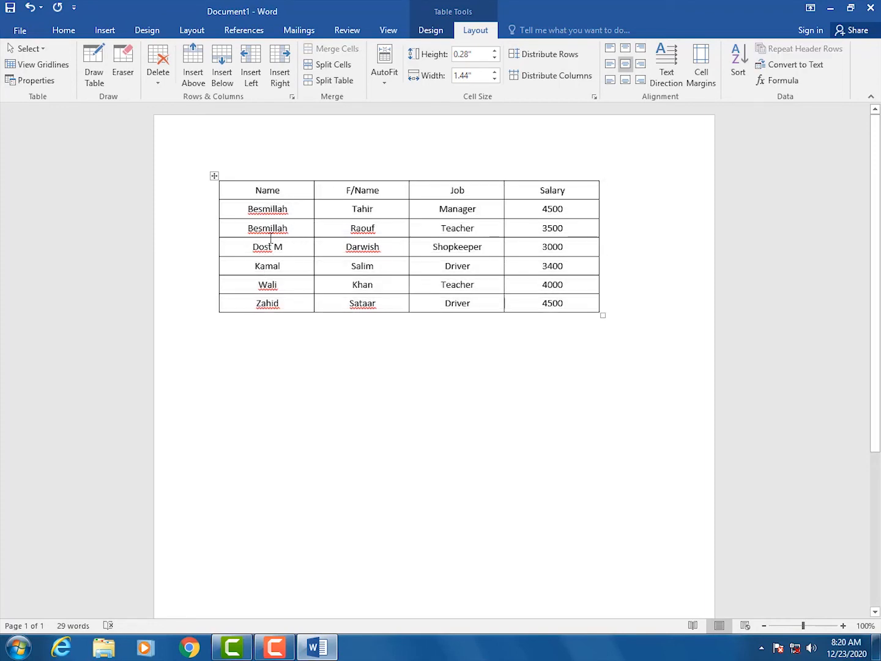
pyautogui.click(215, 177)
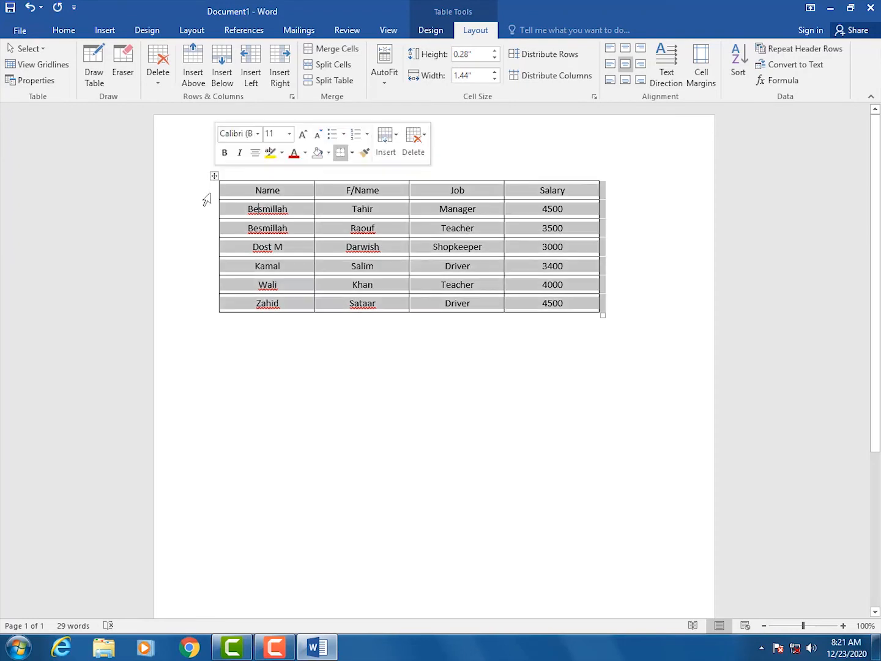
pyautogui.click(741, 68)
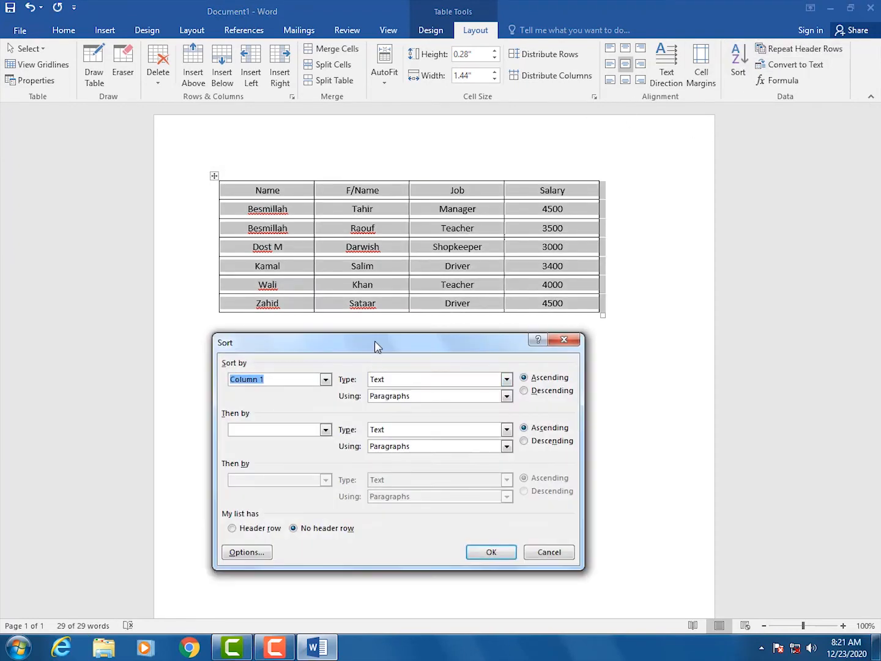
pyautogui.moveTo(374, 344); pyautogui.dragTo(545, 348)
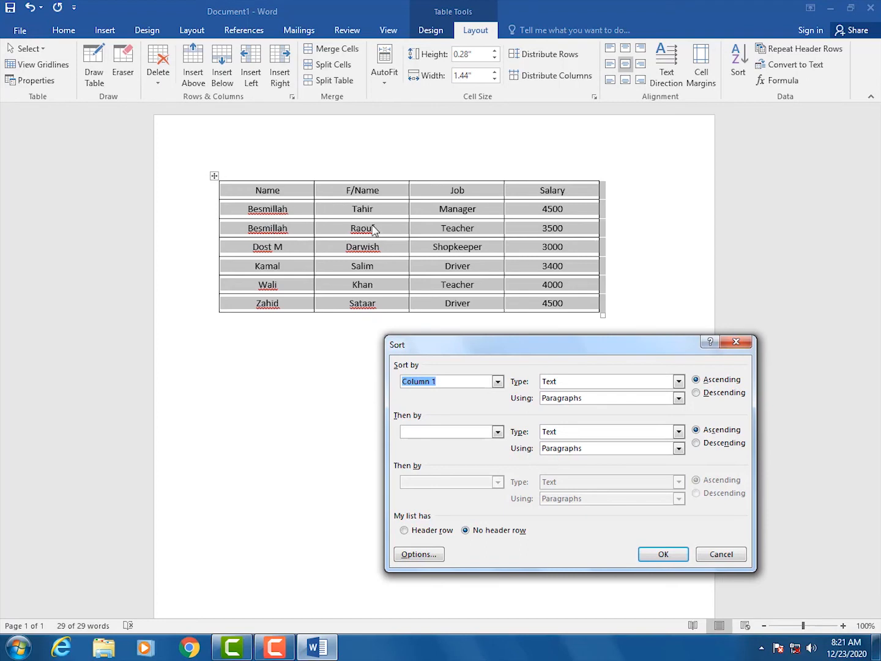
pyautogui.click(419, 533)
pyautogui.click(498, 382)
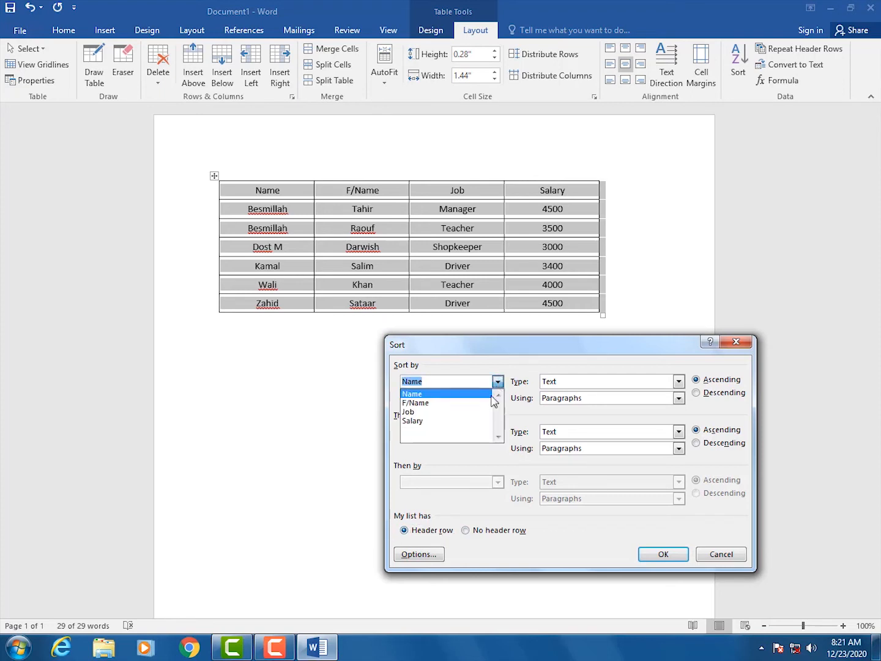
pyautogui.click(447, 395)
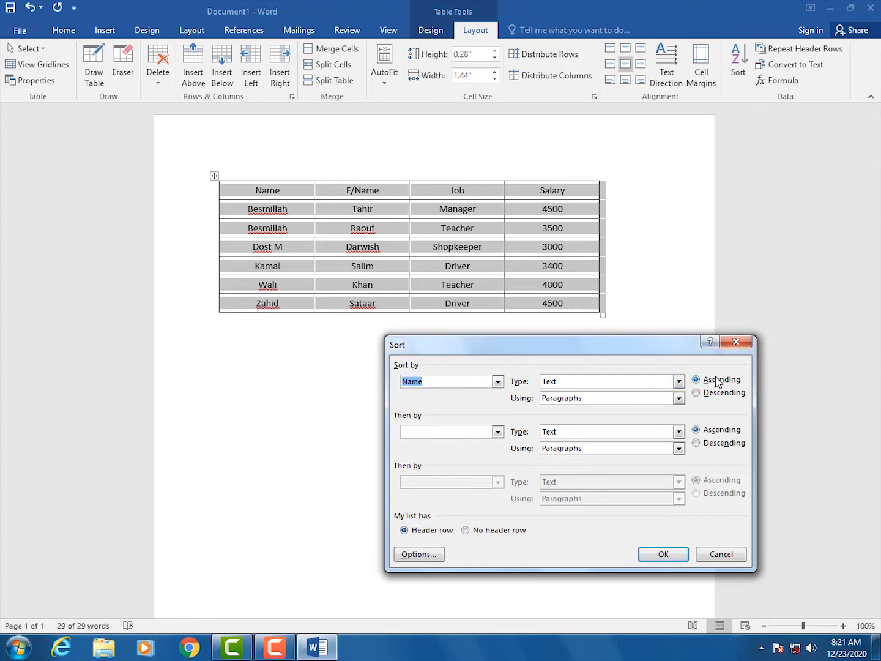
# Step: Add F/Name as the second sort column in ascending order and apply the sort
pyautogui.click(498, 432)
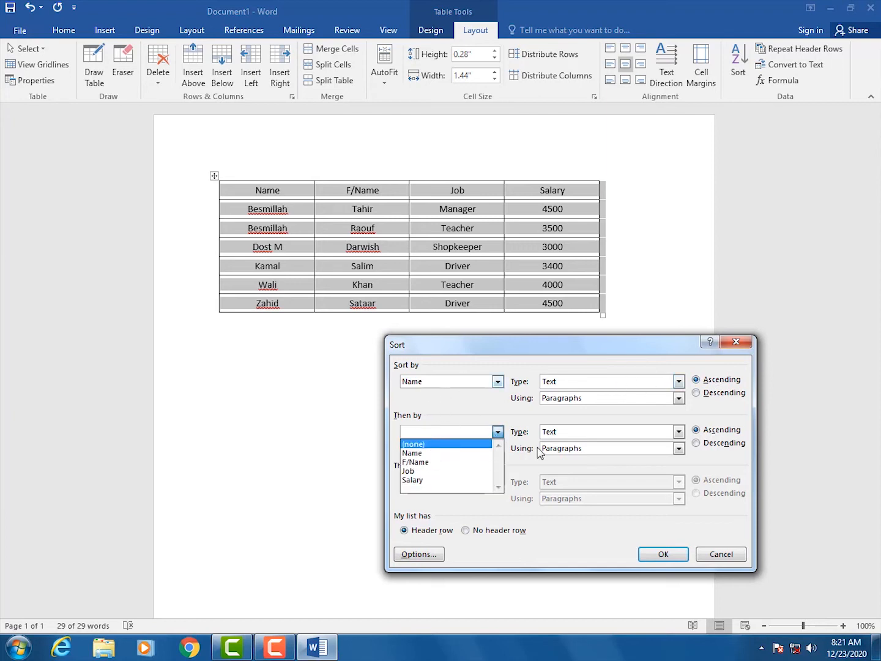
pyautogui.click(420, 463)
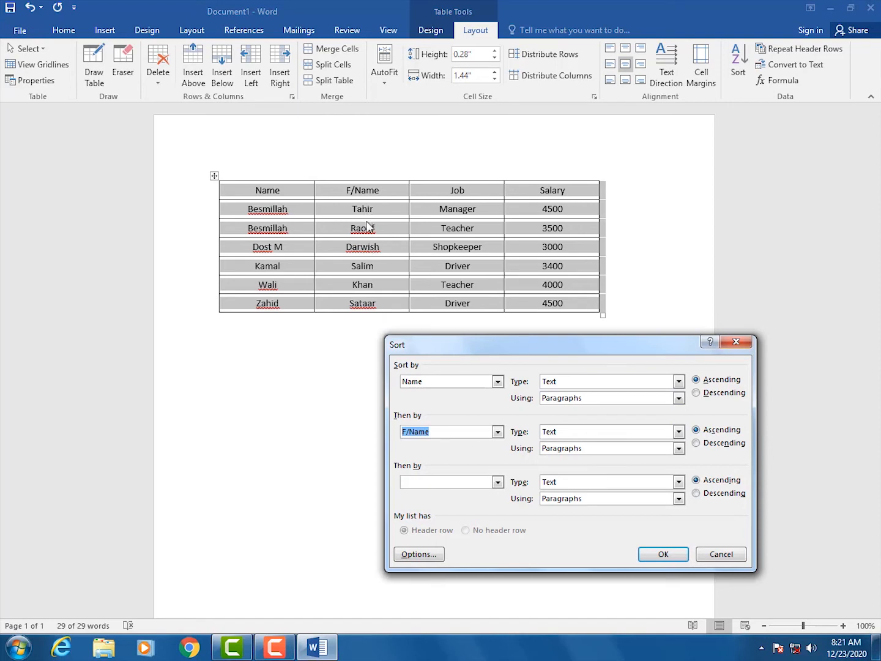
pyautogui.click(662, 556)
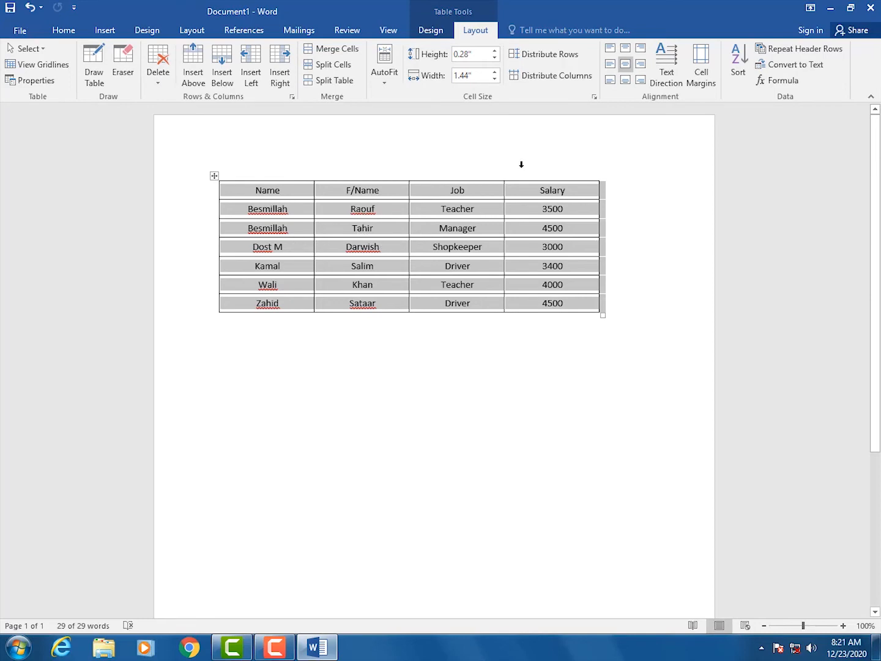
# Step: Reopen the Sort settings, specify a header row and choose Salary as the third sort column after Name and F/Name
pyautogui.click(738, 61)
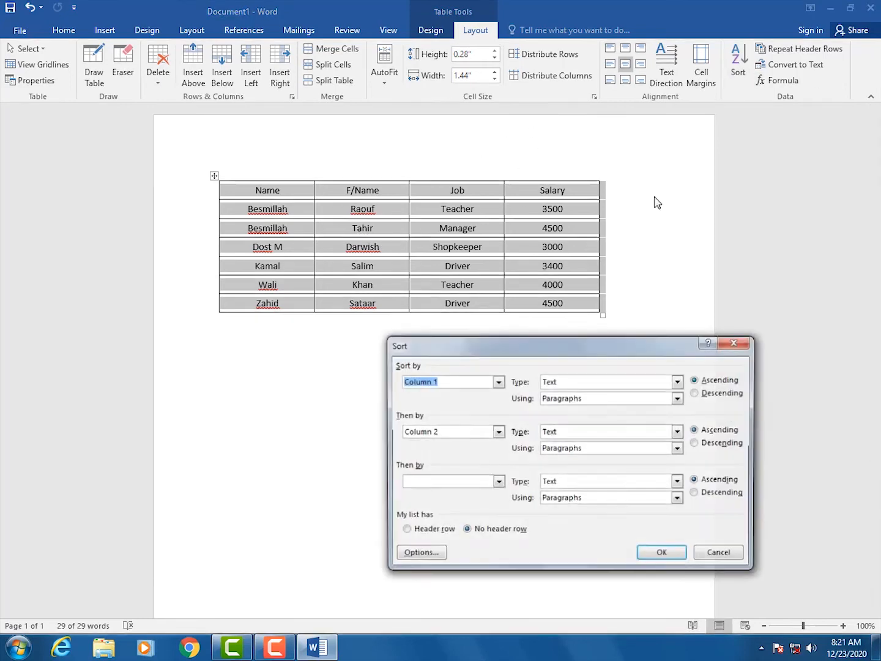
pyautogui.moveTo(588, 341); pyautogui.dragTo(641, 332)
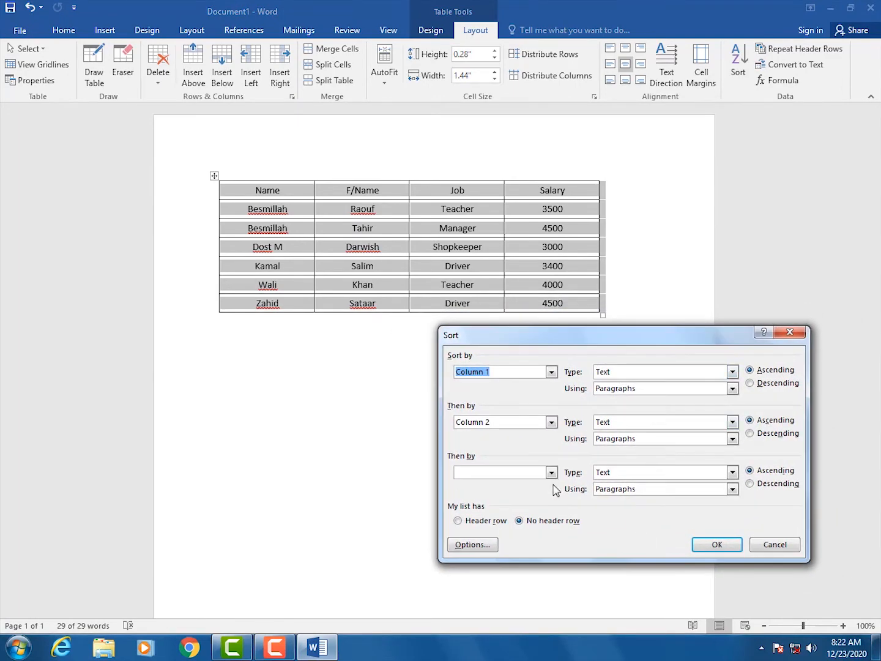
pyautogui.click(552, 472)
pyautogui.click(526, 447)
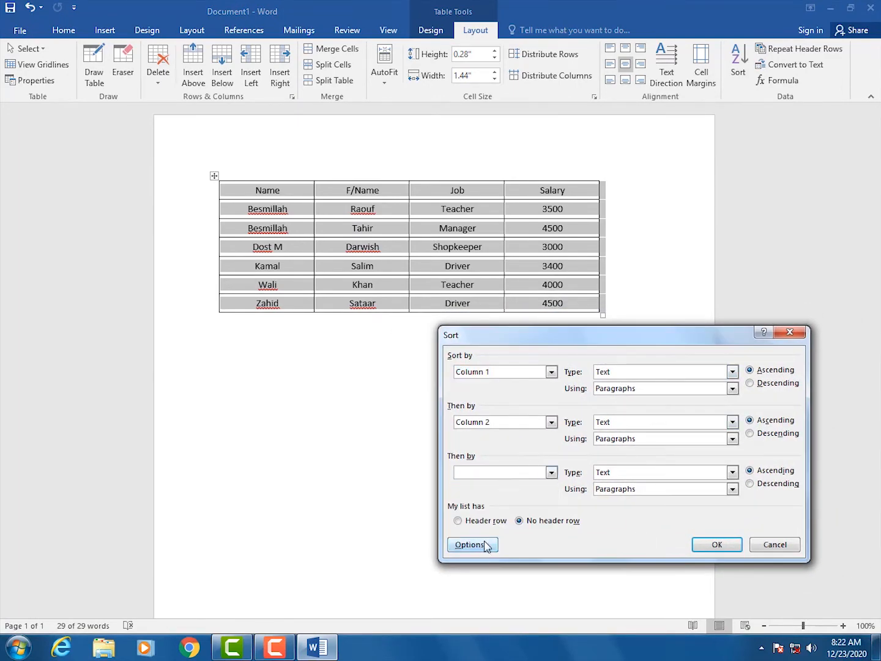
pyautogui.click(469, 522)
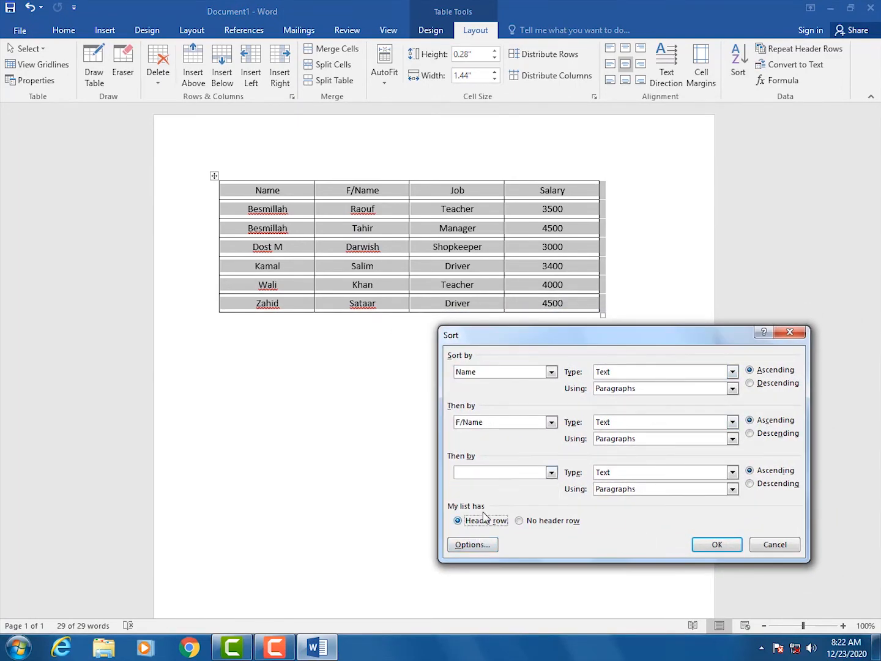
pyautogui.click(551, 472)
pyautogui.click(481, 512)
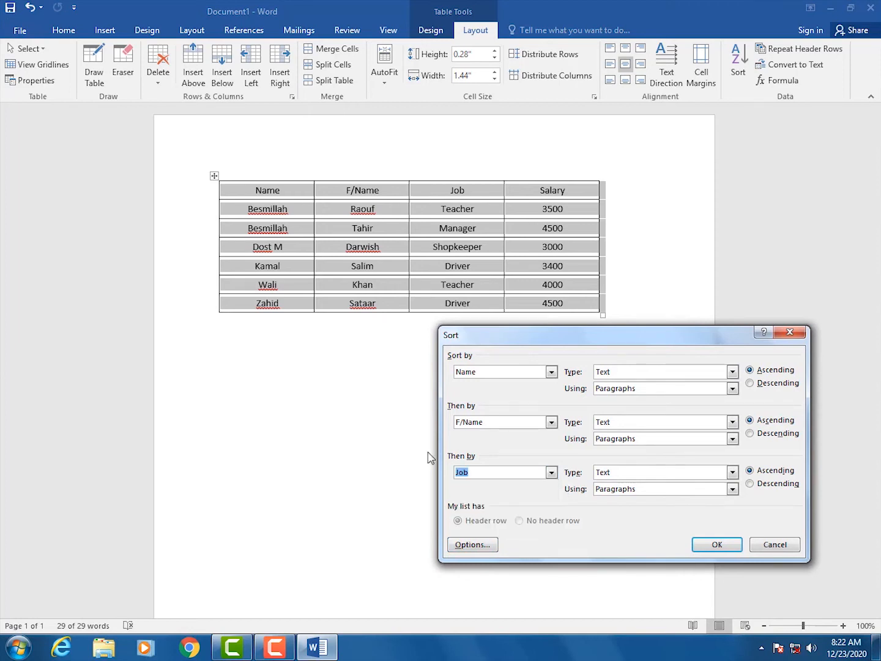
pyautogui.click(552, 473)
pyautogui.click(469, 521)
# Step: Set the Name, F/Name and Salary sort levels to descending order and apply the sort
pyautogui.click(759, 384)
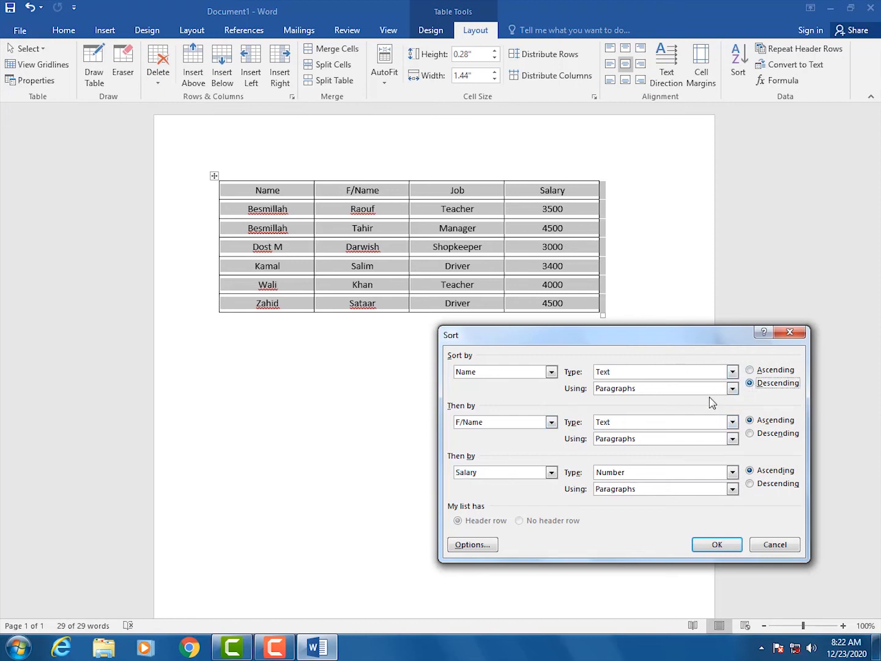
pyautogui.click(752, 434)
pyautogui.click(750, 484)
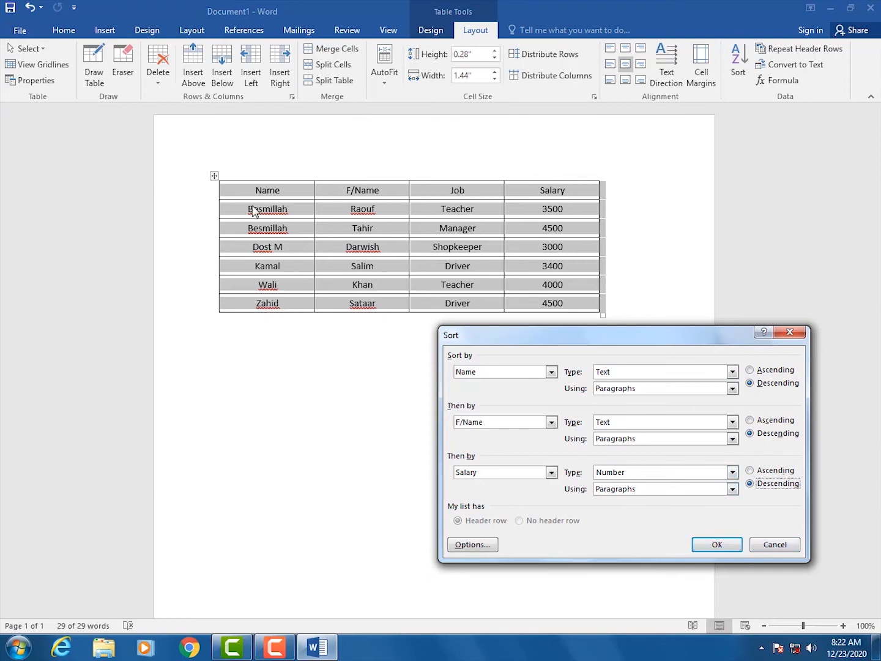
pyautogui.click(716, 545)
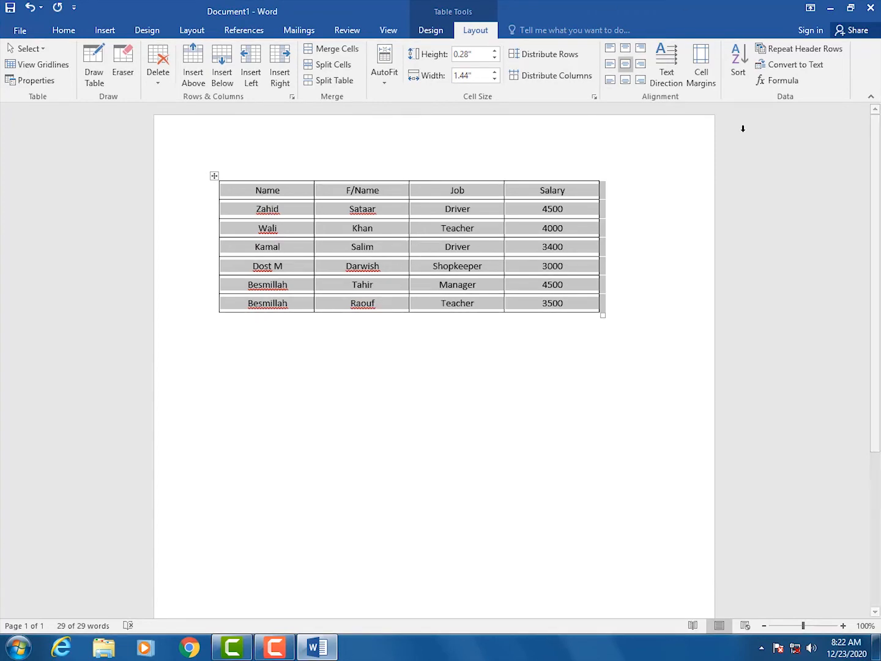
# Step: Apply another descending sort by columns 1, 2 and 4 to the whole table with no header row
pyautogui.click(741, 79)
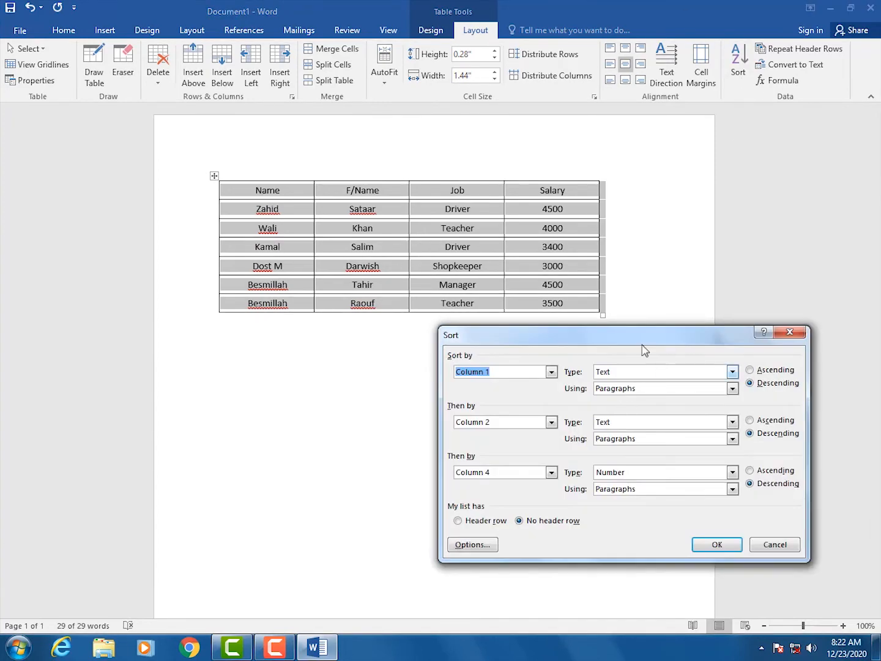
pyautogui.moveTo(627, 332); pyautogui.dragTo(590, 203)
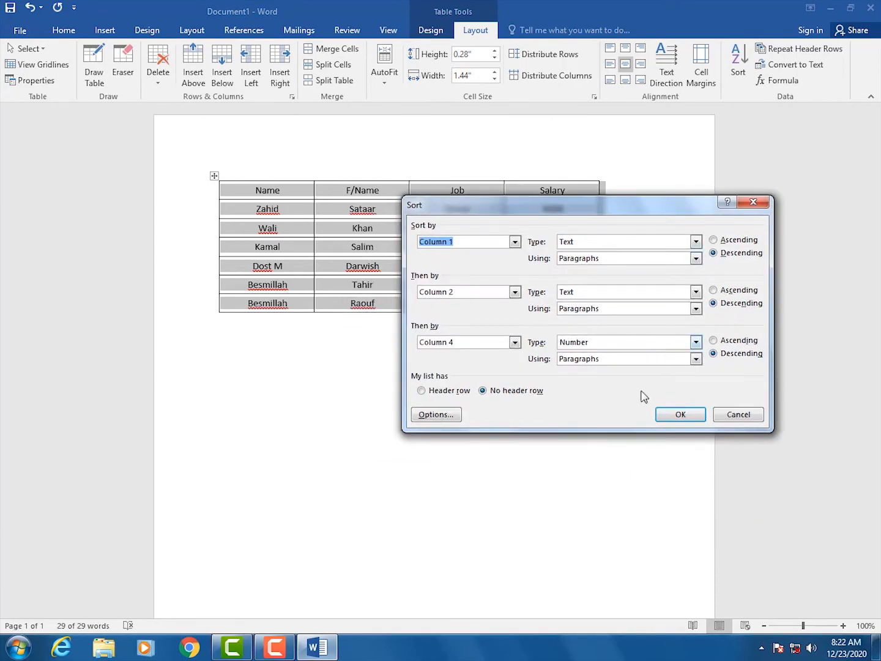
pyautogui.click(664, 417)
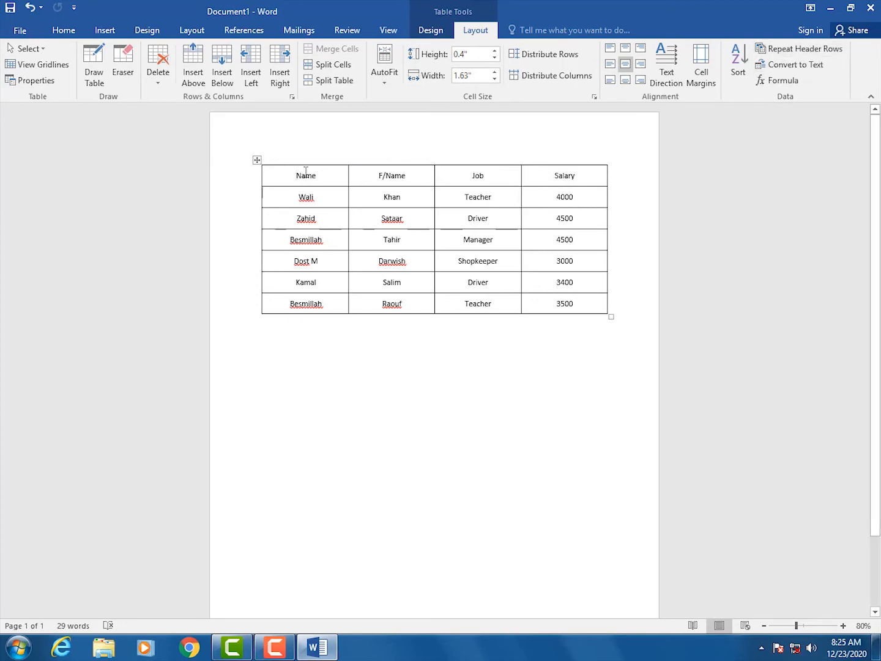
# Step: Copy the six data rows without the header and paste them five times directly below the table, extending it onto a second page
pyautogui.moveTo(306, 172); pyautogui.dragTo(568, 175)
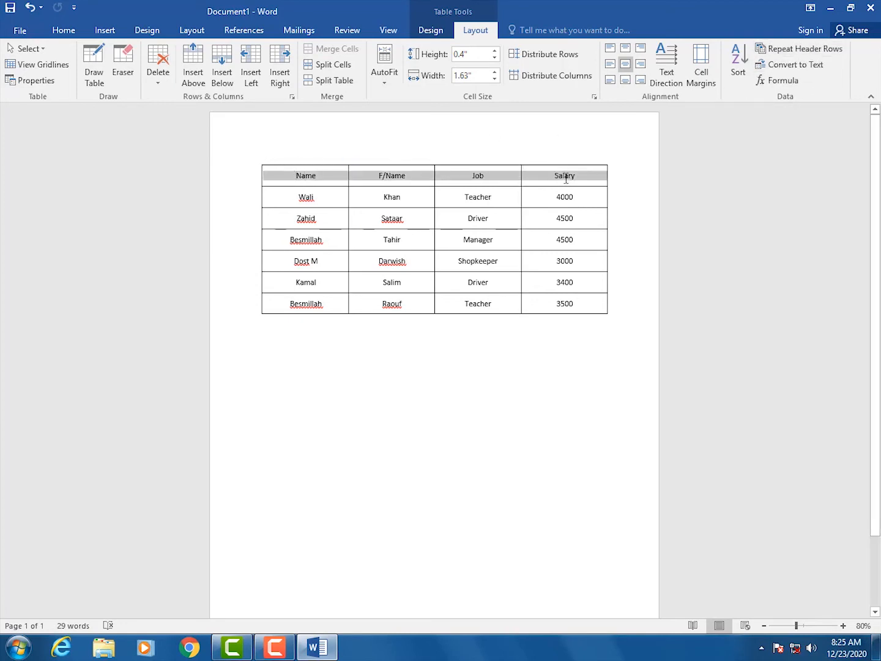
pyautogui.click(388, 297)
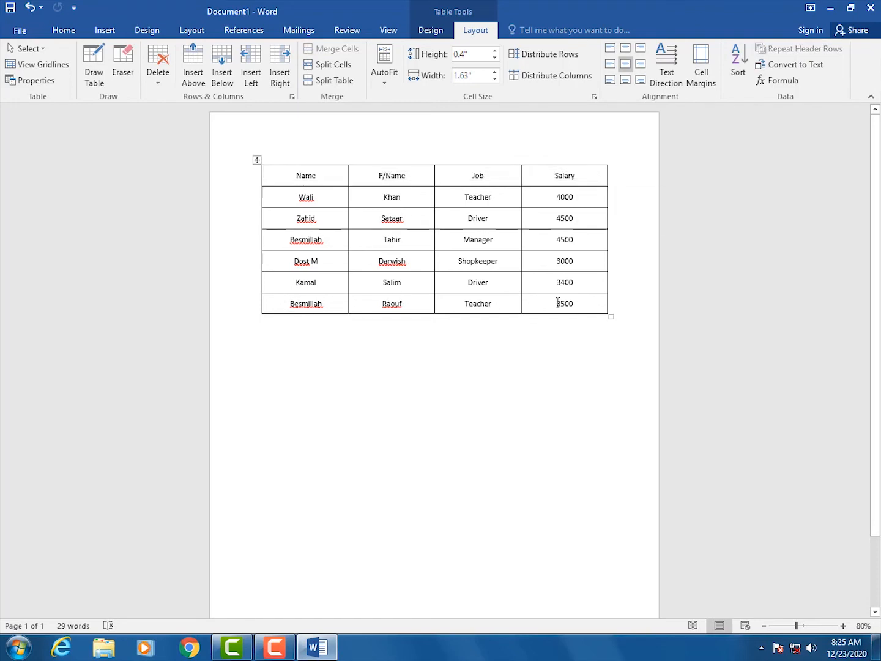
pyautogui.moveTo(286, 304); pyautogui.dragTo(574, 203)
pyautogui.hotkey('ctrl', 'c')
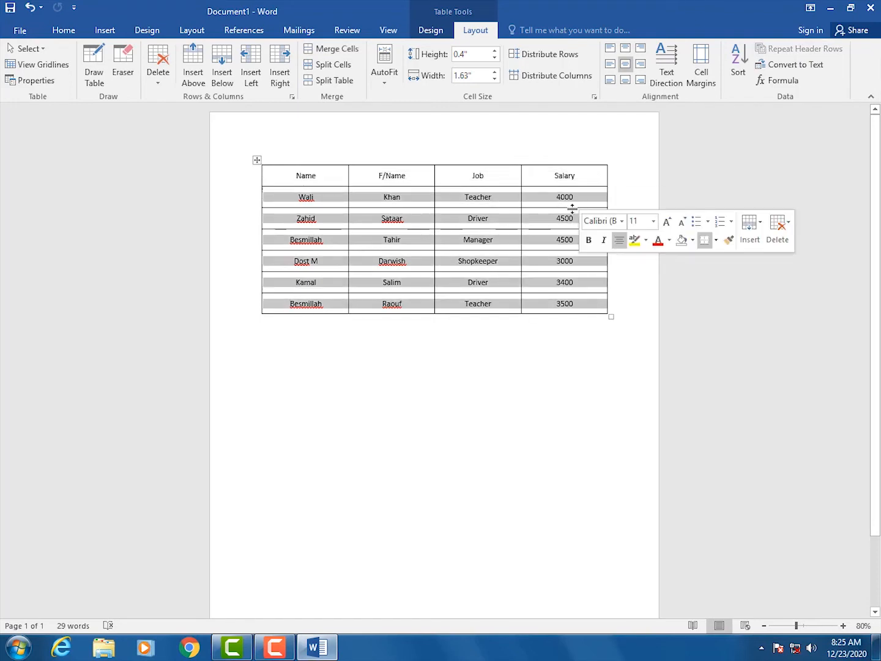
pyautogui.click(538, 357)
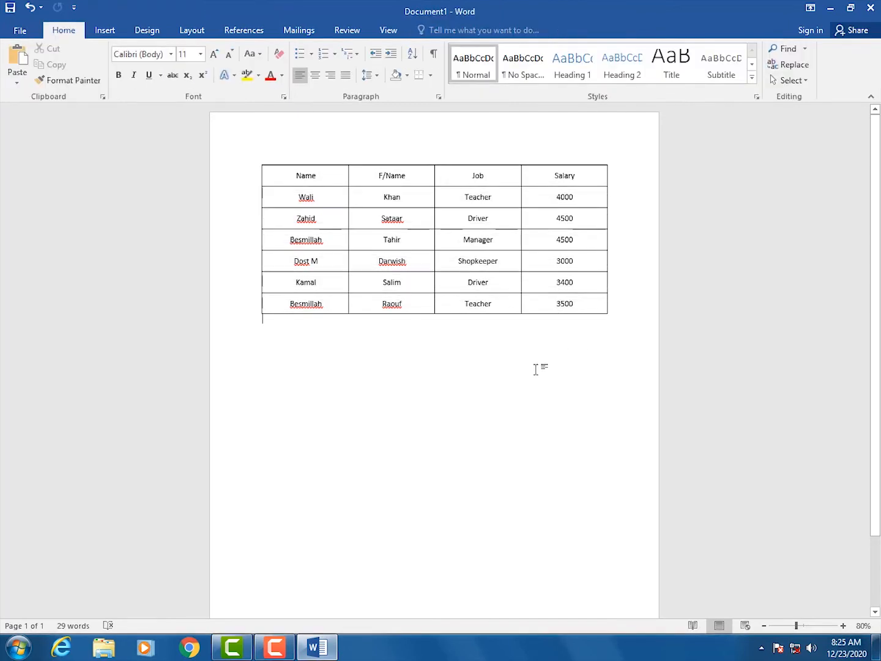
pyautogui.hotkey('ctrl', 'v')
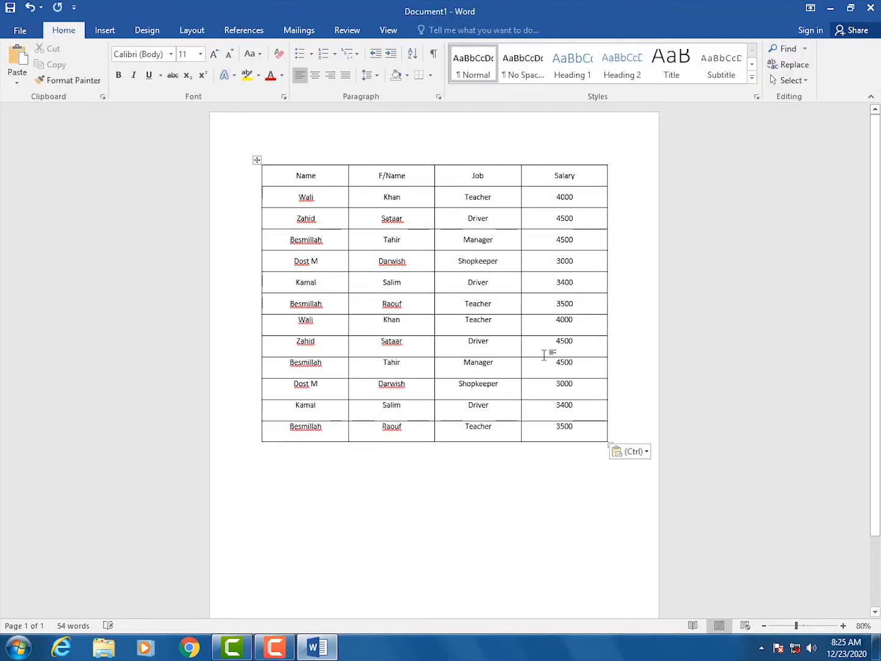
pyautogui.hotkey('ctrl', 'v')
pyautogui.hotkey('ctrl', 'v')
pyautogui.hotkey('ctrl', 'v')
pyautogui.hotkey('ctrl', 'v')
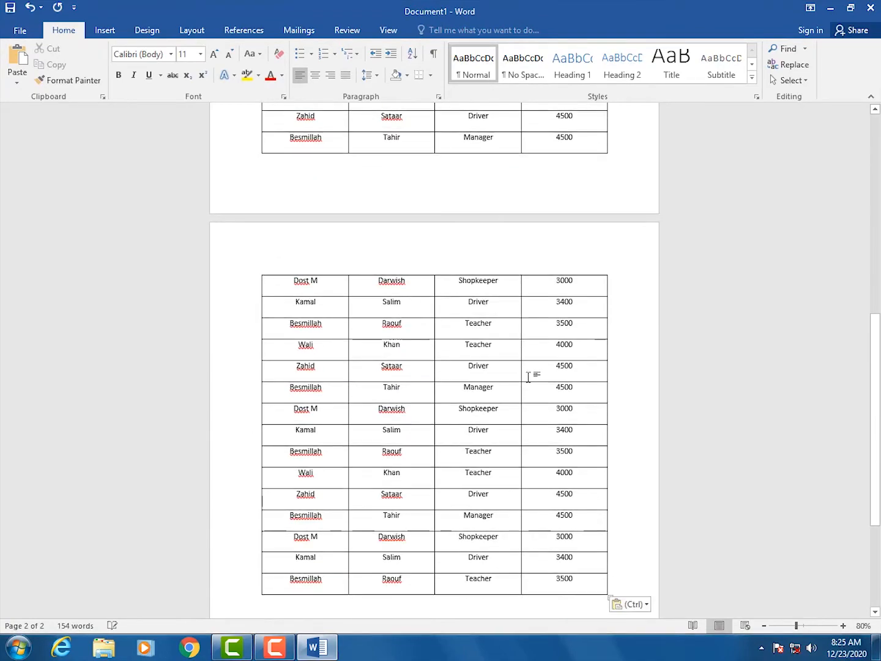
# Step: Examine how the table continues across the page break, comparing the first row on each page for column headings
pyautogui.scroll(-6, 428, 371)
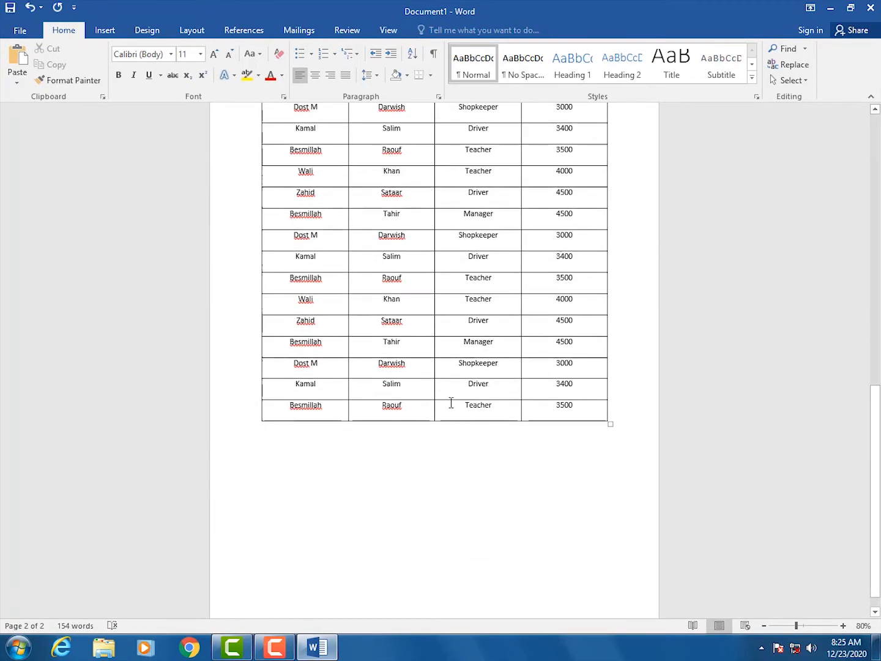
pyautogui.scroll(5, 452, 404)
pyautogui.scroll(8, 435, 380)
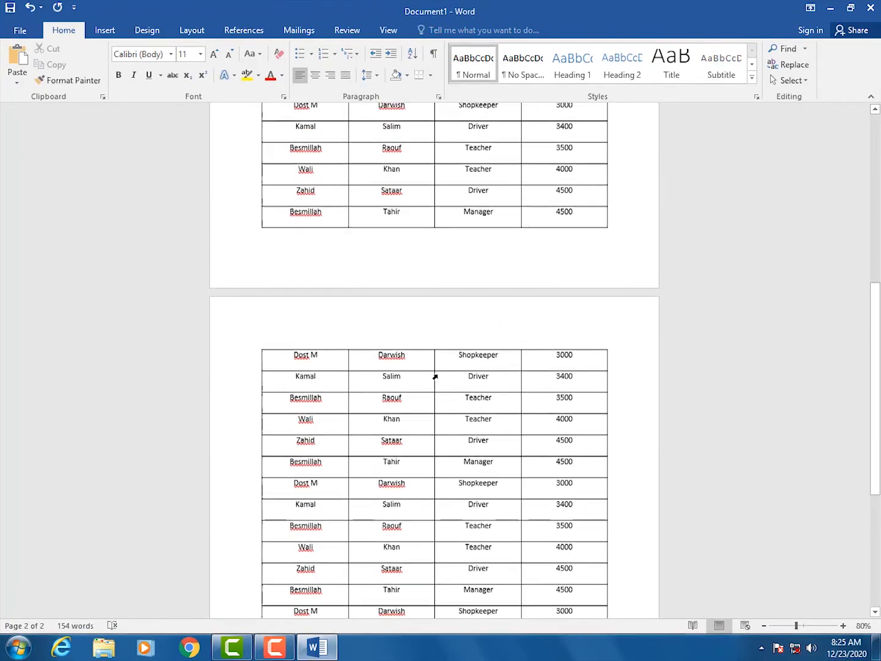
pyautogui.scroll(-3, 343, 416)
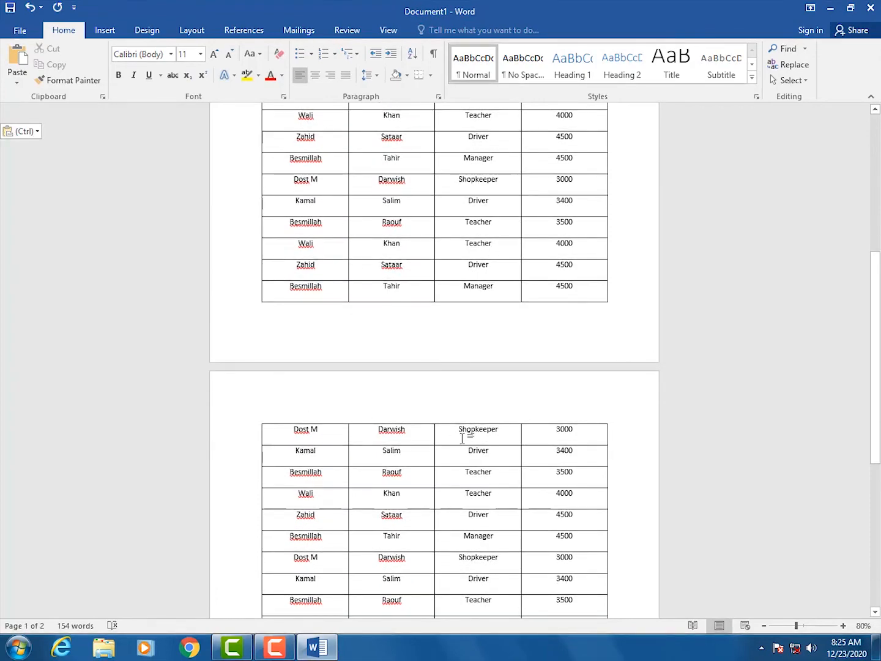
pyautogui.scroll(-1, 465, 435)
pyautogui.scroll(7, 456, 428)
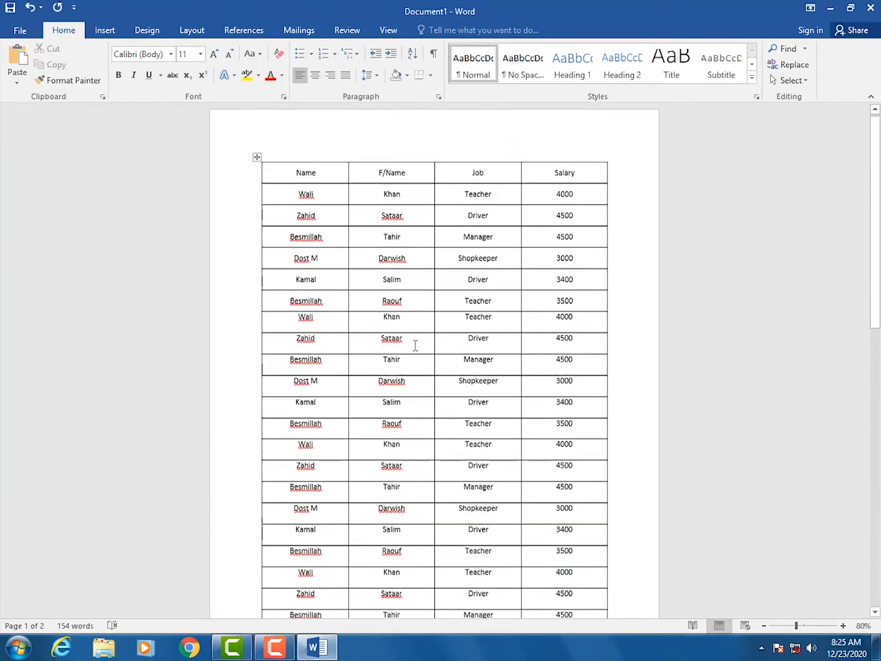
pyautogui.scroll(-7, 432, 315)
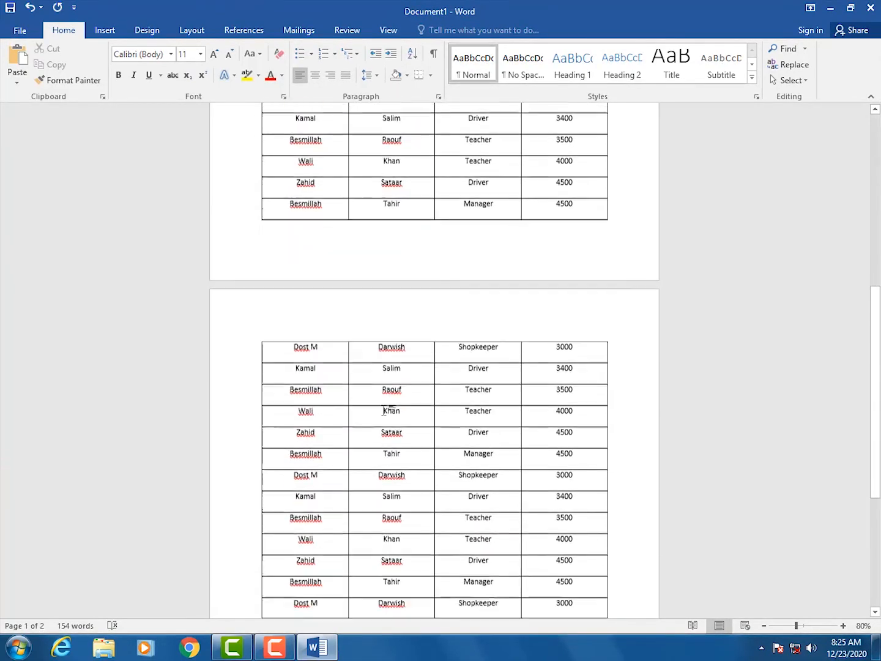
pyautogui.scroll(-6, 343, 404)
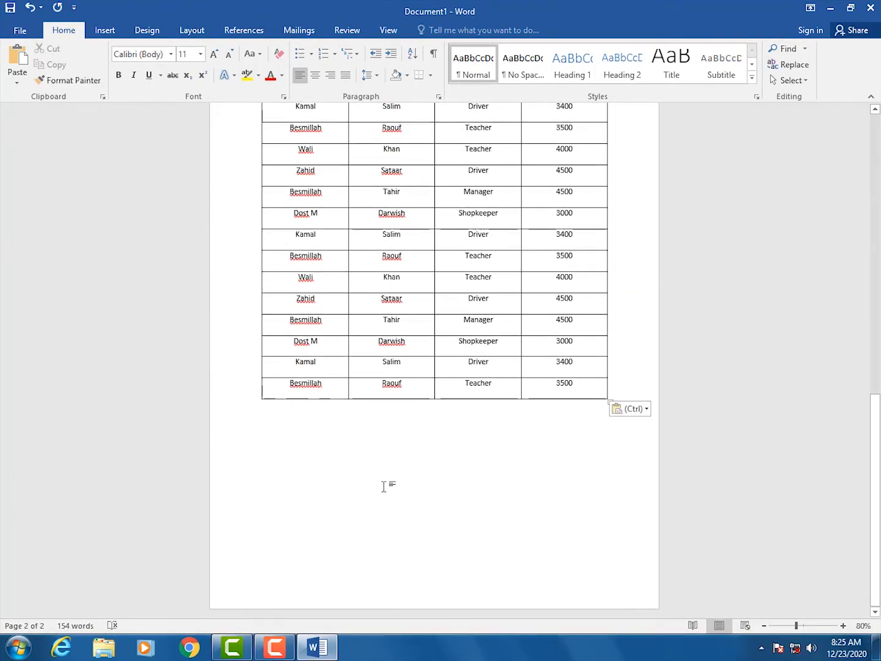
pyautogui.scroll(3, 386, 483)
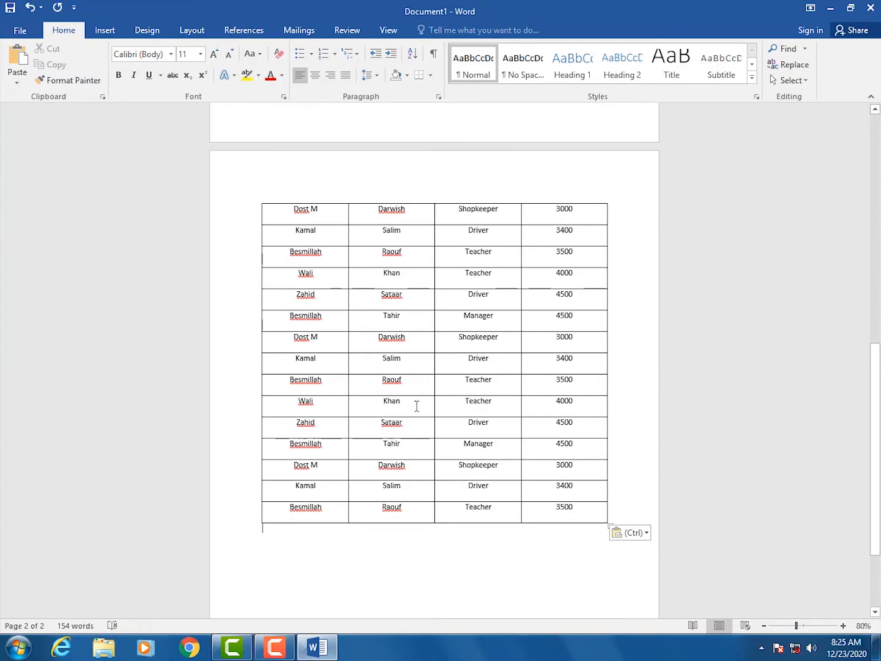
pyautogui.scroll(1, 417, 406)
pyautogui.click(479, 477)
pyautogui.scroll(4, 428, 447)
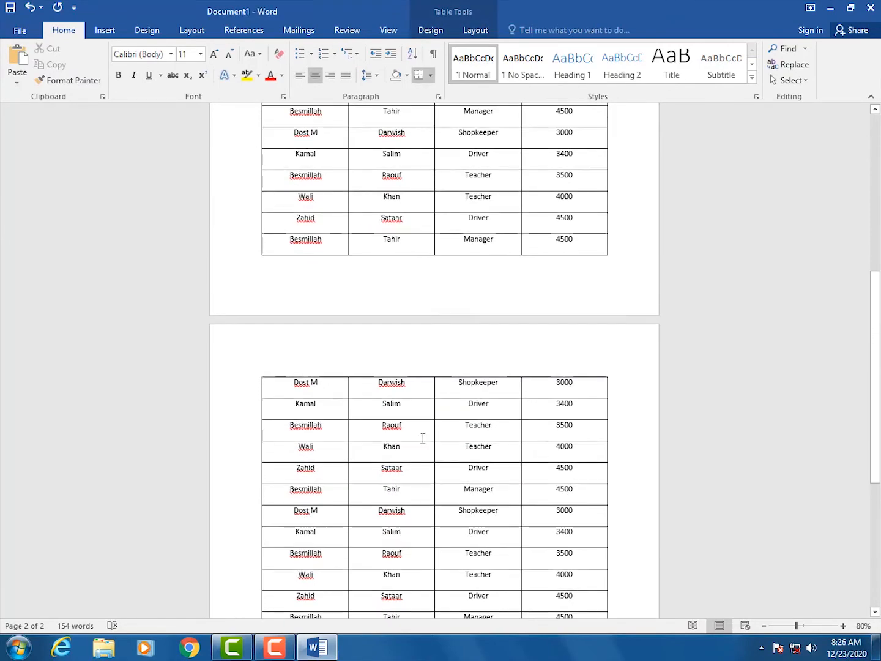
pyautogui.scroll(9, 423, 437)
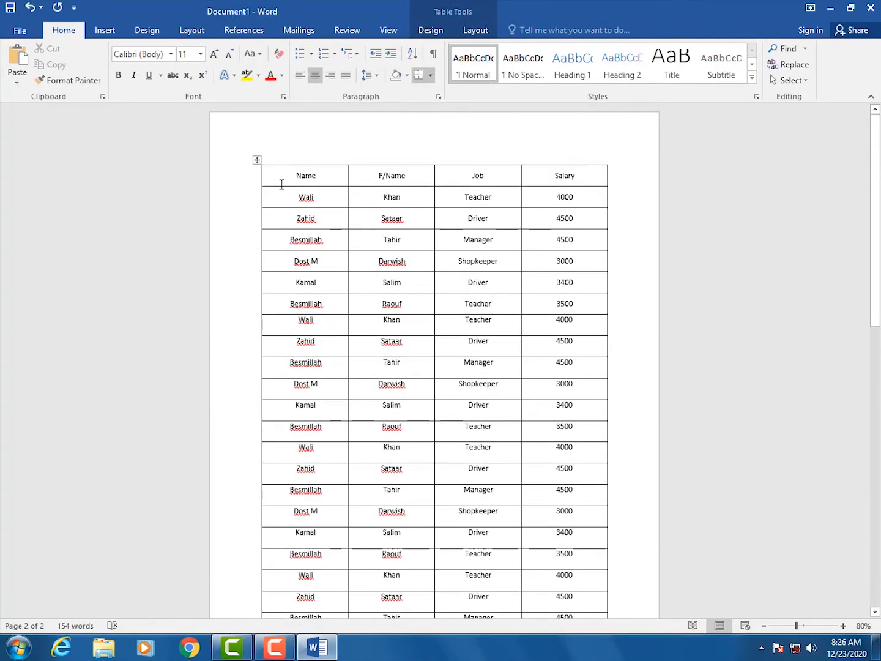
# Step: Set the Name, F/Name, Job and Salary row to repeat as a header row, and check it on the second page
pyautogui.click(247, 181)
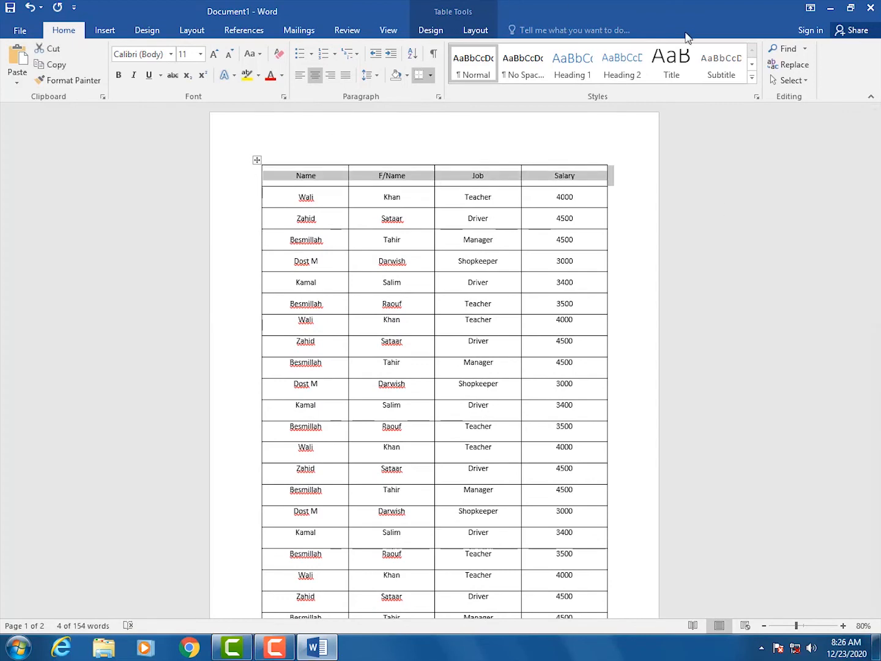
pyautogui.click(475, 30)
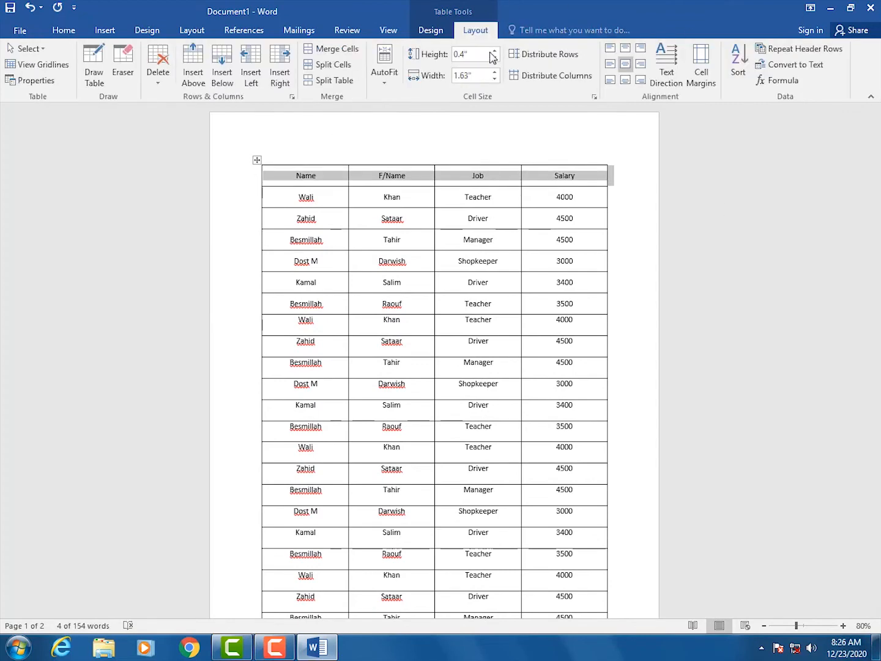
pyautogui.click(798, 50)
pyautogui.scroll(-8, 468, 260)
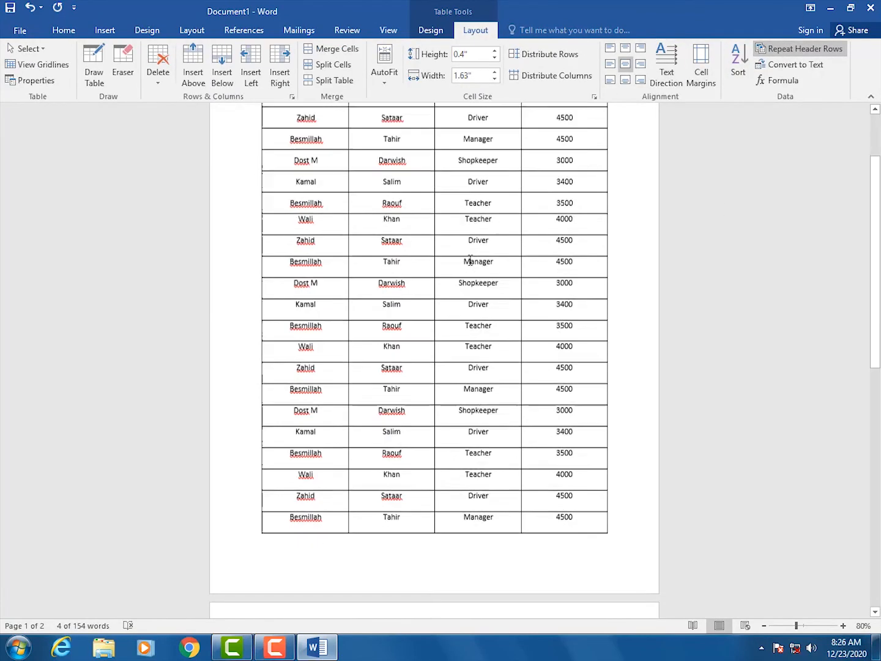
pyautogui.scroll(-5, 325, 494)
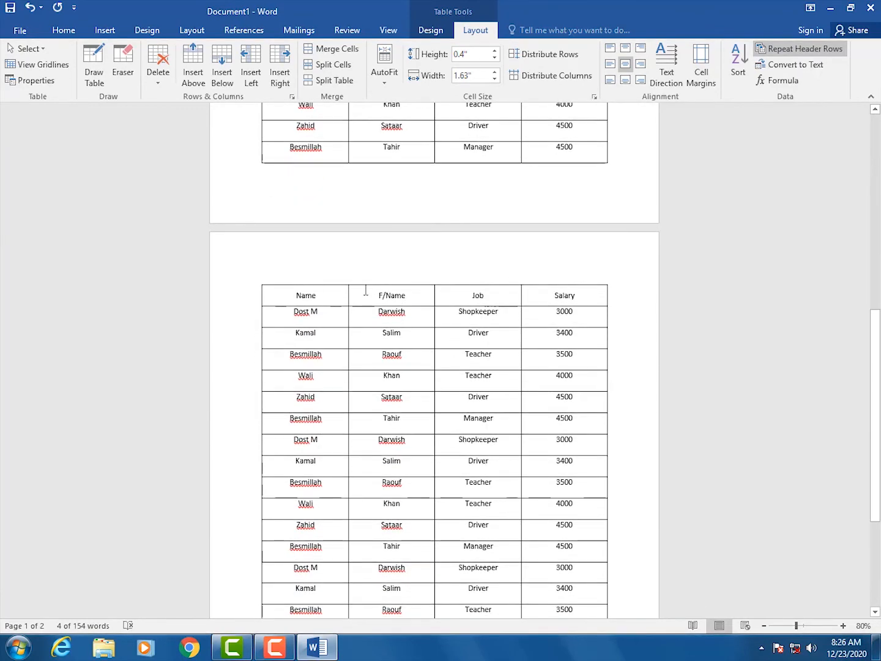
pyautogui.click(245, 315)
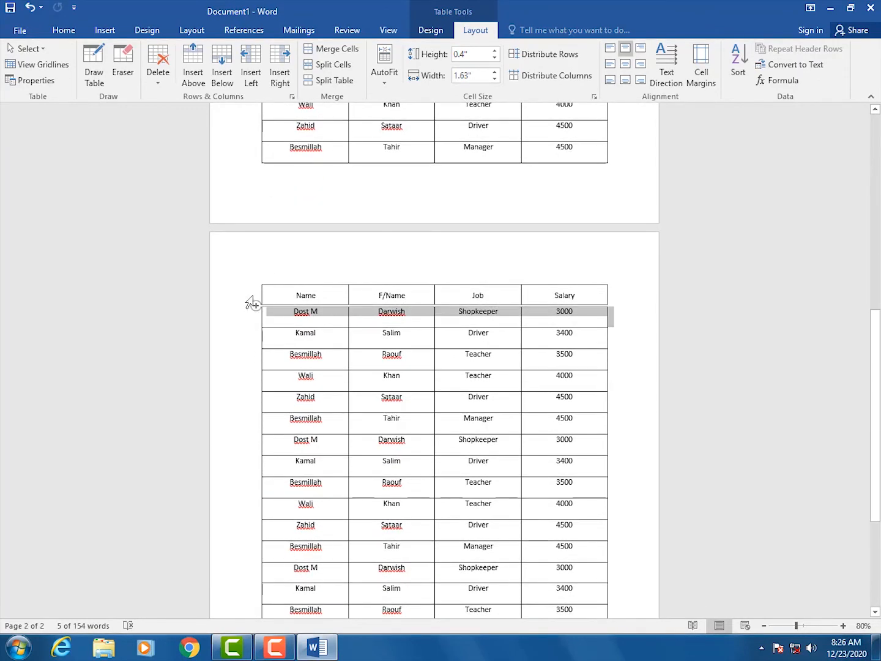
pyautogui.click(311, 308)
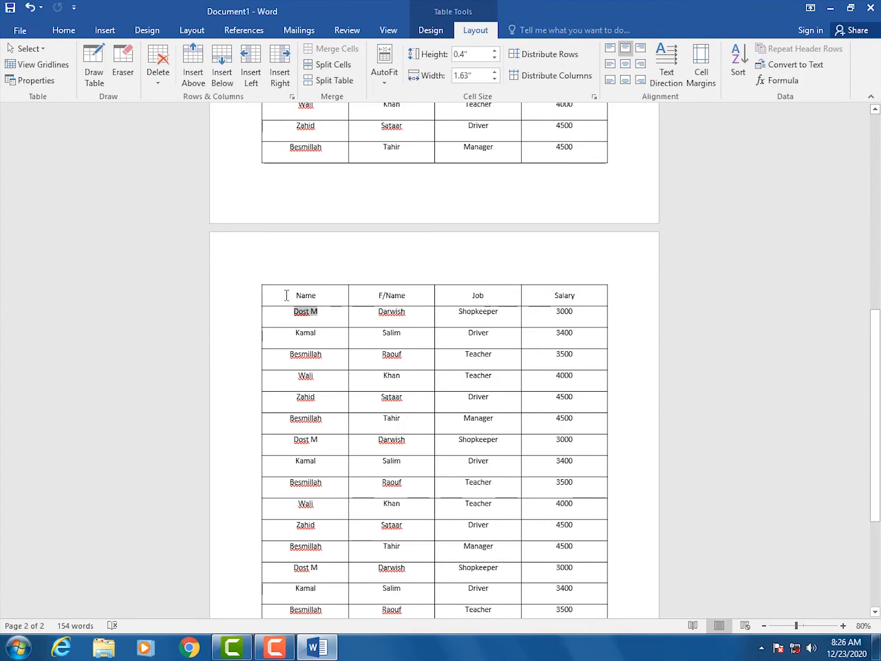
pyautogui.click(307, 309)
# Step: Paste the copied data rows repeatedly below the table, extending it onto further pages, and check each page's column headings
pyautogui.scroll(-8, 431, 320)
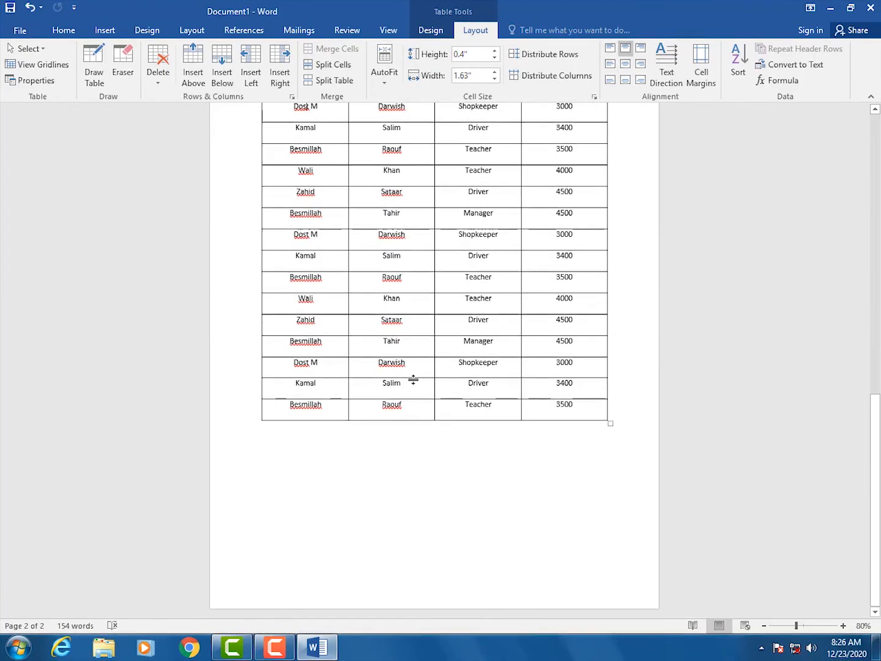
pyautogui.scroll(2, 413, 379)
pyautogui.click(447, 530)
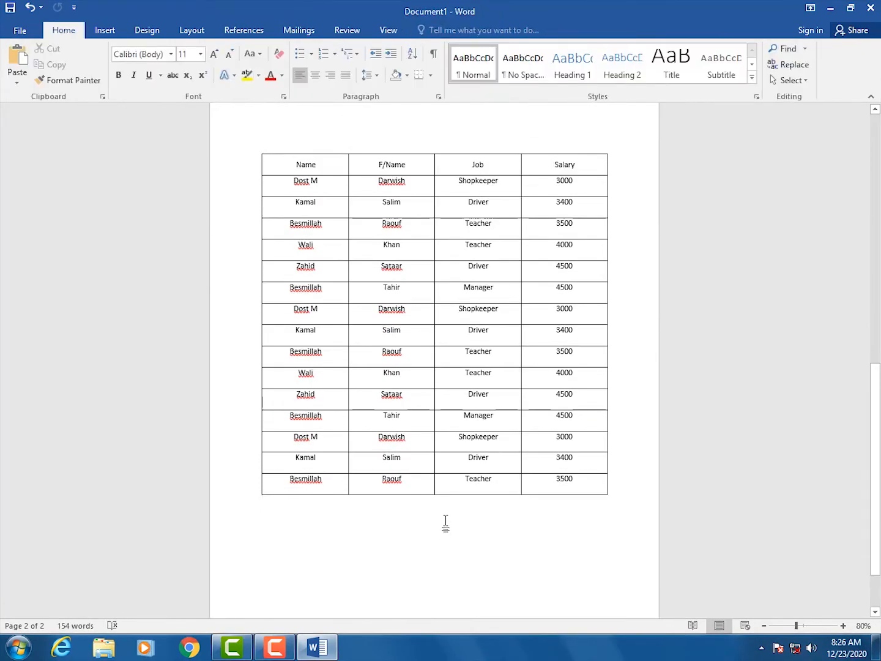
pyautogui.hotkey('ctrl', 'v')
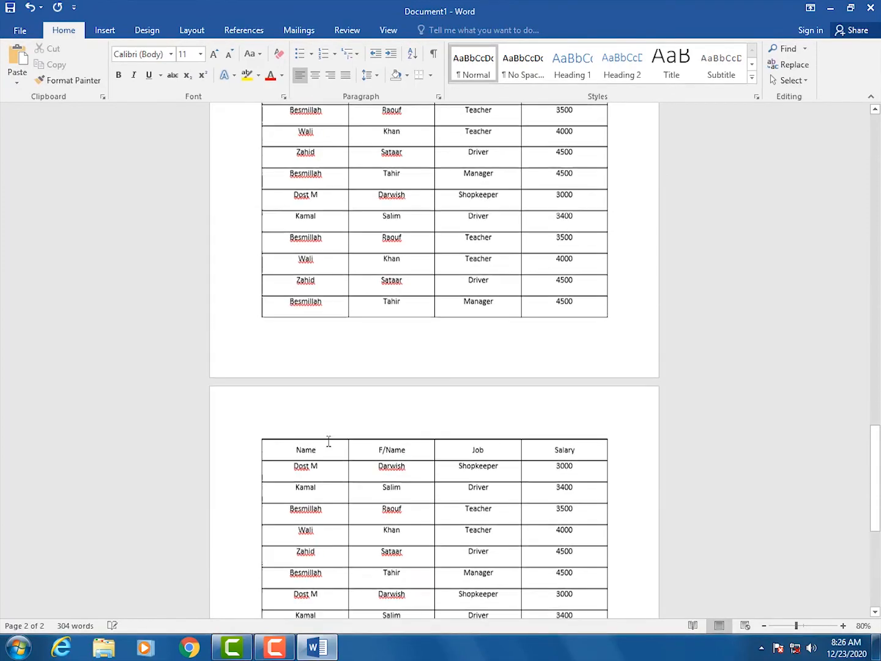
pyautogui.scroll(1, 358, 463)
pyautogui.scroll(-1, 391, 471)
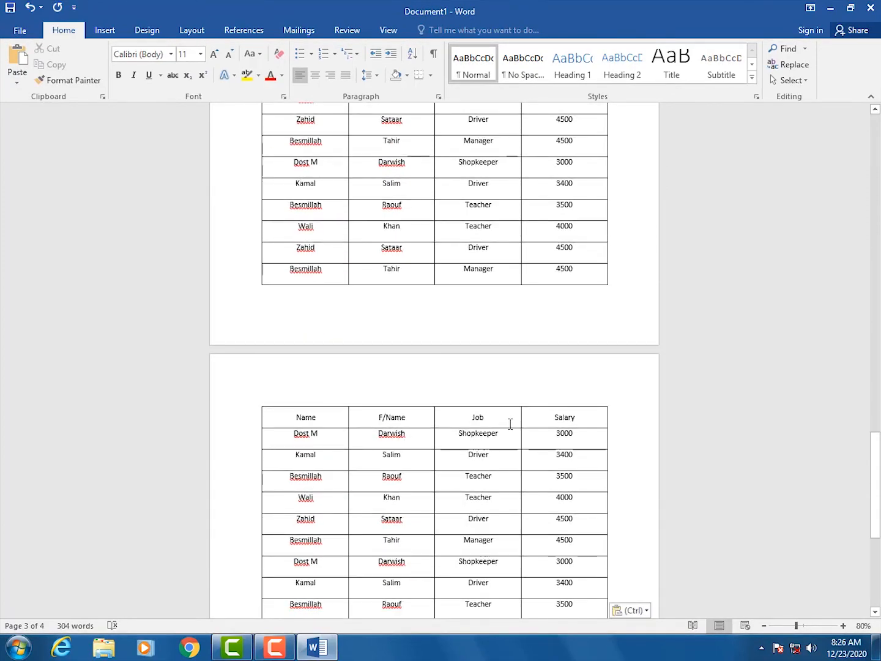
pyautogui.scroll(3, 511, 424)
pyautogui.scroll(15, 481, 416)
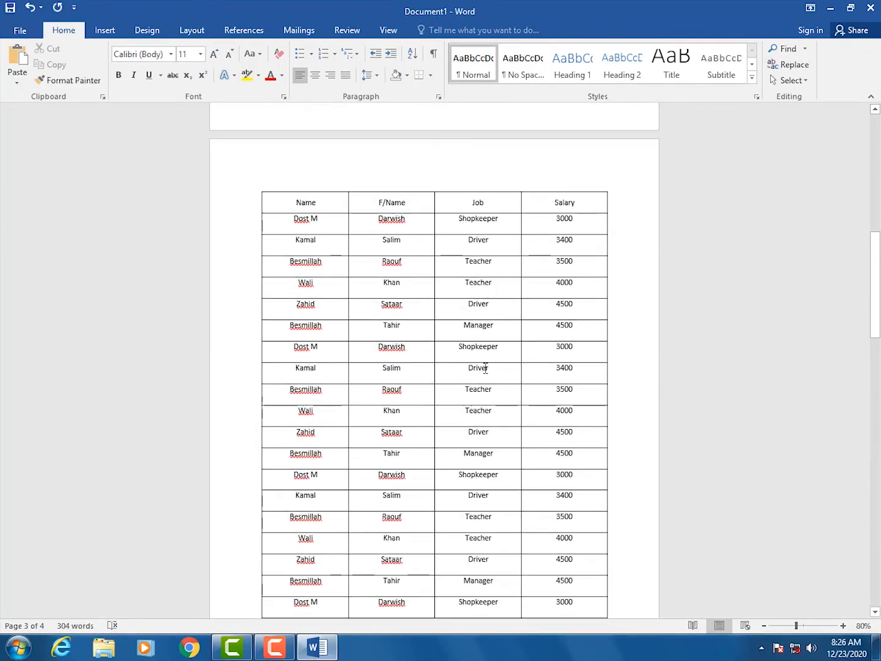
# Step: Undo the repeated header and all pasted rows, and shrink the seven-row table to rows about 0.35" high and columns about 1.61" wide
pyautogui.hotkey('ctrl', 'z')
pyautogui.hotkey('ctrl', 'z')
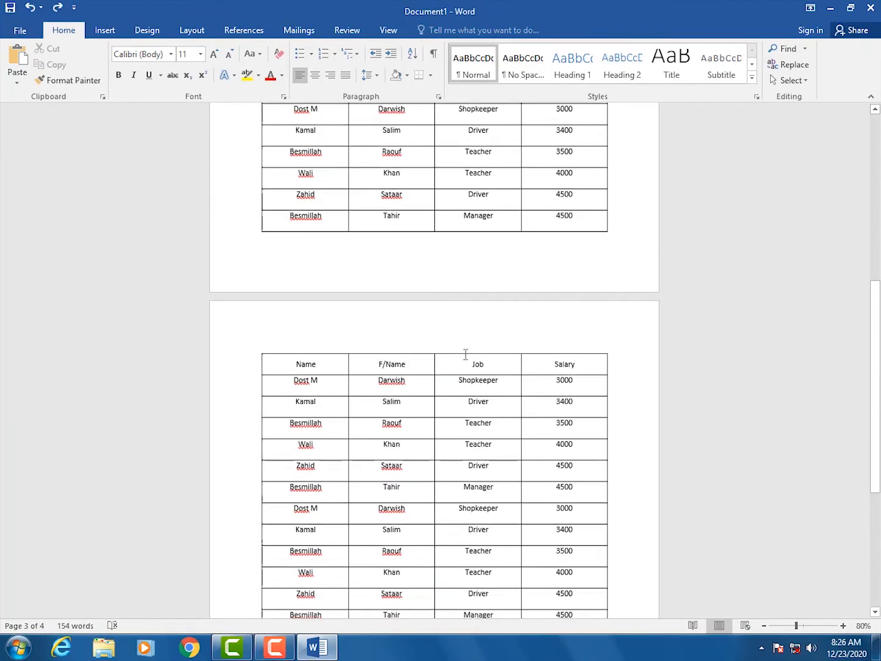
pyautogui.scroll(8, 458, 361)
pyautogui.hotkey('ctrl', 'z')
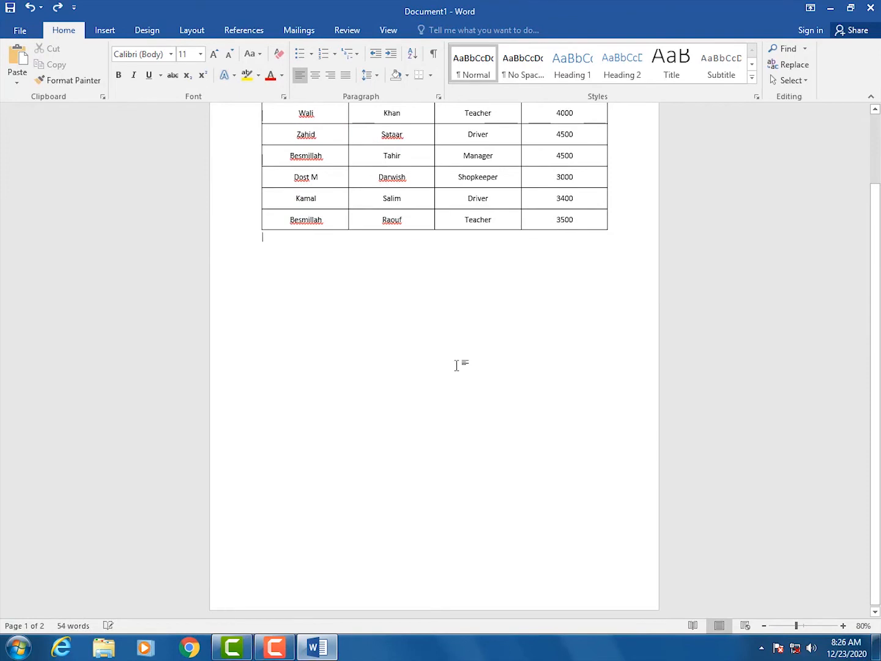
pyautogui.scroll(3, 457, 361)
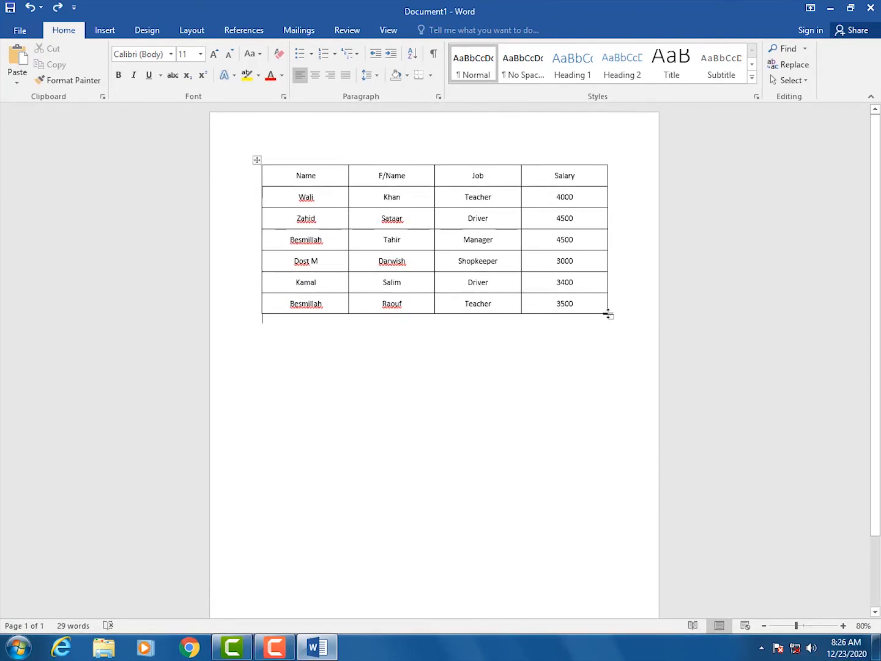
pyautogui.moveTo(608, 314); pyautogui.dragTo(605, 297)
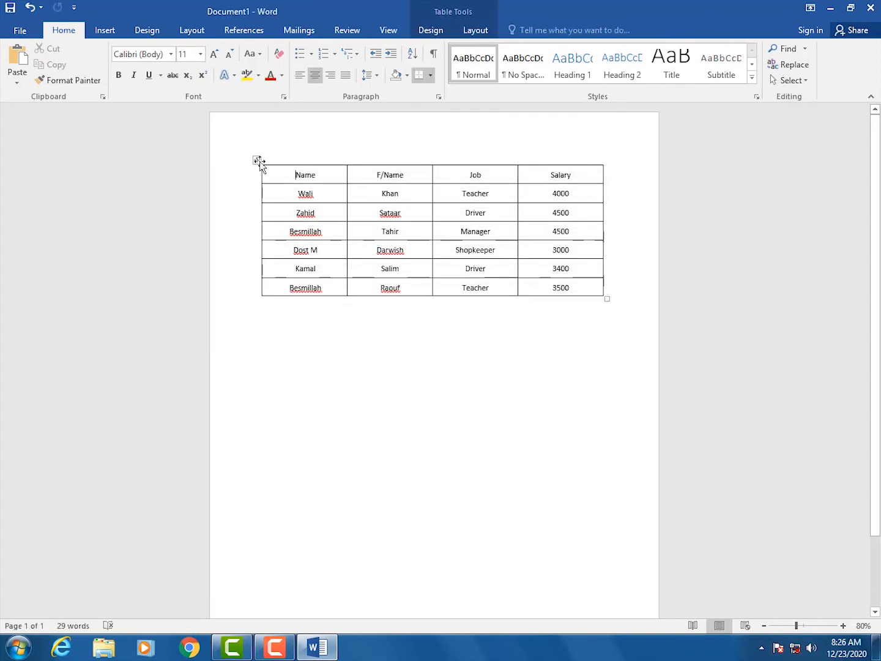
# Step: Convert the whole table to text separated with tabs, and undo the conversion
pyautogui.click(257, 160)
pyautogui.click(471, 32)
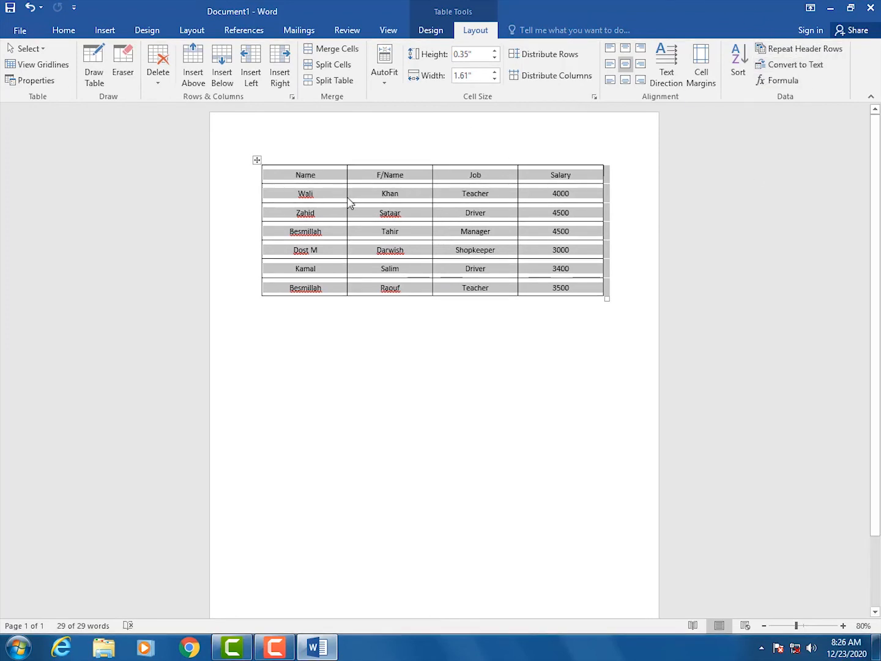
pyautogui.click(794, 67)
pyautogui.moveTo(404, 243); pyautogui.dragTo(705, 221)
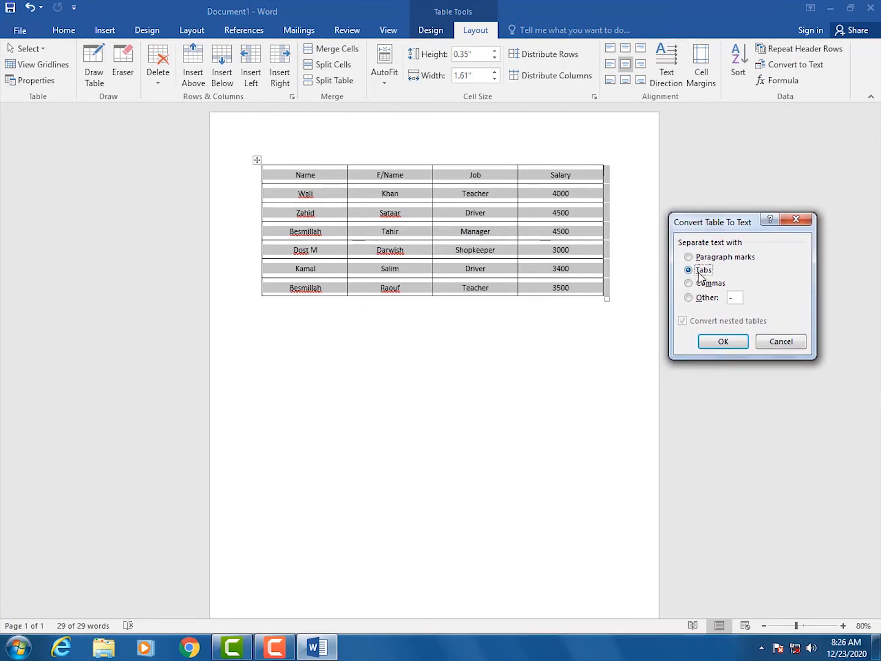
pyautogui.click(723, 342)
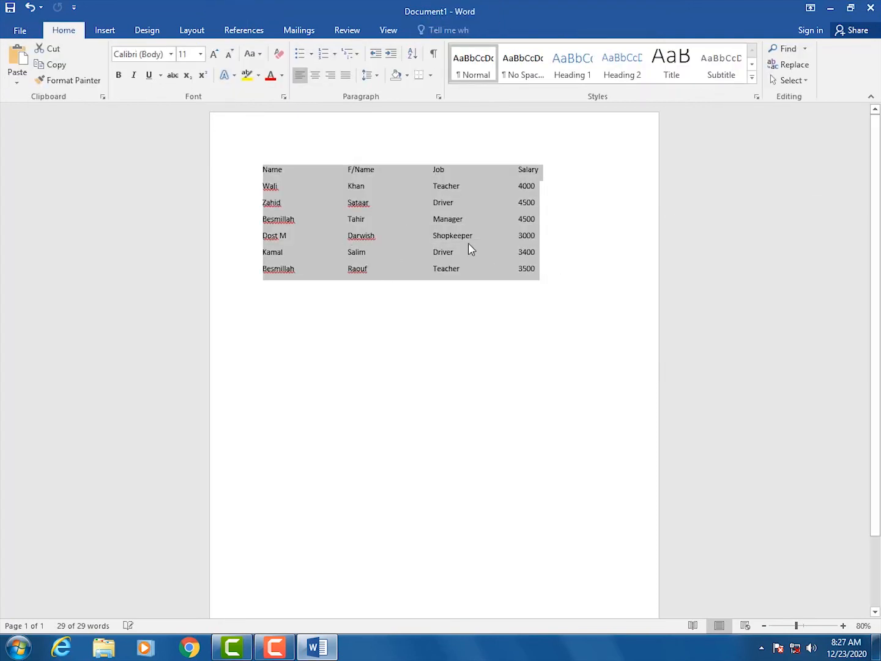
pyautogui.click(469, 243)
pyautogui.moveTo(537, 275); pyautogui.dragTo(214, 169)
pyautogui.hotkey('ctrl', 'z')
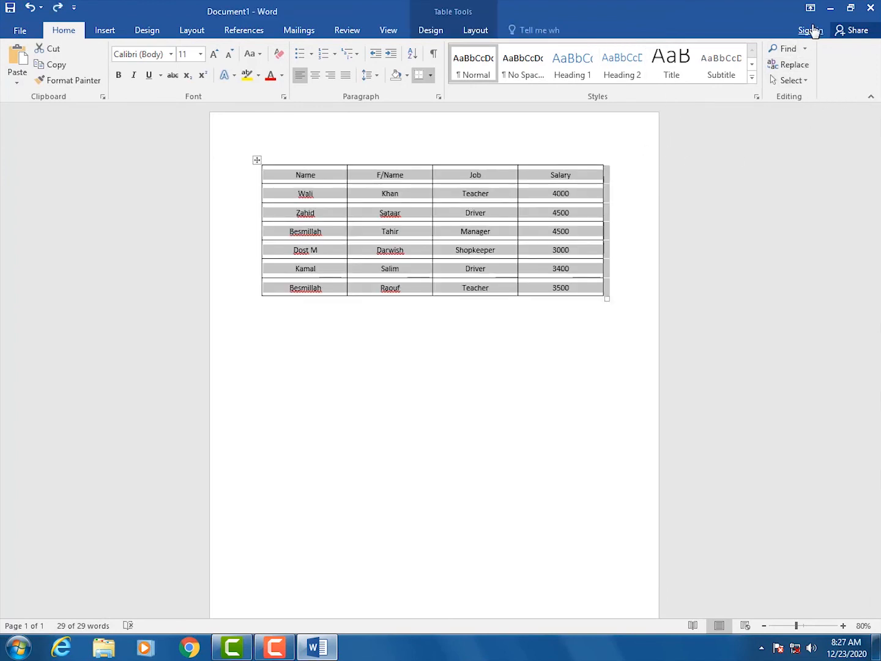
# Step: Convert the whole table to text separated with paragraph marks, and undo the conversion
pyautogui.click(476, 29)
pyautogui.click(774, 65)
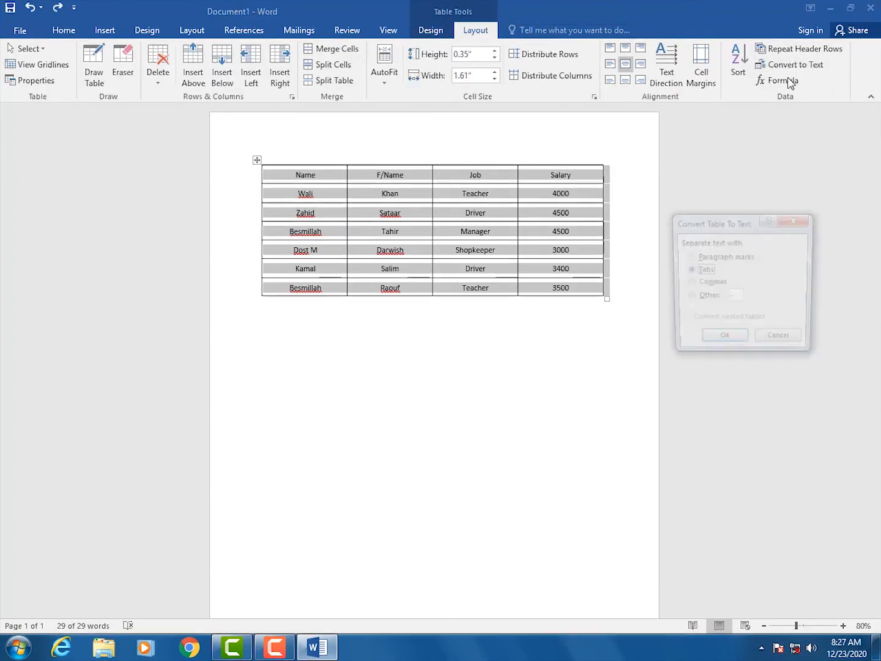
pyautogui.click(702, 258)
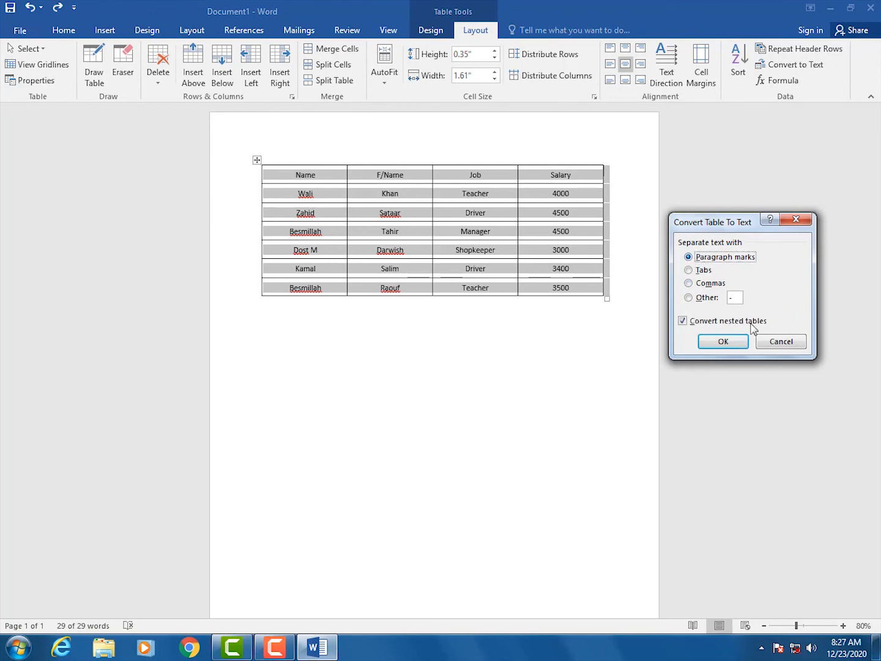
pyautogui.click(723, 342)
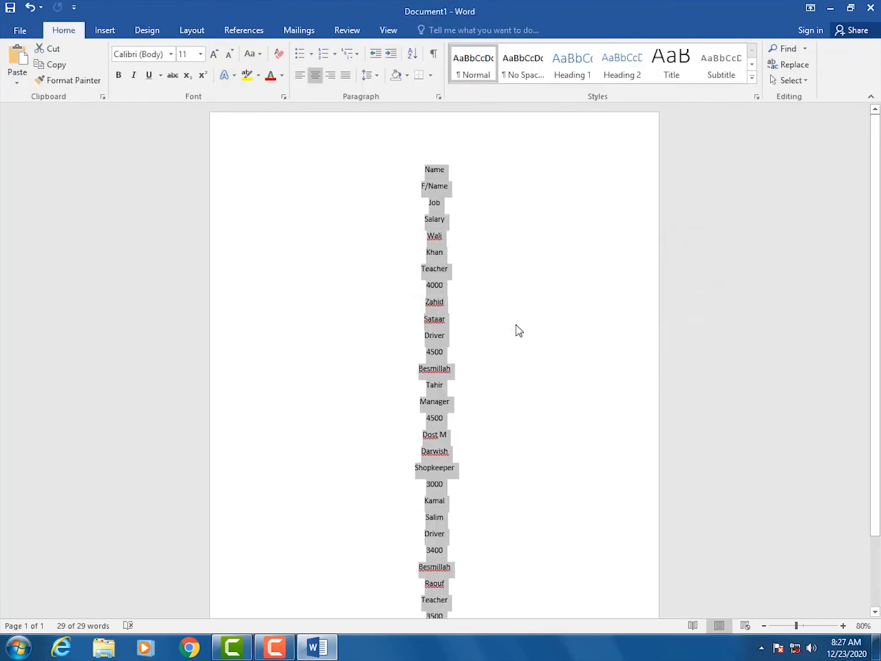
pyautogui.hotkey('ctrl', 'z')
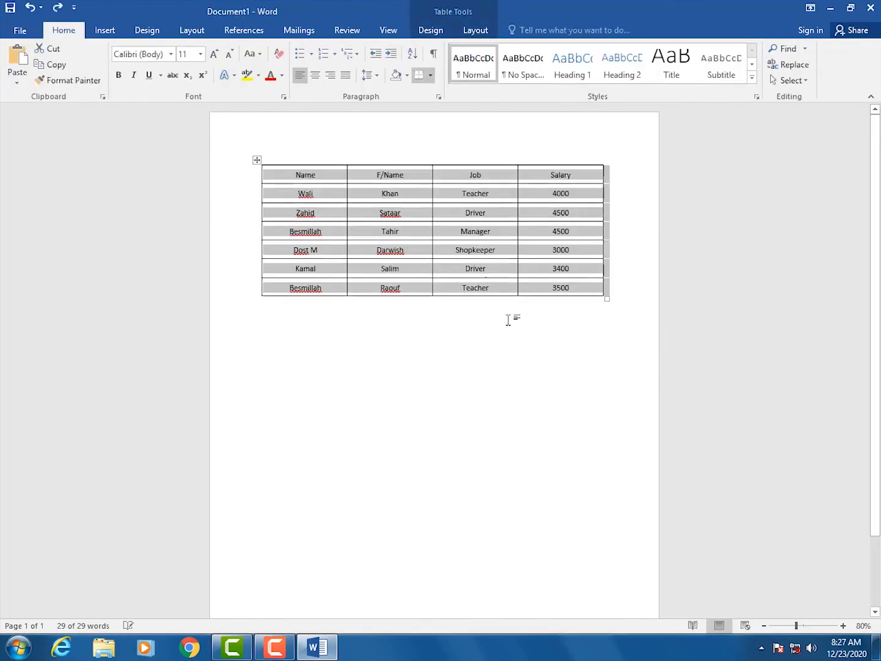
# Step: Convert the whole table to text separated with commas, and undo the conversion
pyautogui.click(477, 30)
pyautogui.click(789, 64)
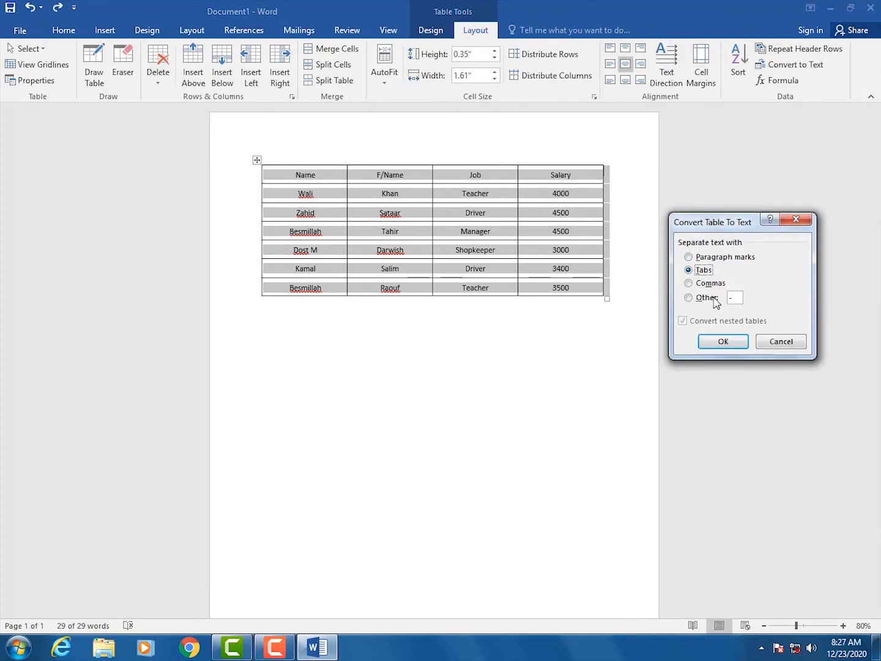
pyautogui.click(698, 282)
pyautogui.click(725, 334)
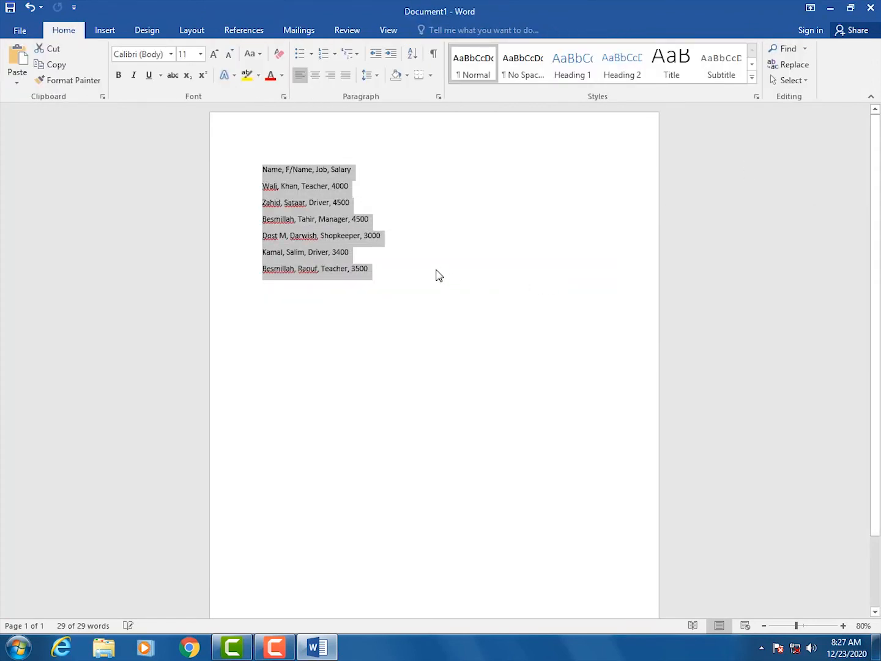
pyautogui.hotkey('ctrl', 'z')
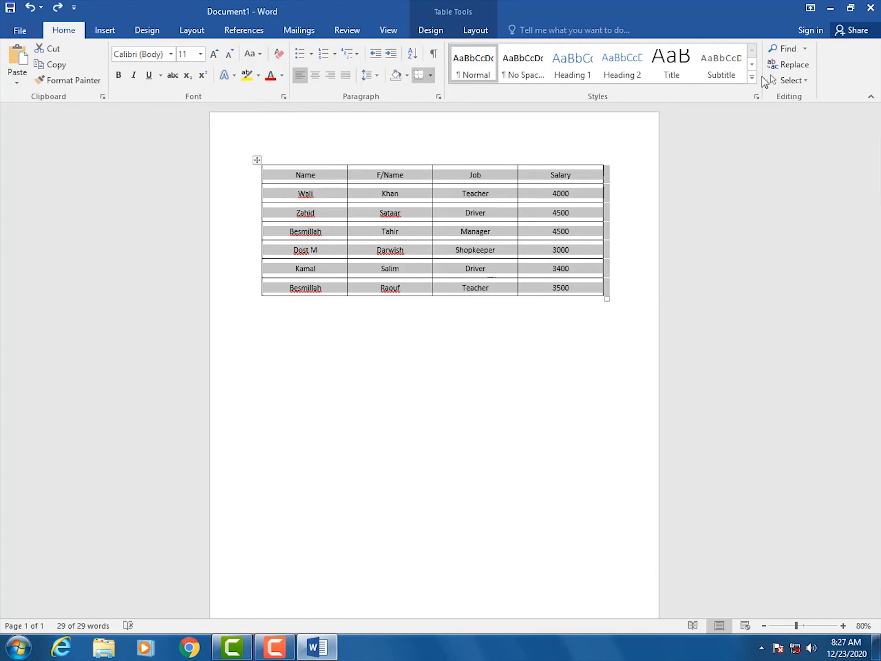
# Step: Convert the whole table to text using "=" as the custom separator, and undo the conversion
pyautogui.click(476, 32)
pyautogui.click(794, 65)
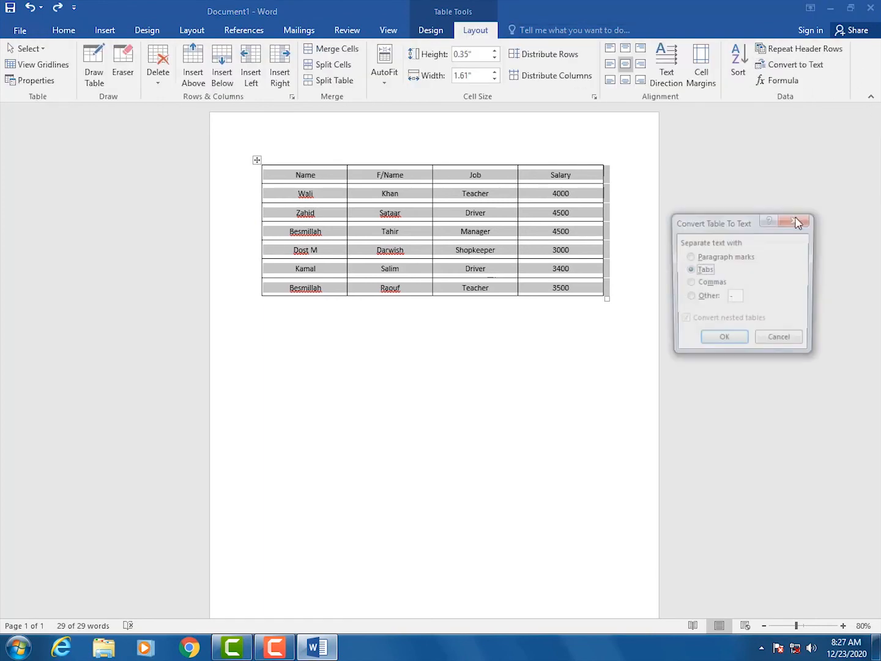
pyautogui.click(701, 300)
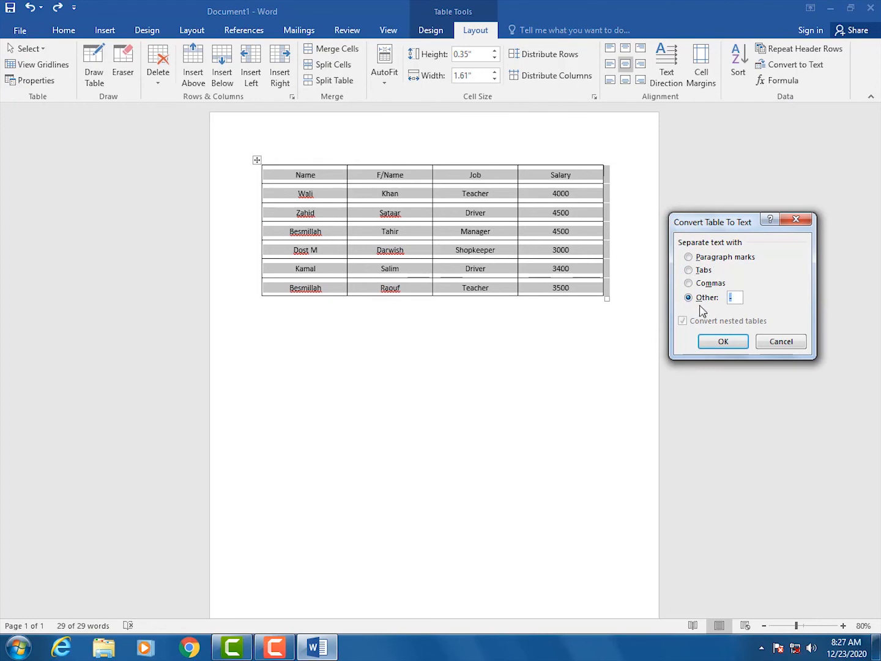
pyautogui.write('+')
pyautogui.write('=')
pyautogui.click(738, 347)
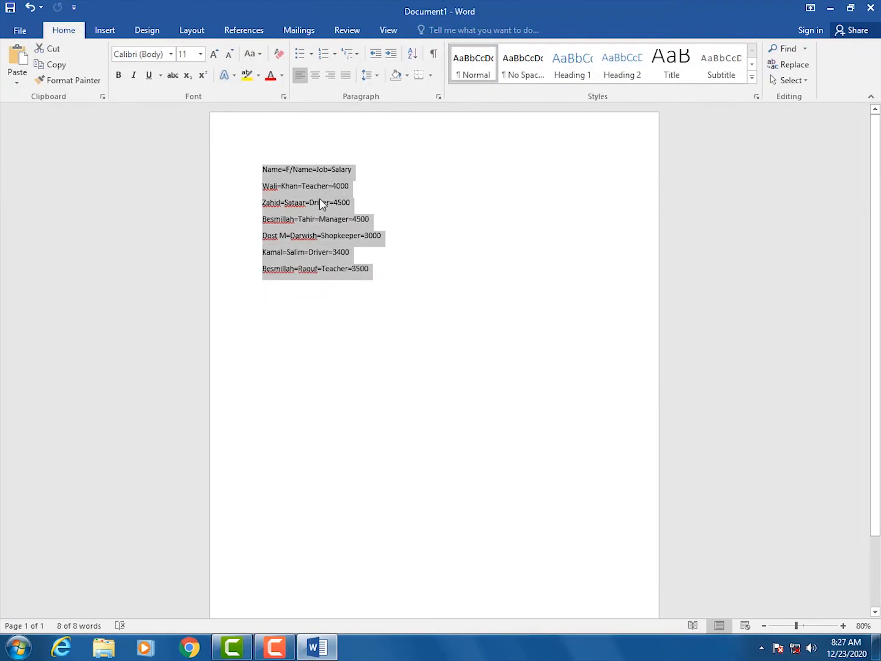
pyautogui.hotkey('ctrl', 'z')
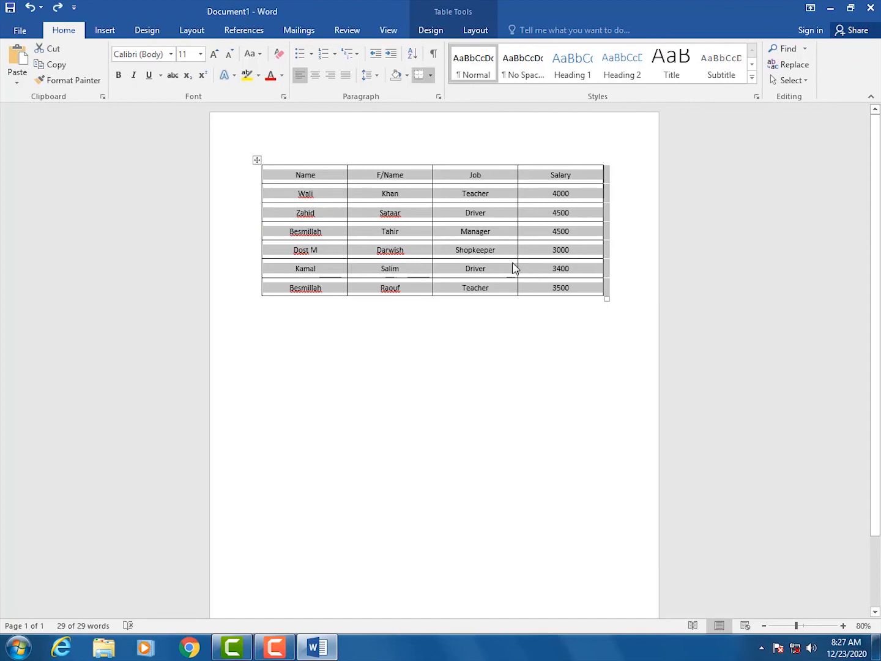
pyautogui.click(472, 38)
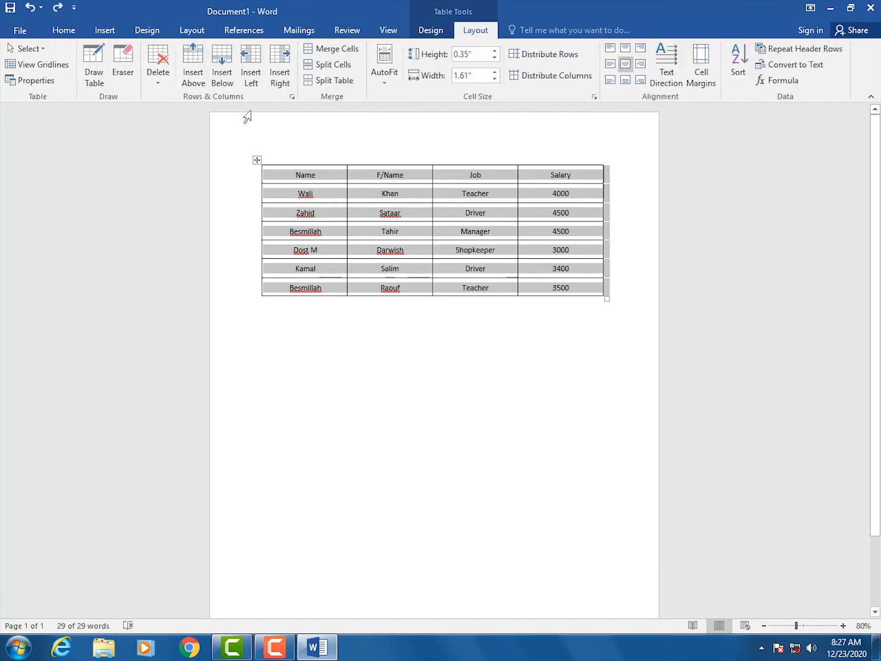
pyautogui.click(105, 30)
pyautogui.click(89, 79)
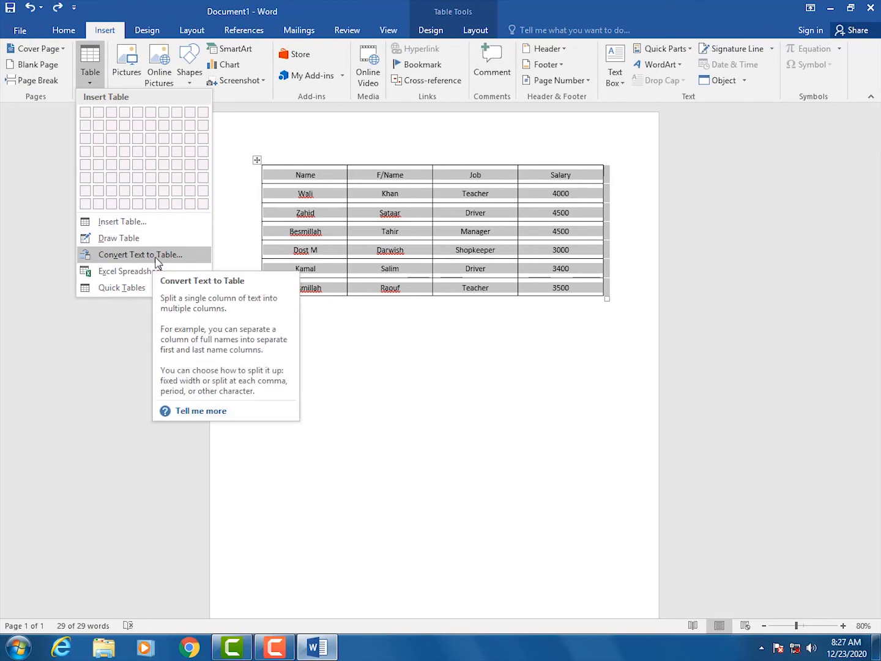
pyautogui.click(512, 309)
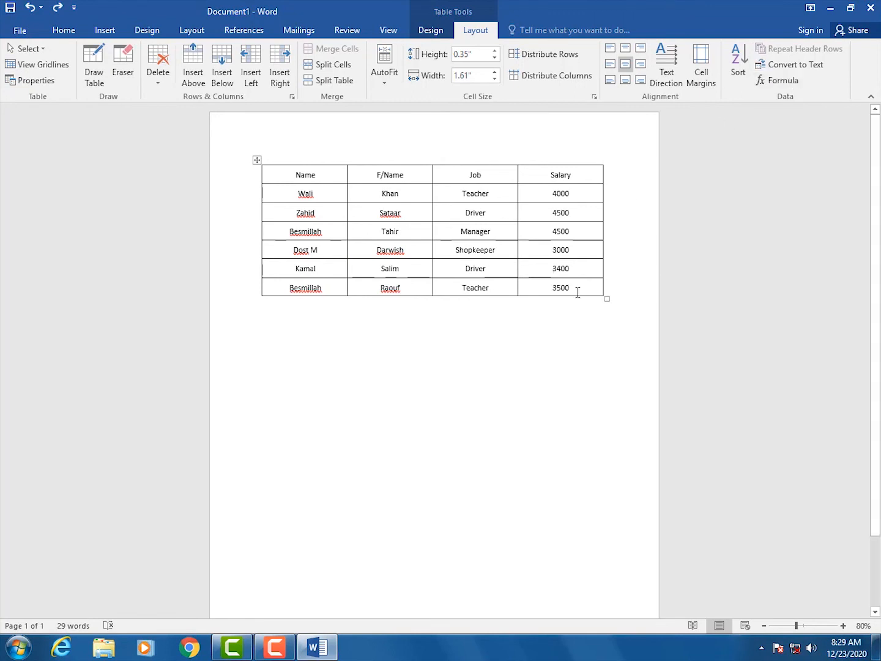
# Step: Add an empty row at the end of the table and place the cursor in its Salary cell
pyautogui.press('Tab')
pyautogui.press('Tab')
pyautogui.press('Tab')
pyautogui.press('Tab')
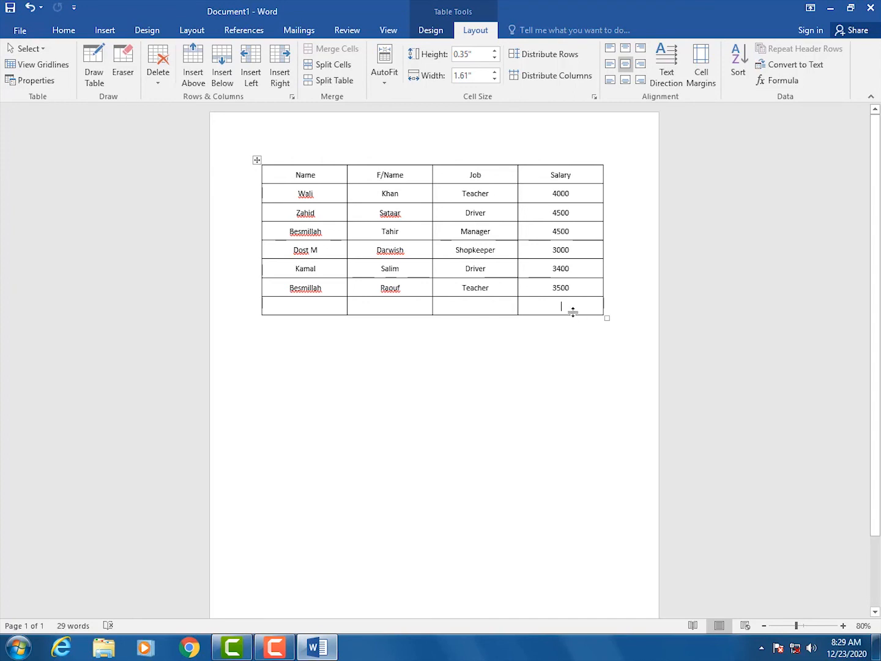
# Step: Insert the formula =SUM(ABOVE) in the last row's Salary cell, and delete its result
pyautogui.click(783, 81)
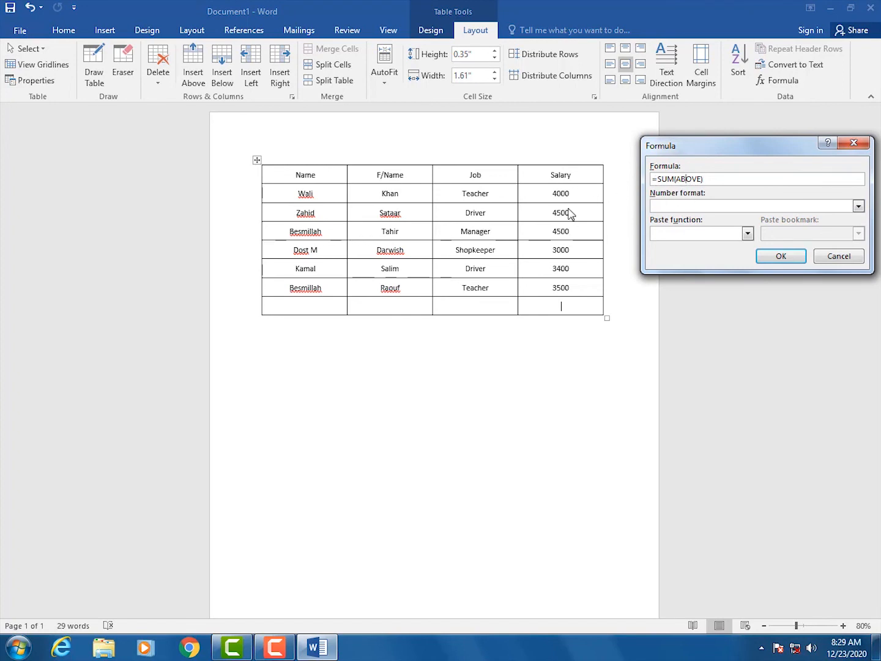
pyautogui.click(777, 257)
pyautogui.doubleClick(577, 305)
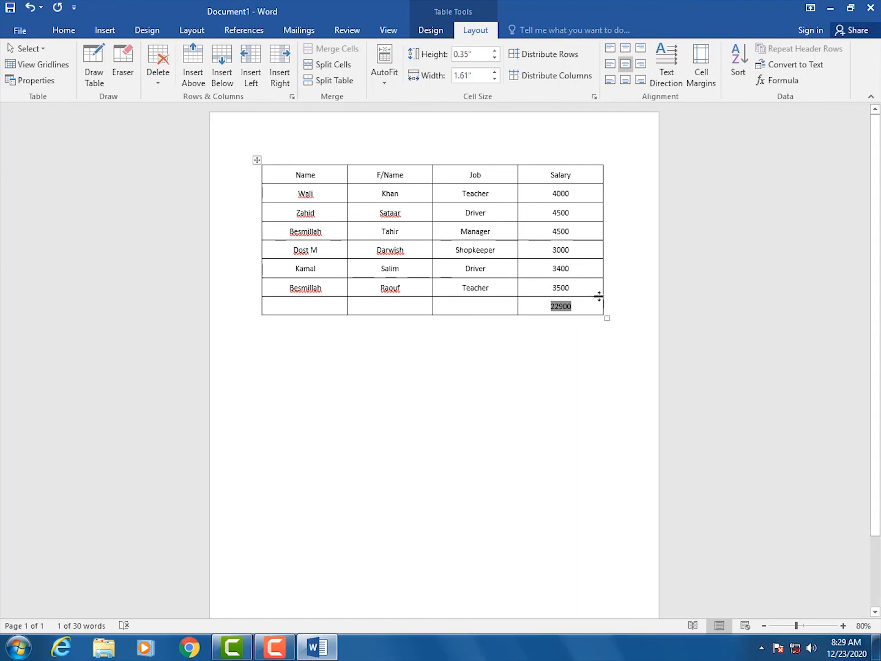
pyautogui.press('Delete')
# Step: Average the salaries above in the last row's Salary cell using the AVERAGE function instead of SUM, and delete its result
pyautogui.click(789, 80)
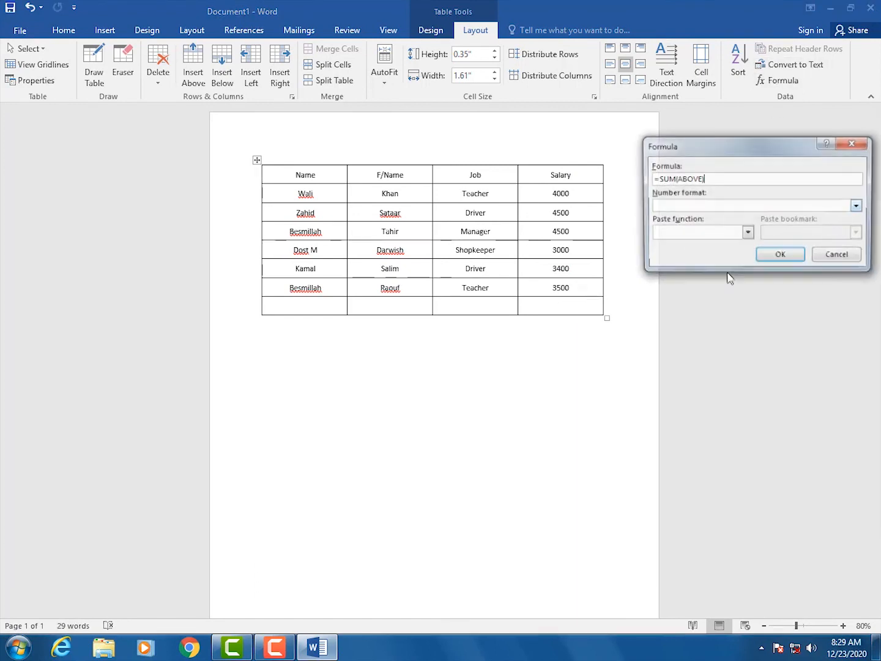
pyautogui.click(748, 234)
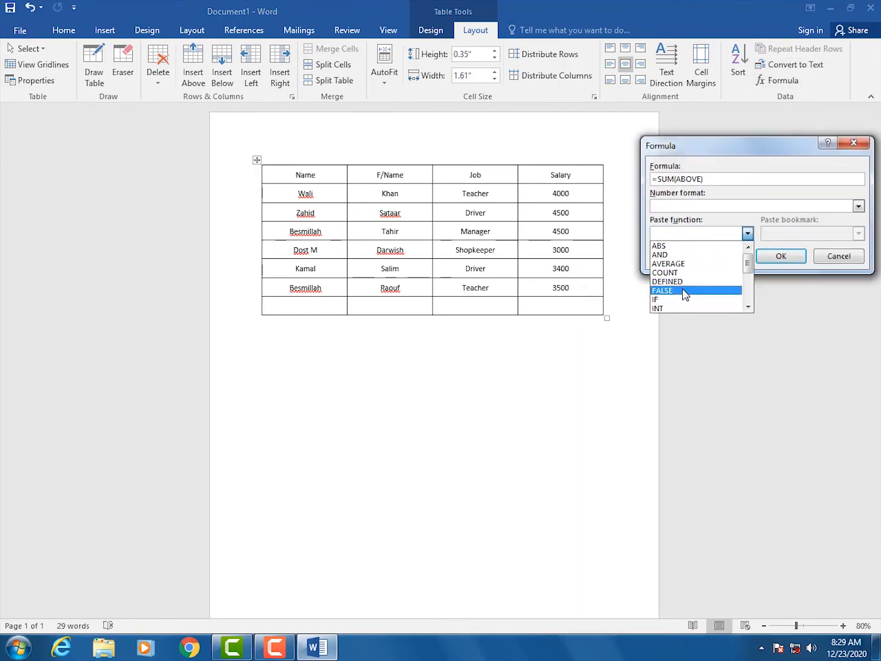
pyautogui.click(681, 263)
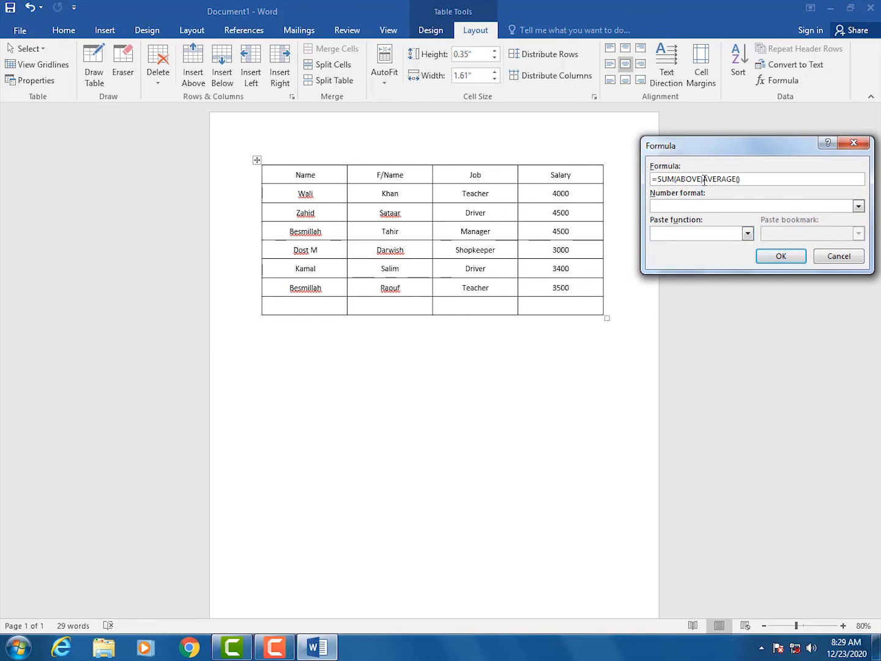
pyautogui.moveTo(704, 179); pyautogui.dragTo(666, 182)
pyautogui.press('BackSpace')
pyautogui.press('BackSpace')
pyautogui.click(782, 256)
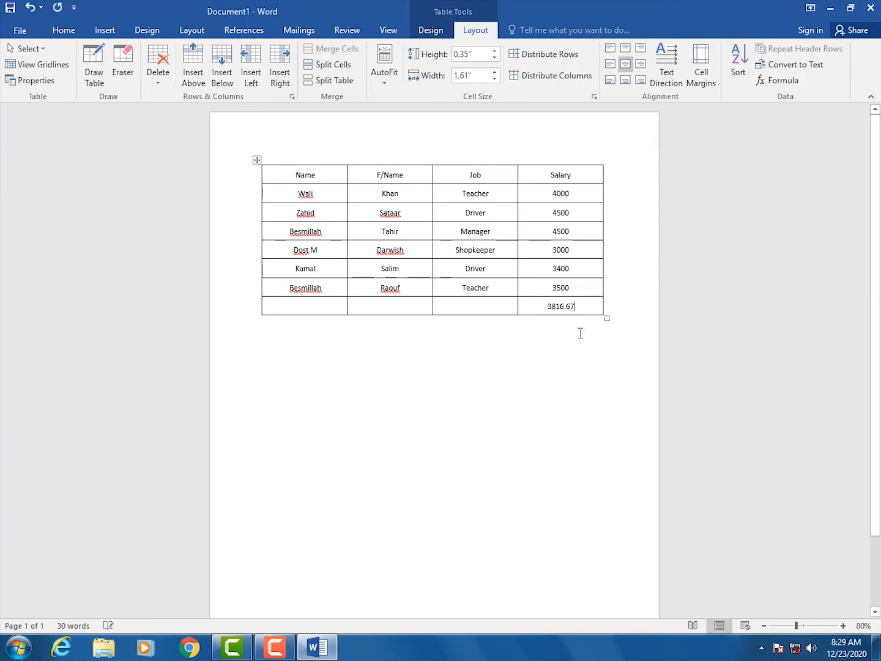
pyautogui.doubleClick(557, 306)
pyautogui.press('Delete')
# Step: Try to insert a COUNT function formula in the last row's Salary cell, and undo the insertion
pyautogui.click(785, 84)
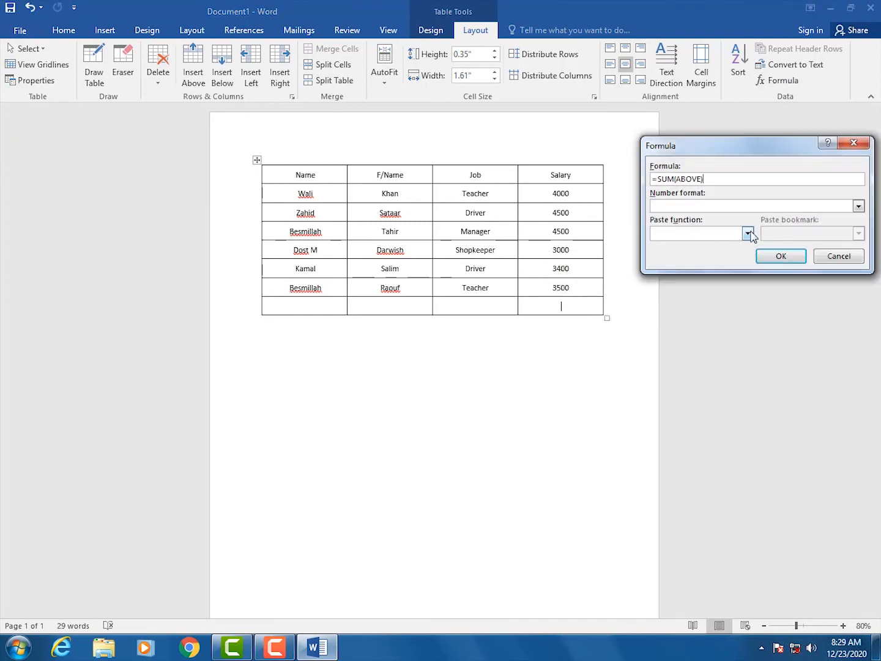
pyautogui.click(747, 234)
pyautogui.click(683, 273)
pyautogui.press('Return')
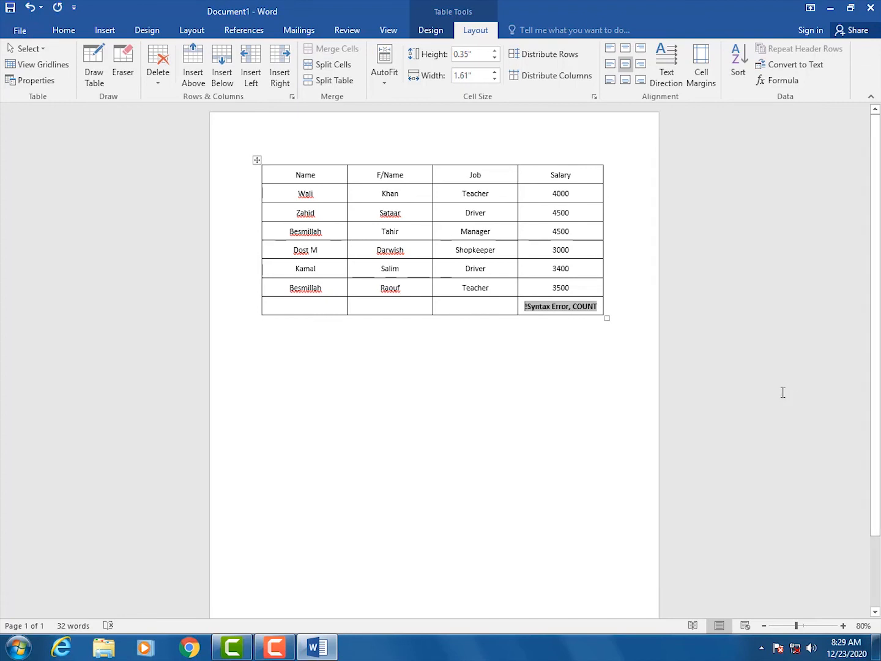
pyautogui.hotkey('ctrl', 'z')
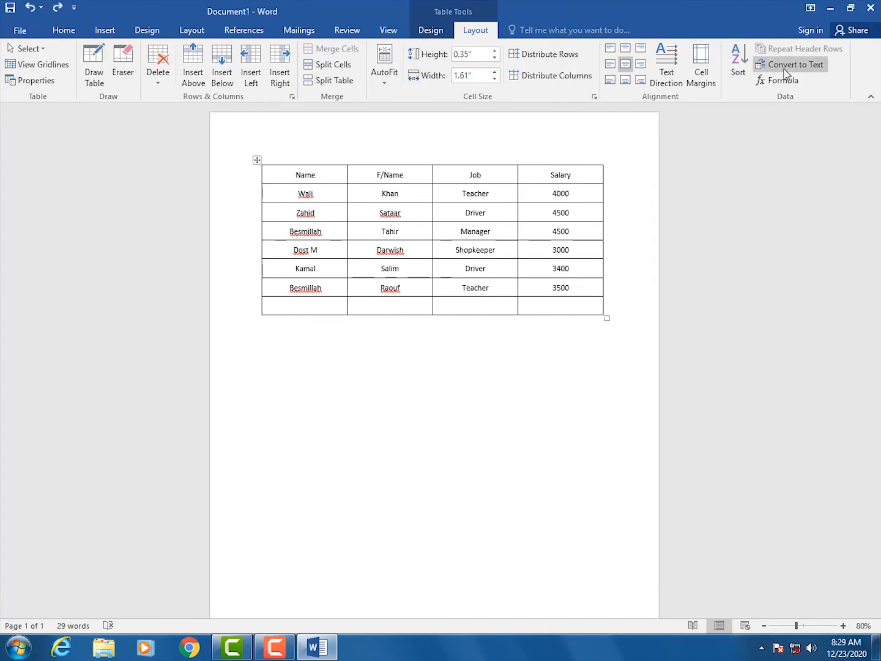
# Step: Count the salaries in the last row's Salary cell by replacing SUM with the COUNT function and the argument "above"
pyautogui.click(747, 234)
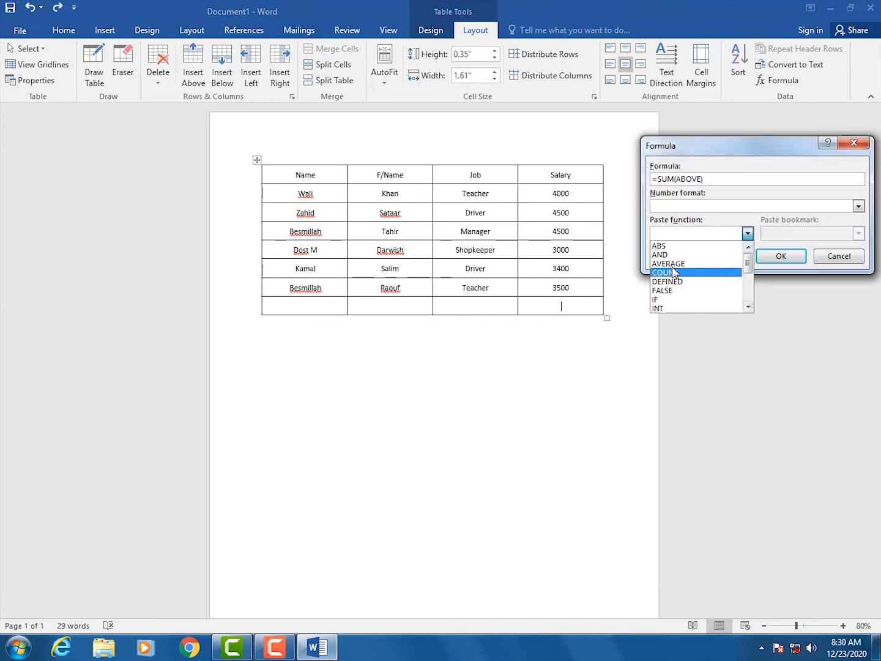
pyautogui.click(677, 273)
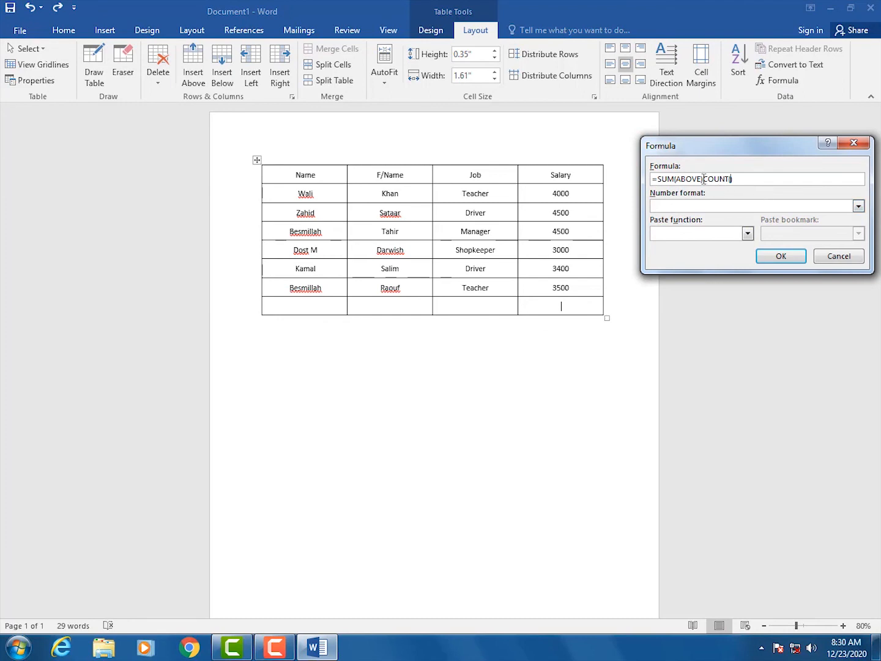
pyautogui.moveTo(704, 178); pyautogui.dragTo(664, 181)
pyautogui.press('Delete')
pyautogui.click(686, 179)
pyautogui.write('above')
pyautogui.press('Return')
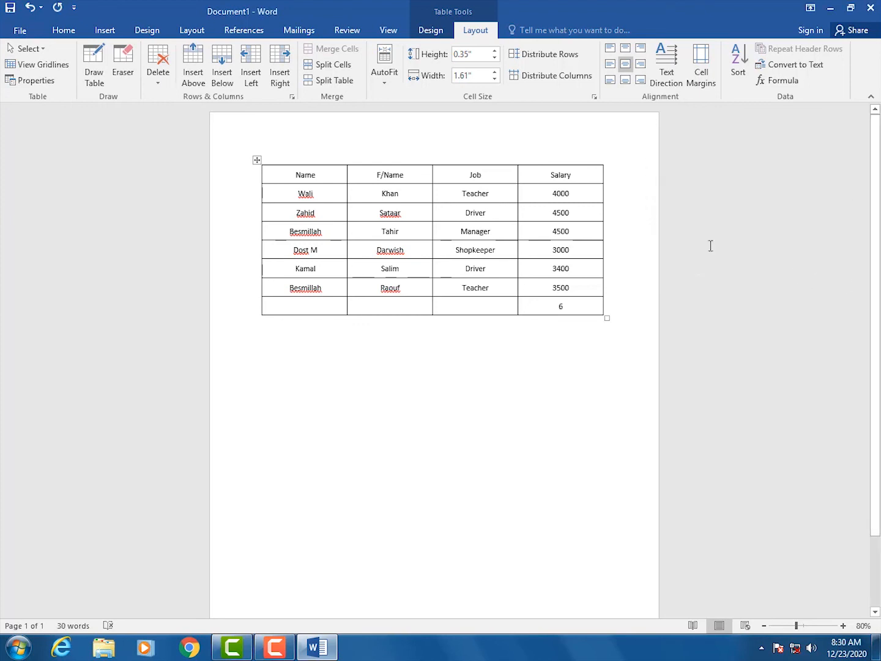